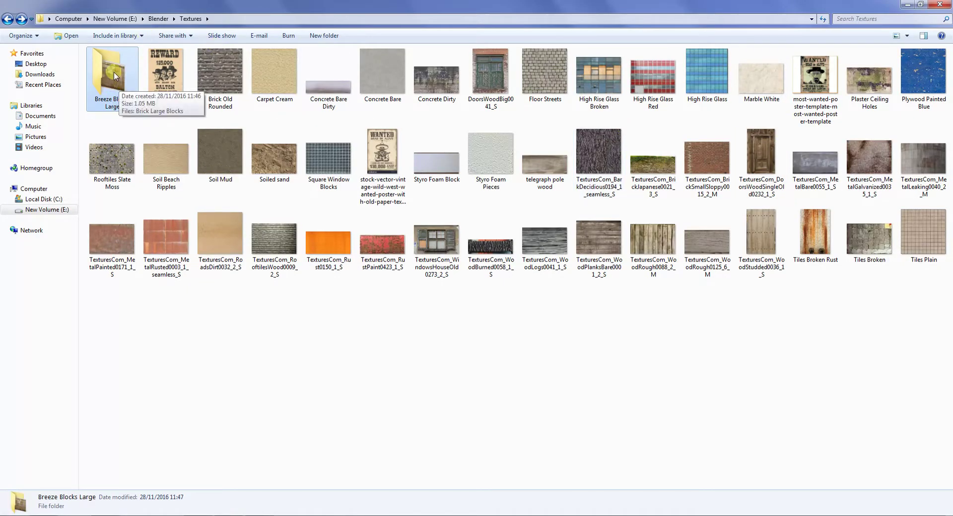
Inside Breeze Blocks Large, rename the Brick Large Blocks image to 'Breeze Block'.
double_click(121, 74)
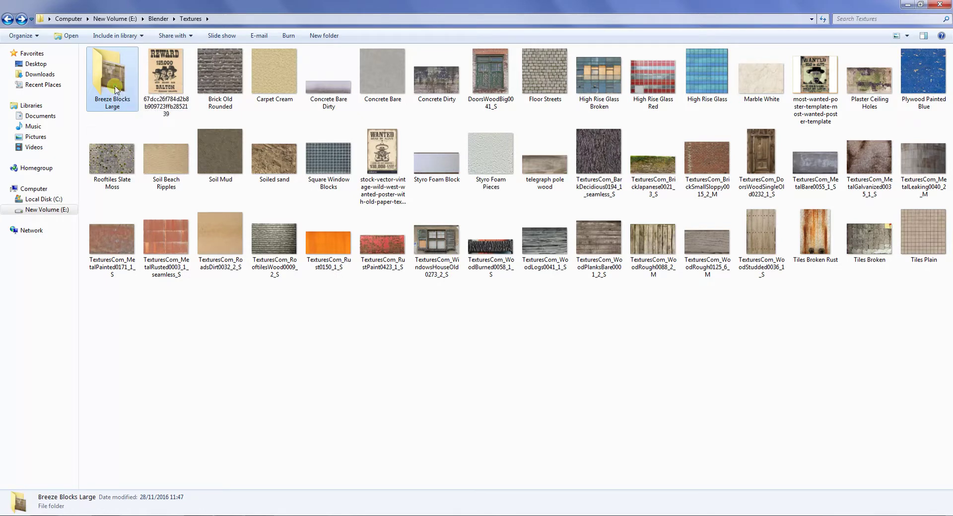
click(123, 76)
right_click(124, 76)
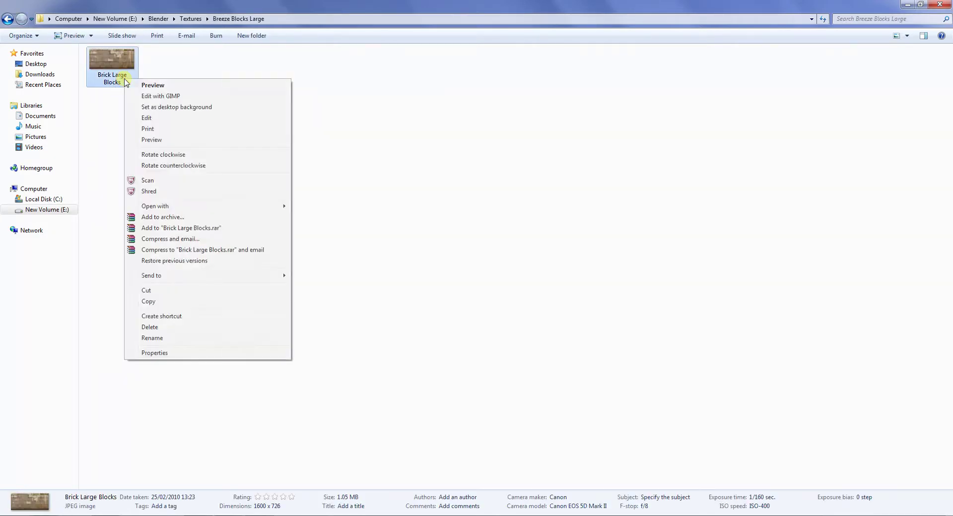
click(170, 338)
key(Menu)
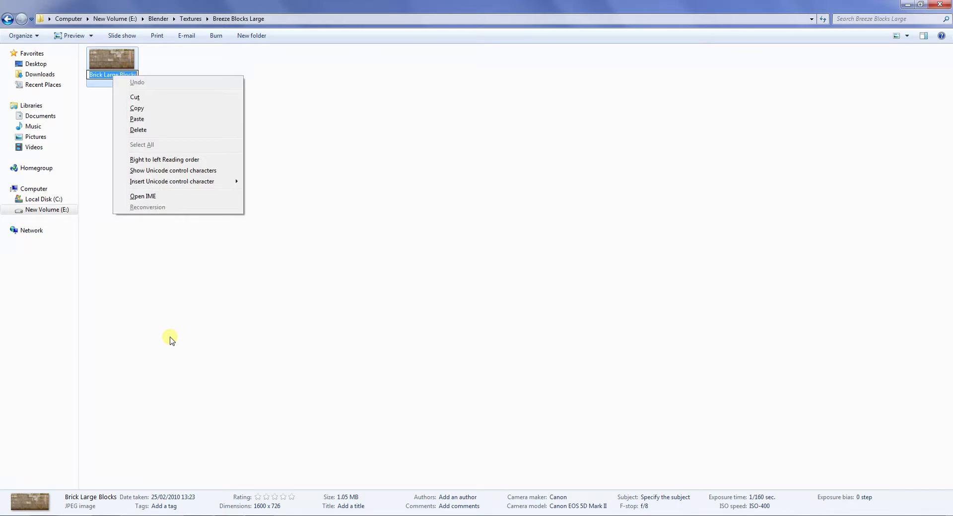
click(96, 105)
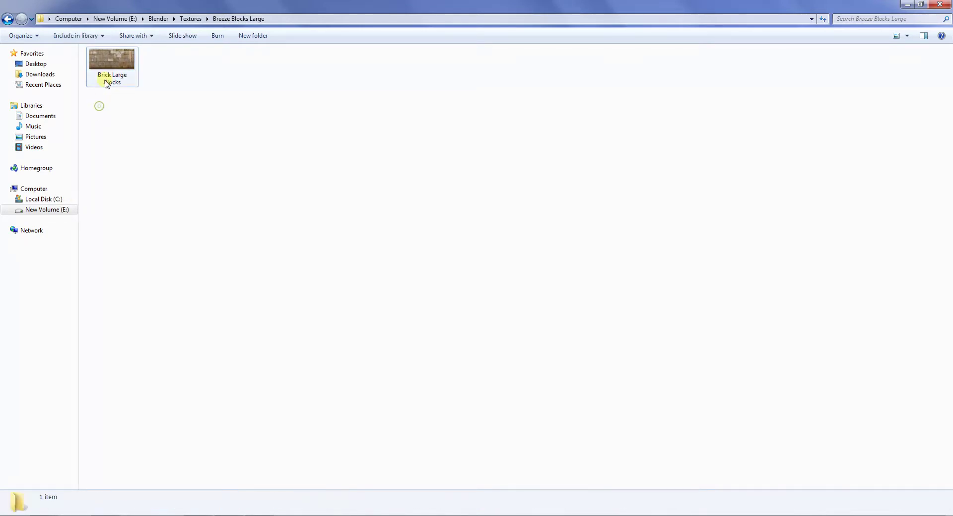
right_click(111, 76)
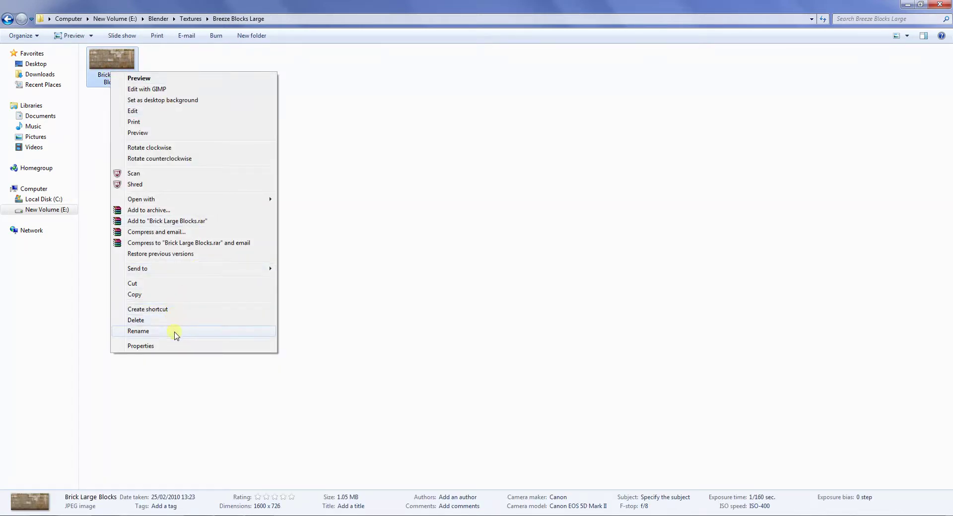
click(174, 331)
text(Breeze Bl)
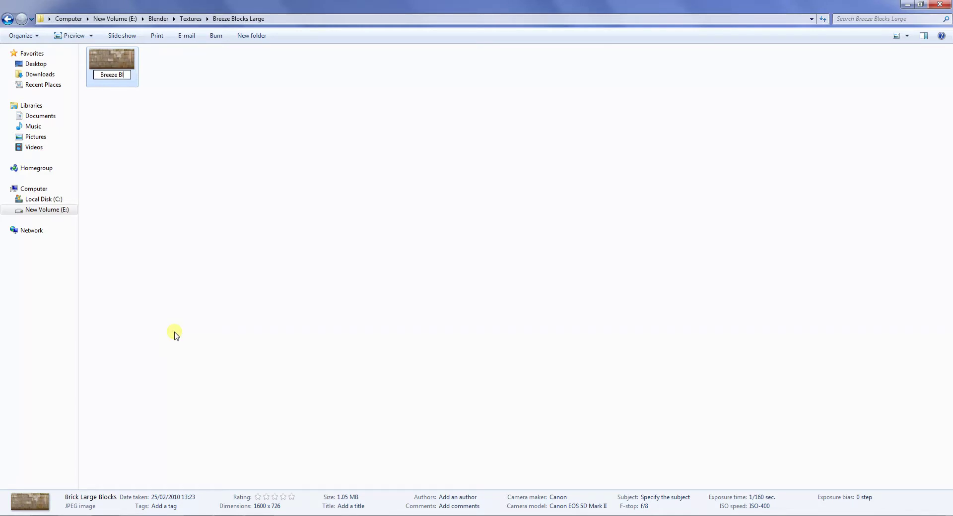
text(ock)
key(Return)
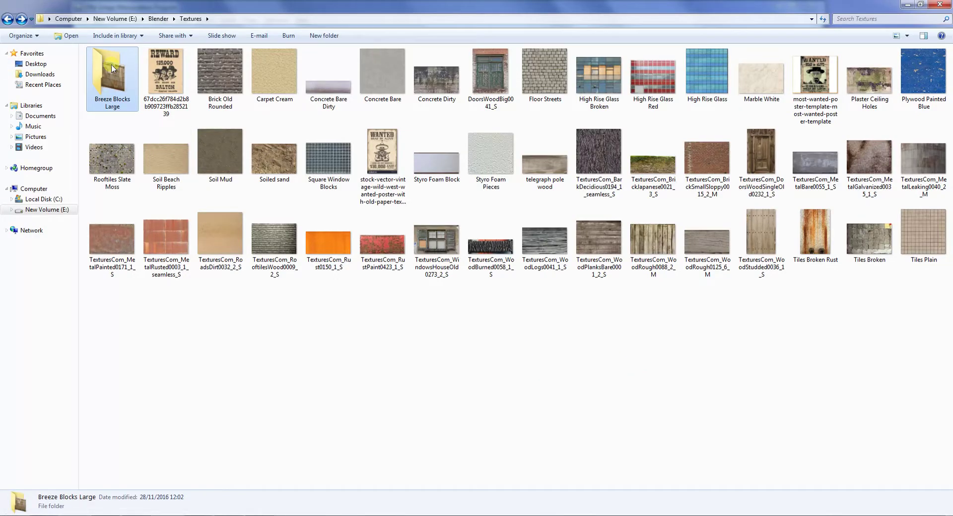
Drag Breeze Block into GIMP, look through Filters > Map without applying anything, then minimize GIMP.
double_click(112, 68)
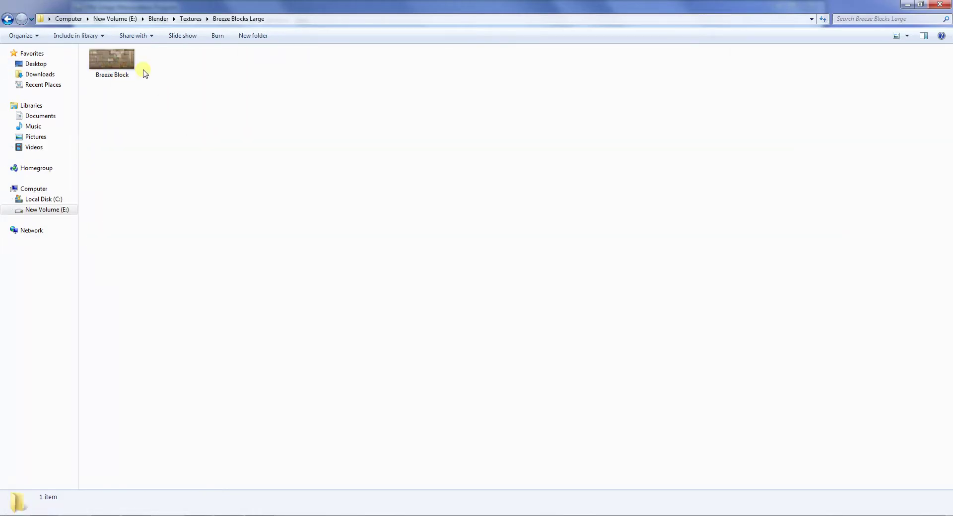
drag(112, 64, 203, 422)
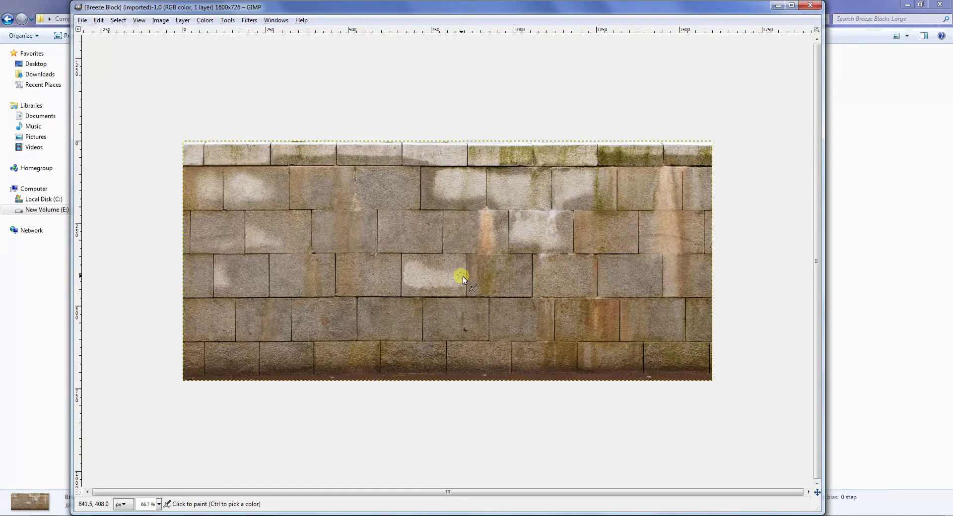
click(250, 20)
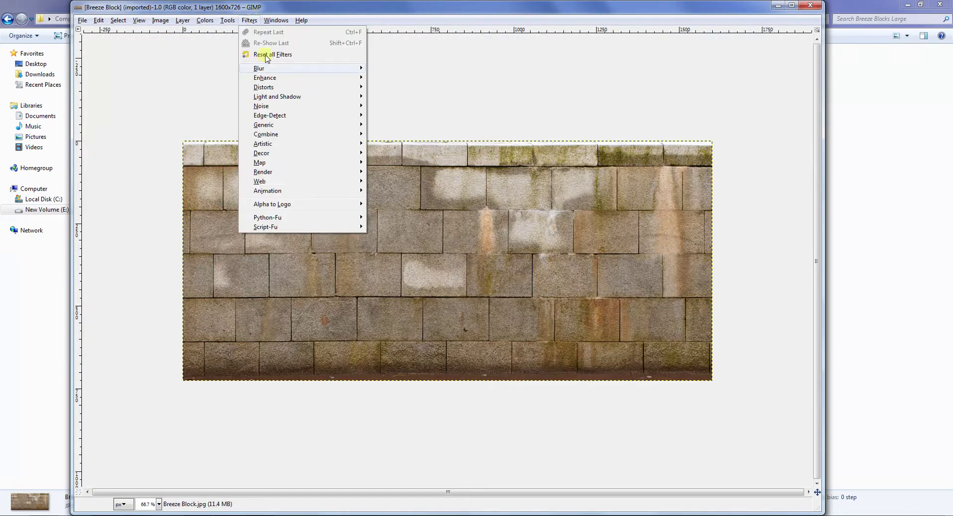
mouse_move(307, 167)
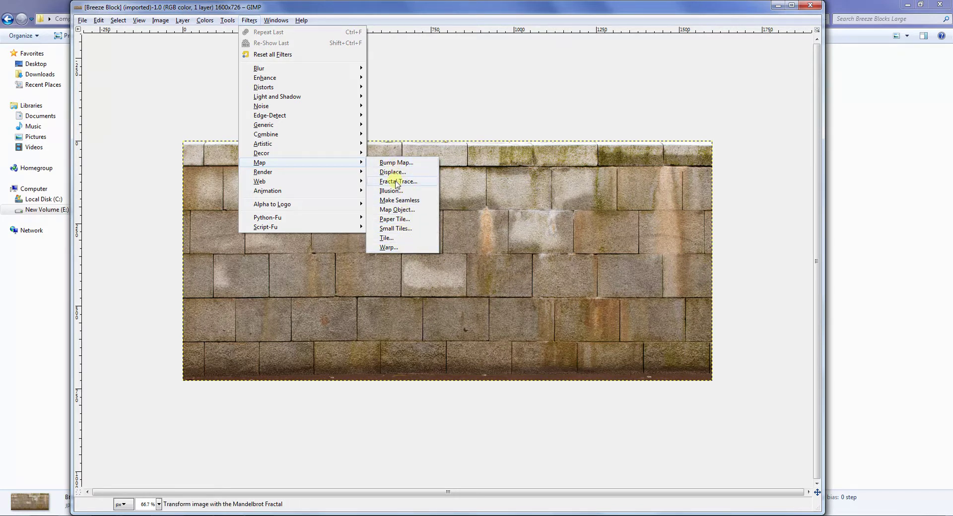
click(793, 197)
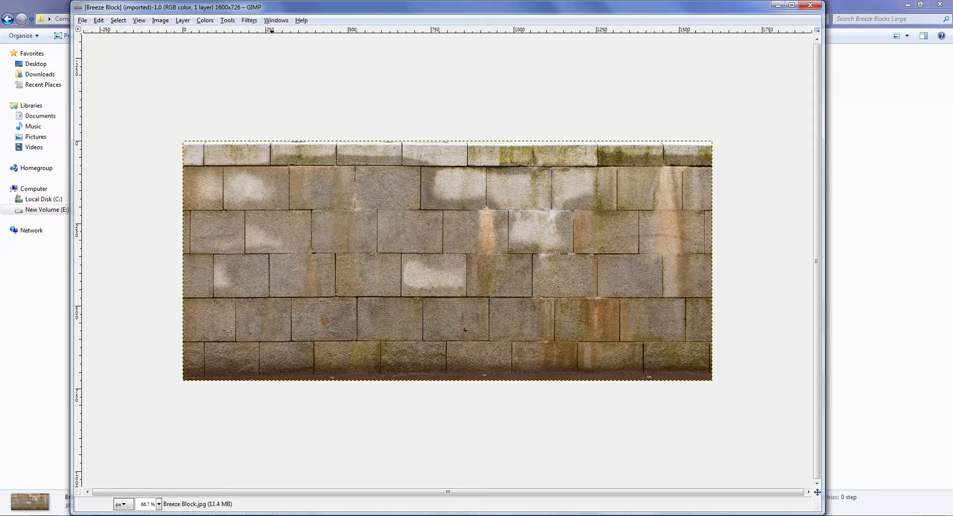
click(778, 5)
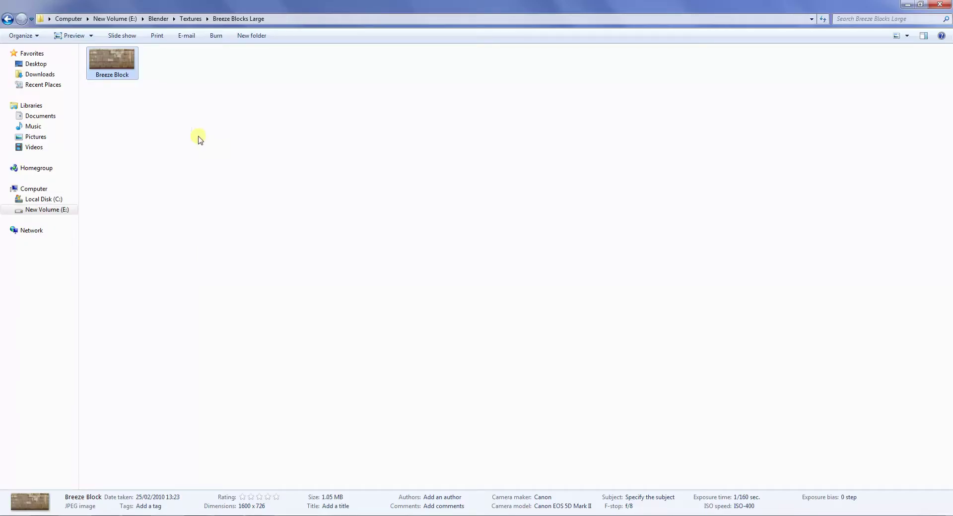
Go up to the Textures folder and reopen Breeze Blocks Large.
click(157, 111)
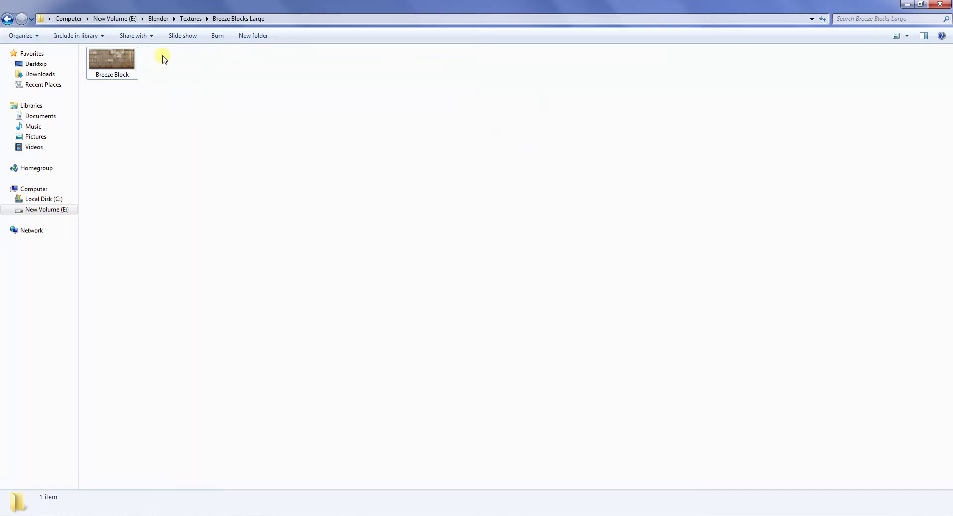
click(188, 18)
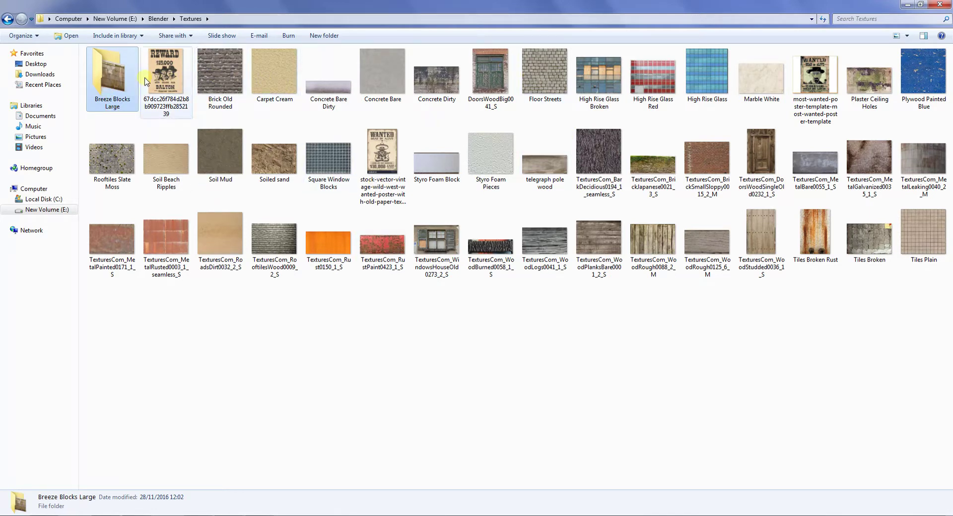
double_click(129, 79)
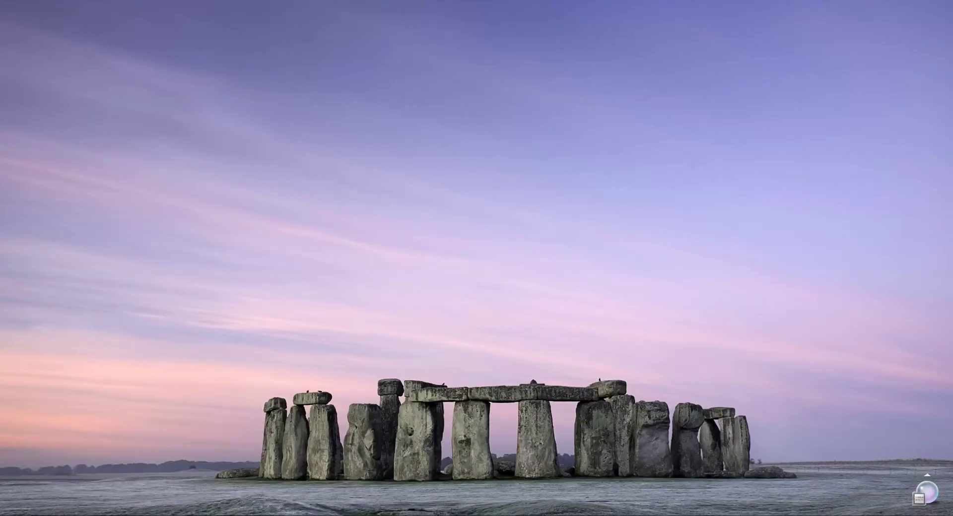
From the Google results, open the blenderlex Insane Bump tutorial and follow its registry link.
click(225, 512)
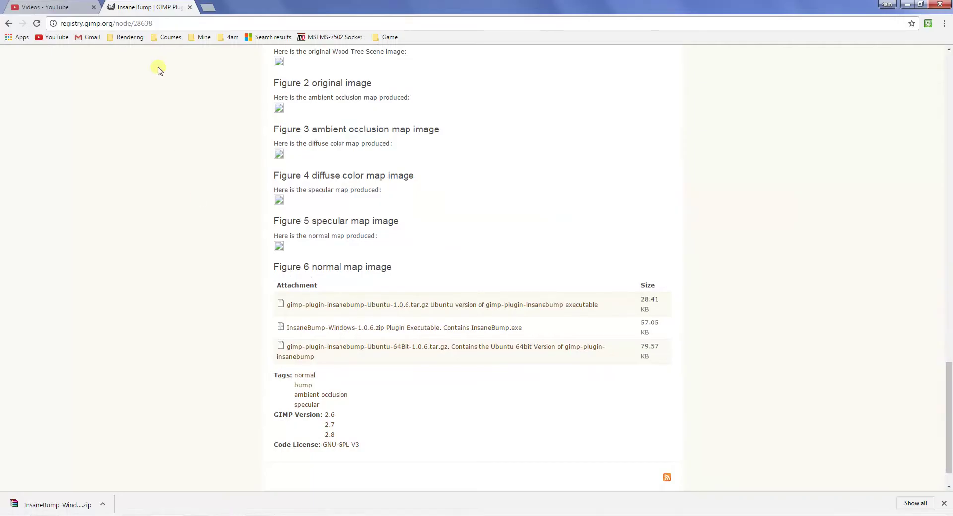
click(11, 23)
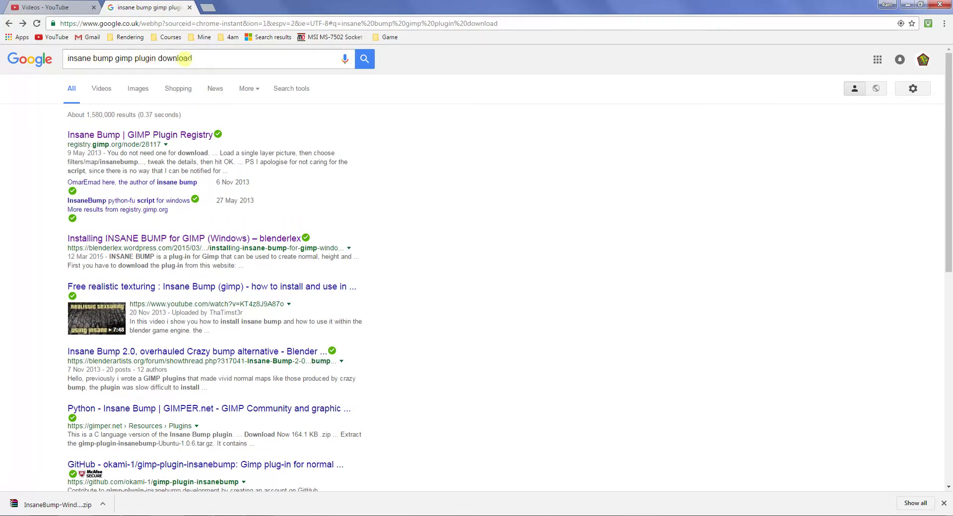
click(187, 240)
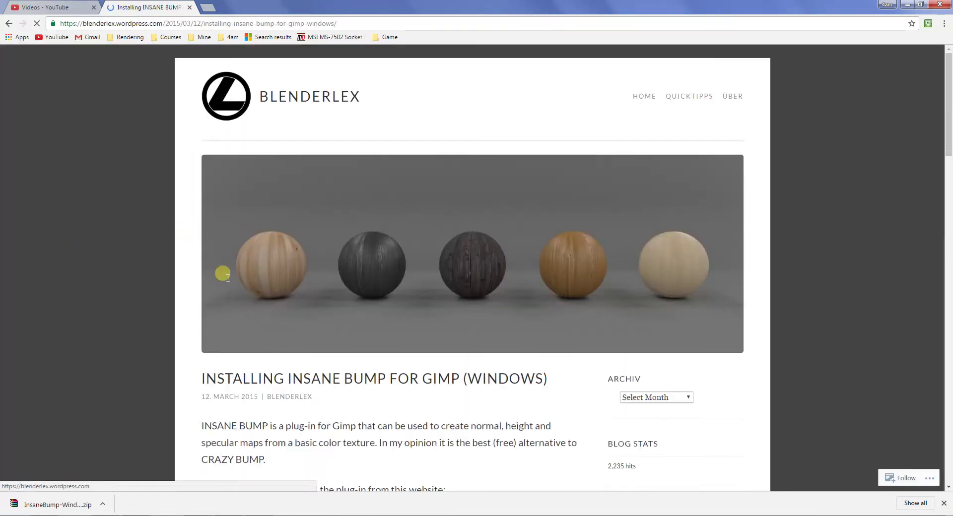
click(944, 504)
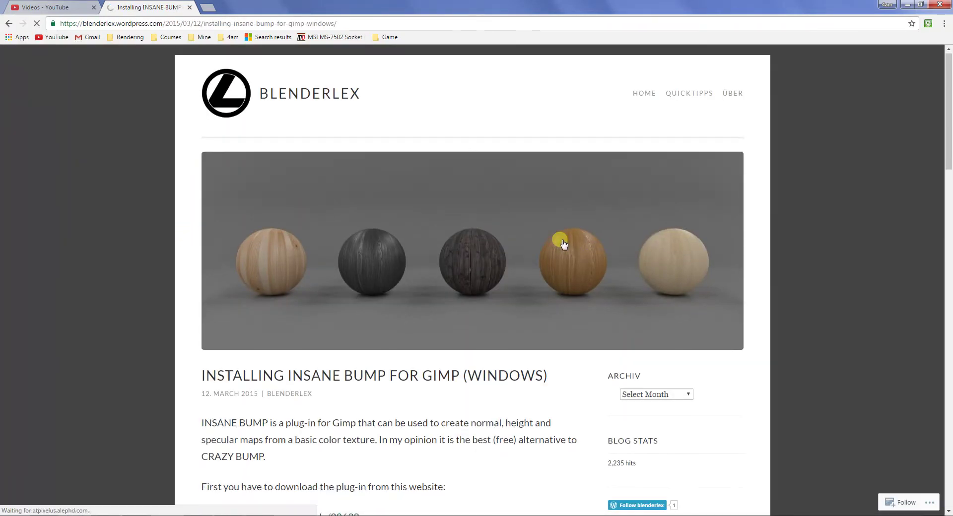
scroll(621, 228, down, 4)
click(287, 324)
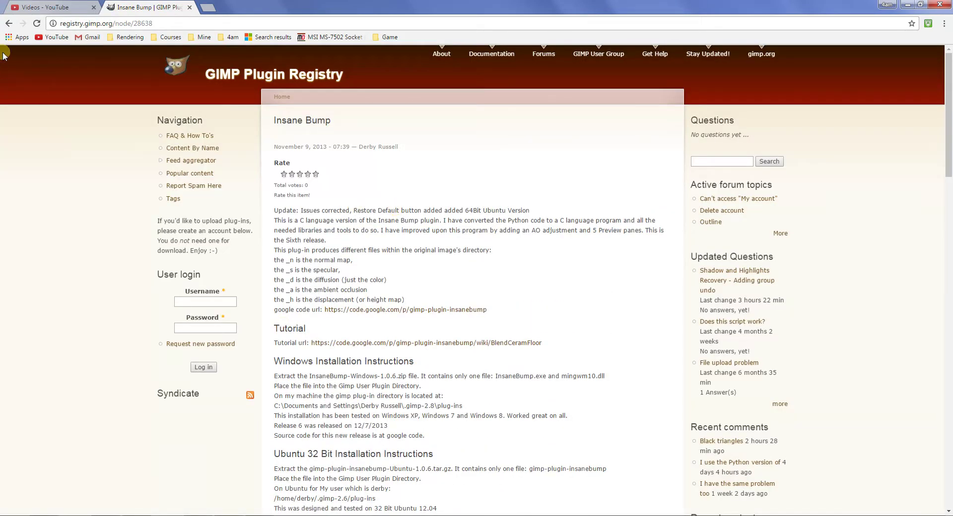
Back in the tutorial, note the InsaneBump-Windows file name and open the registry.gimp.org/node/28638 page.
click(10, 20)
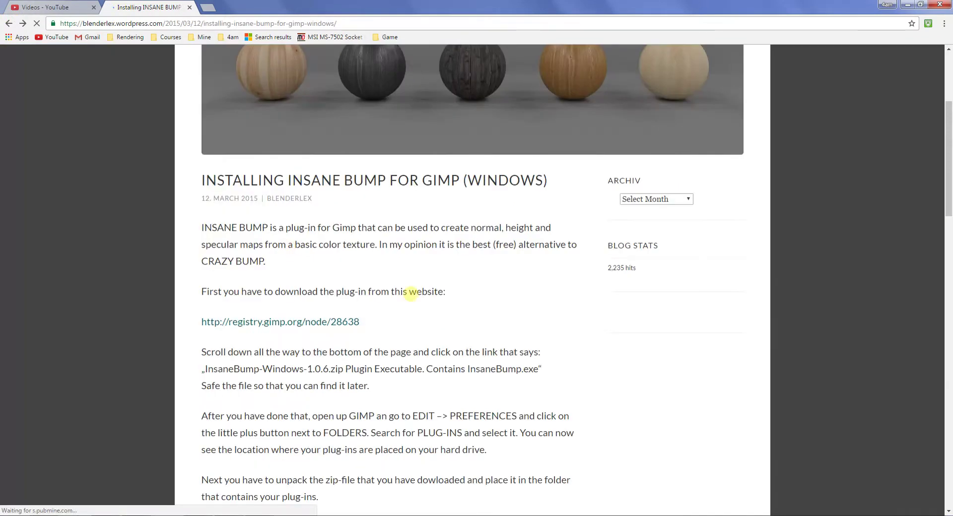
drag(203, 222, 312, 221)
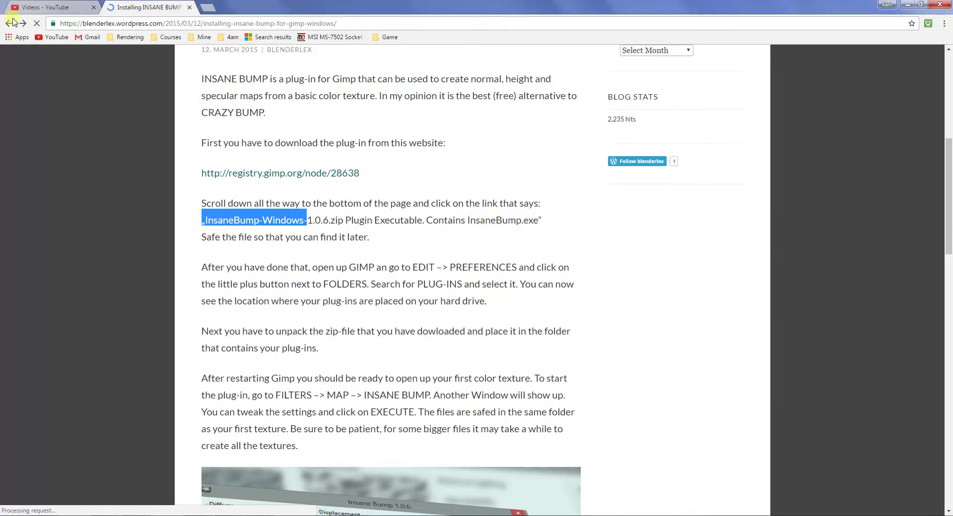
click(478, 197)
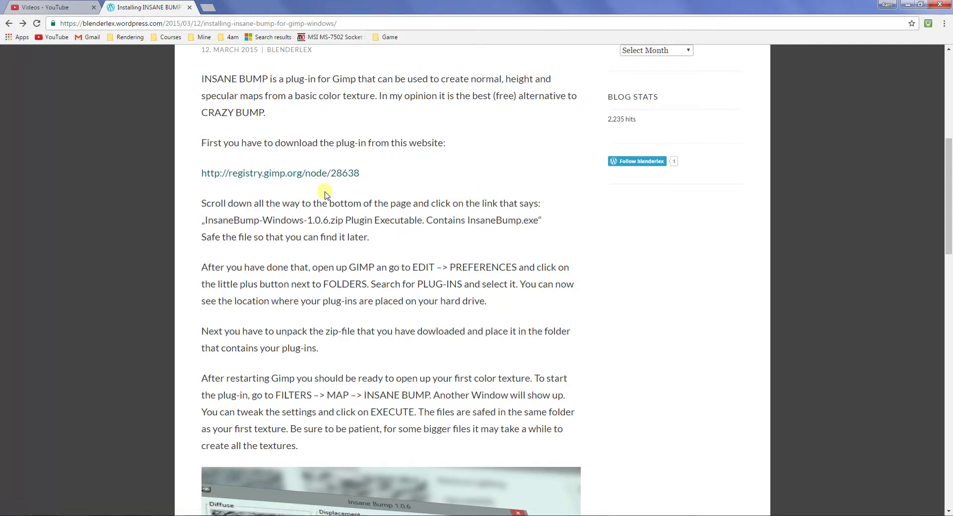
click(306, 174)
Start downloading InsaneBump-Windows-1.0.6.zip from the registry page.
scroll(463, 274, down, 20)
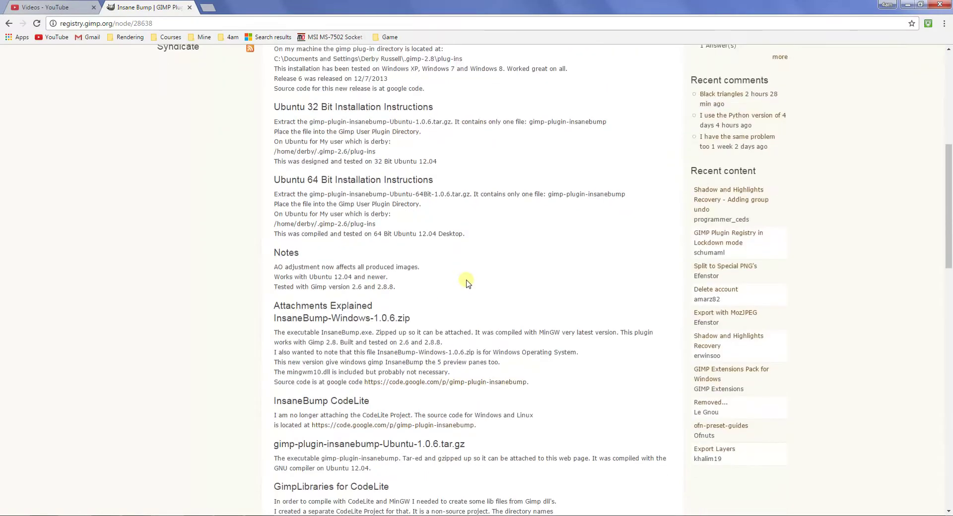
scroll(463, 279, down, 2)
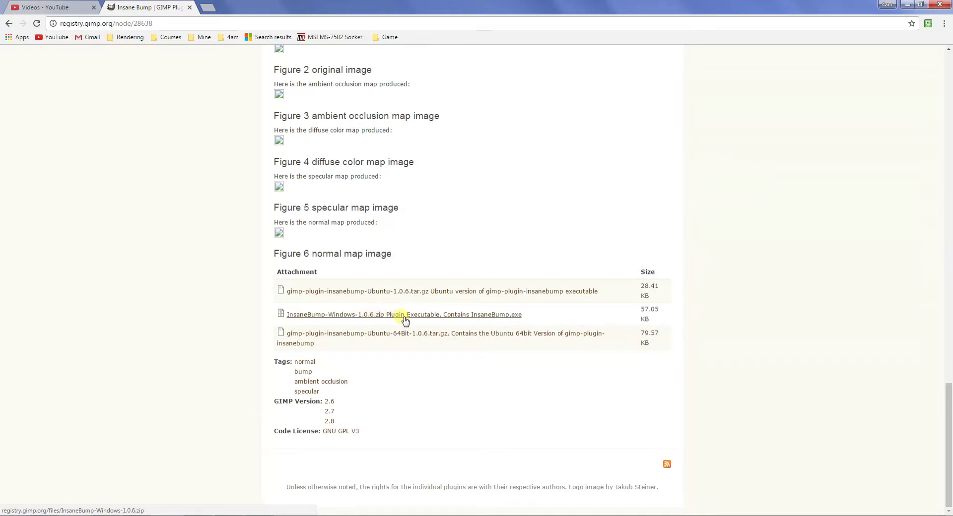
click(452, 318)
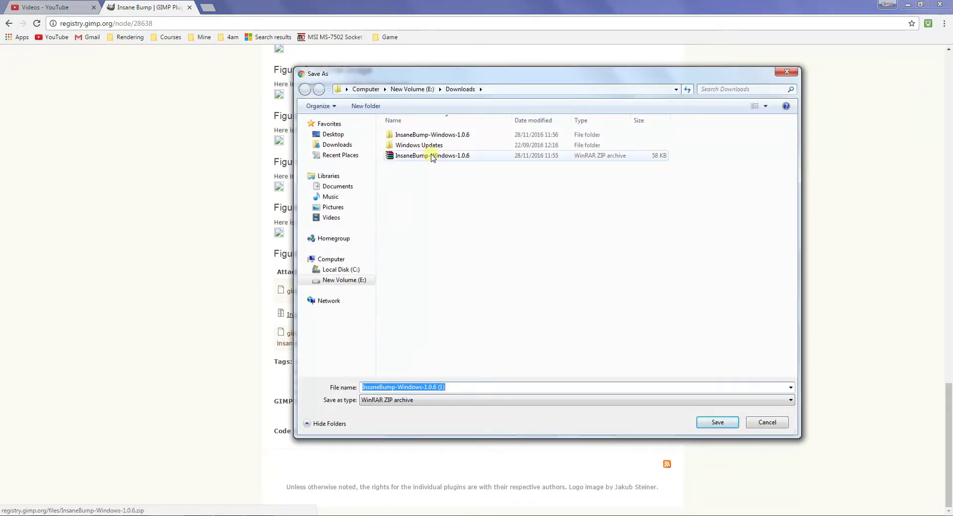
click(432, 157)
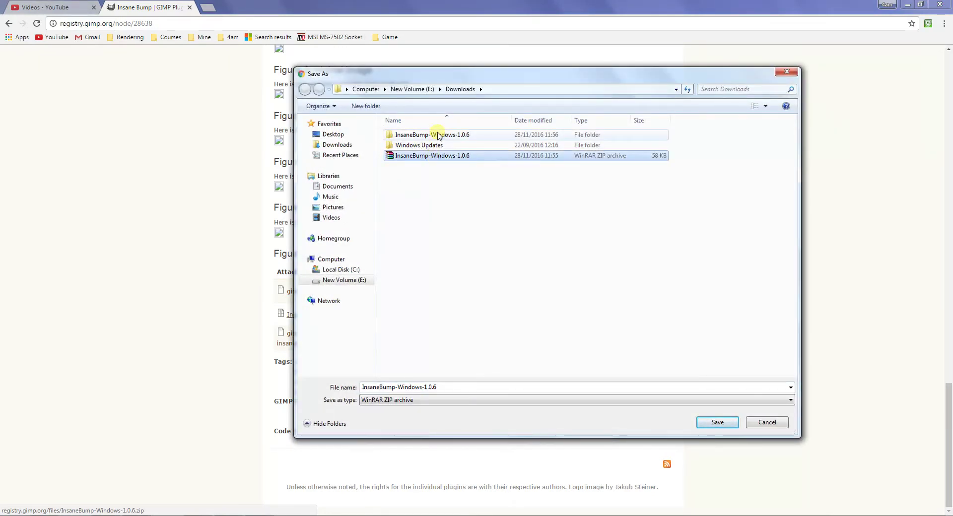
Delete the old InsaneBump folder and old InsaneBump zip from Downloads.
click(439, 135)
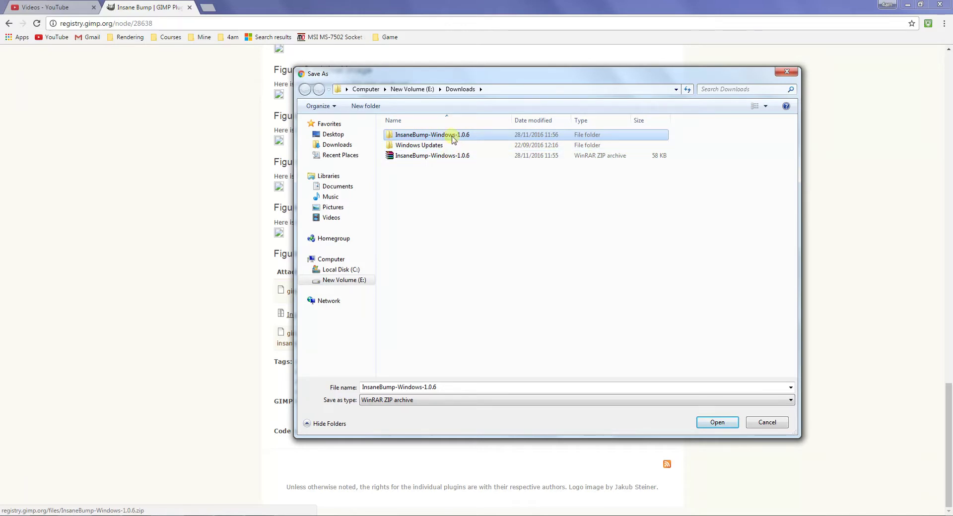
right_click(452, 135)
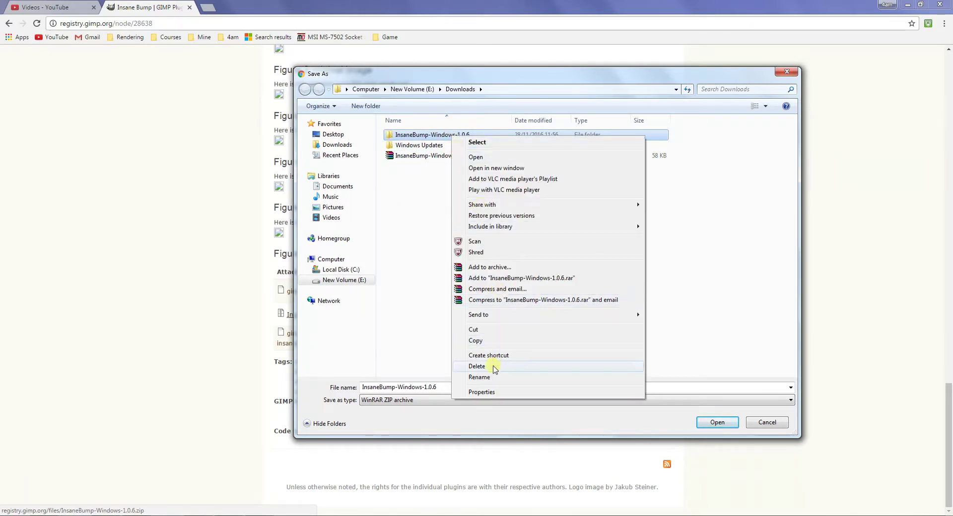
click(493, 364)
click(511, 303)
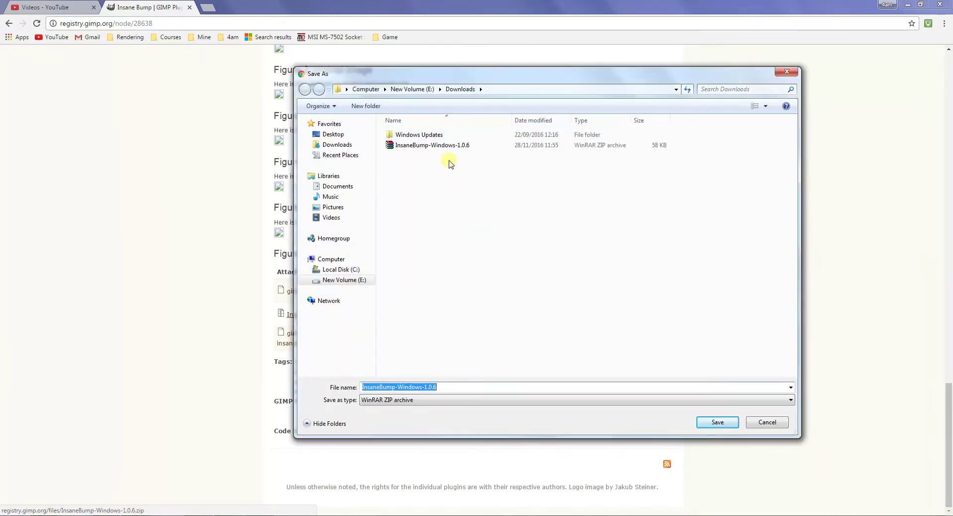
click(449, 146)
right_click(448, 146)
click(498, 331)
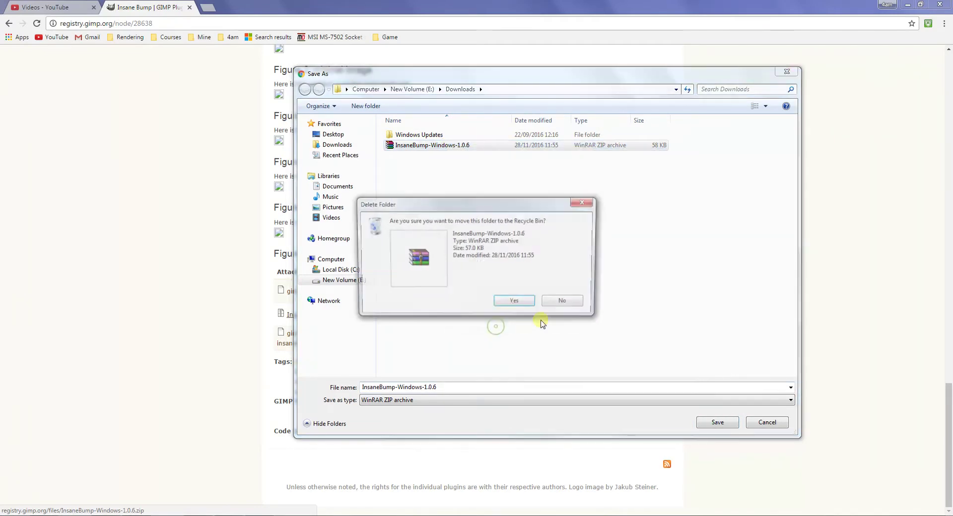
click(516, 303)
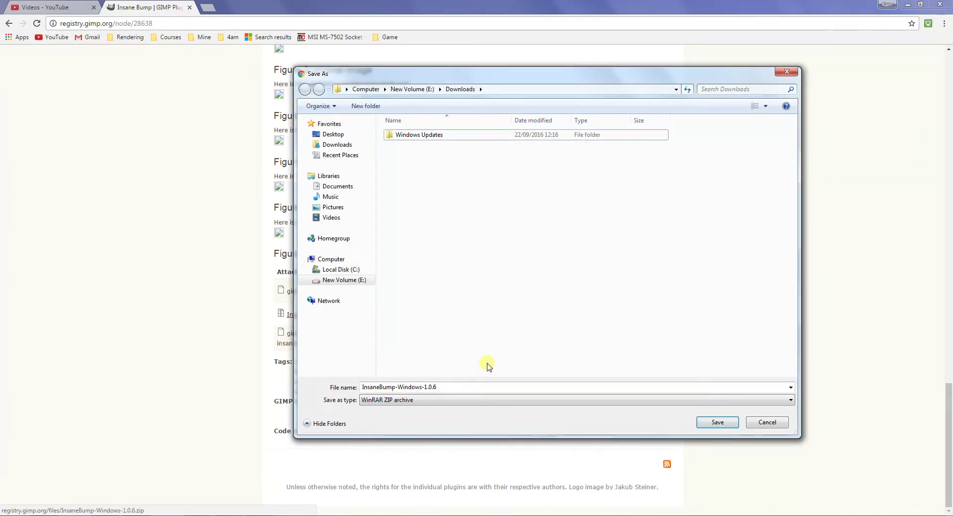
Save InsaneBump-Windows-1.0.6.zip into Downloads, replacing the existing file.
click(501, 387)
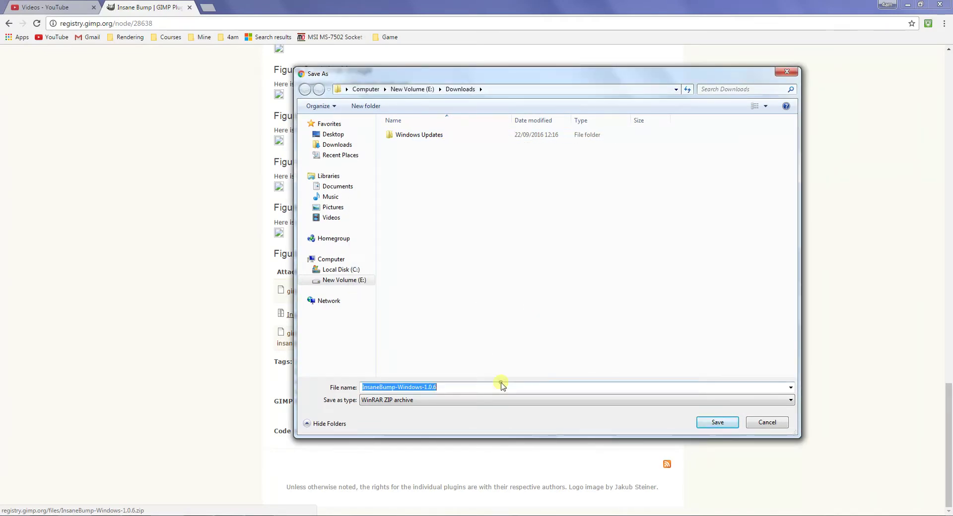
click(718, 424)
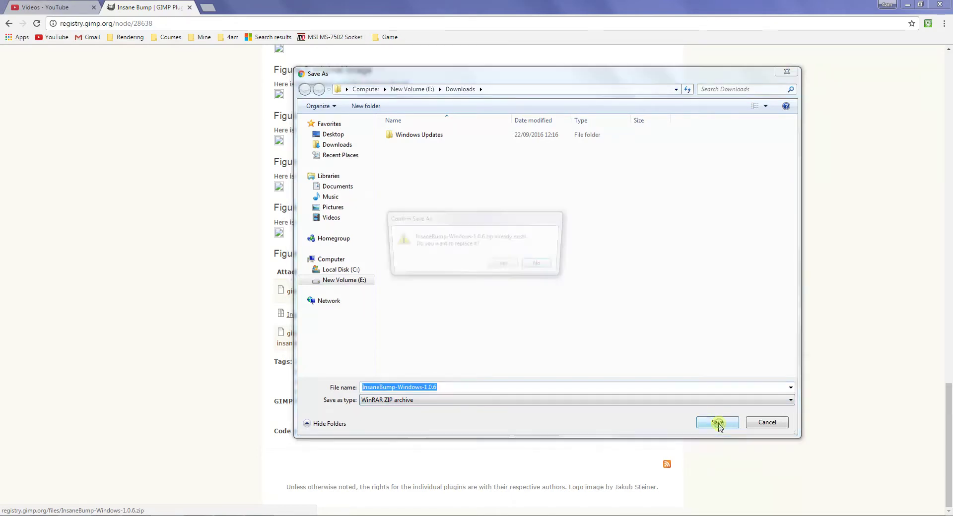
click(506, 267)
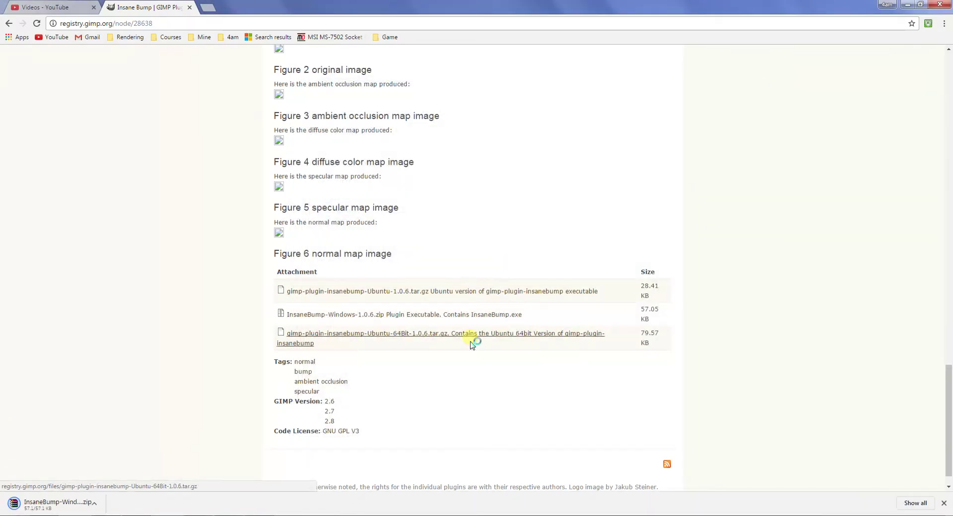
Extract the downloaded zip to an InsaneBump-Windows-1.0.6 folder and delete the zip.
click(103, 504)
click(131, 471)
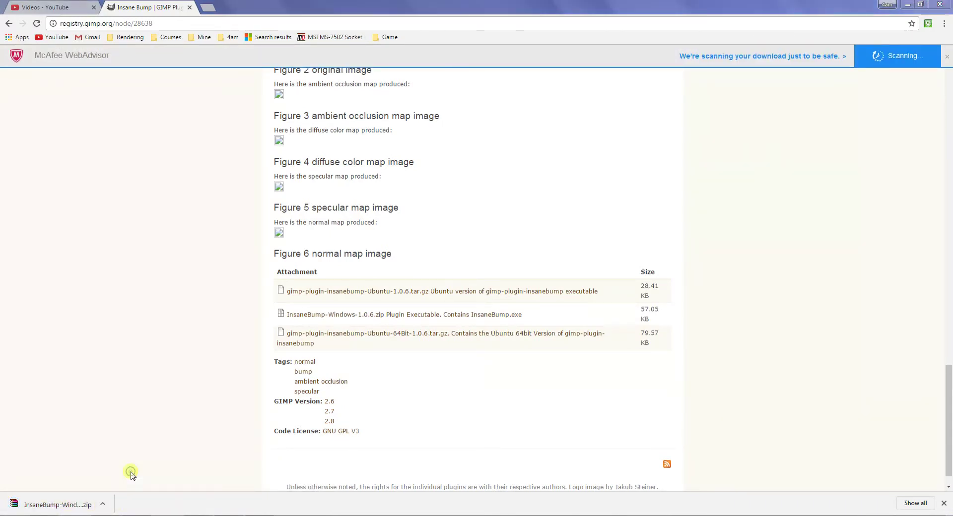
right_click(210, 190)
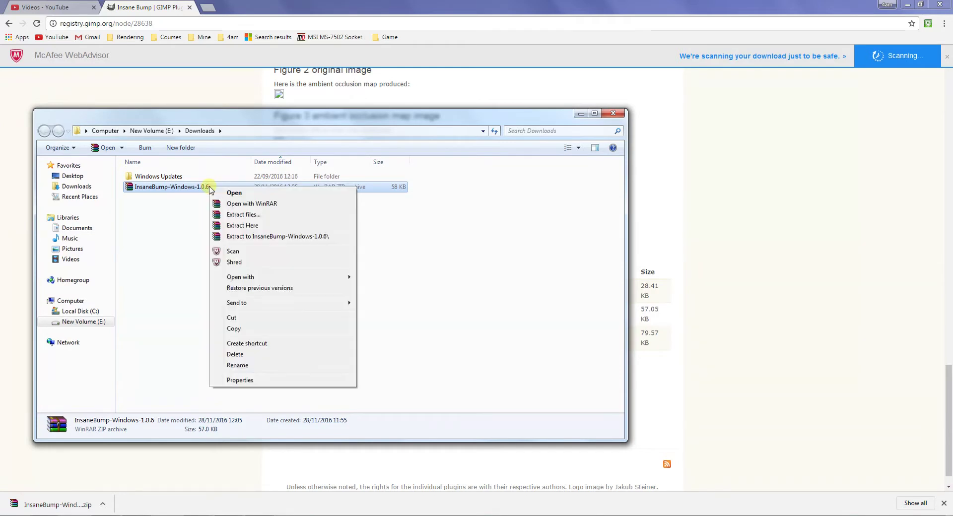
click(268, 237)
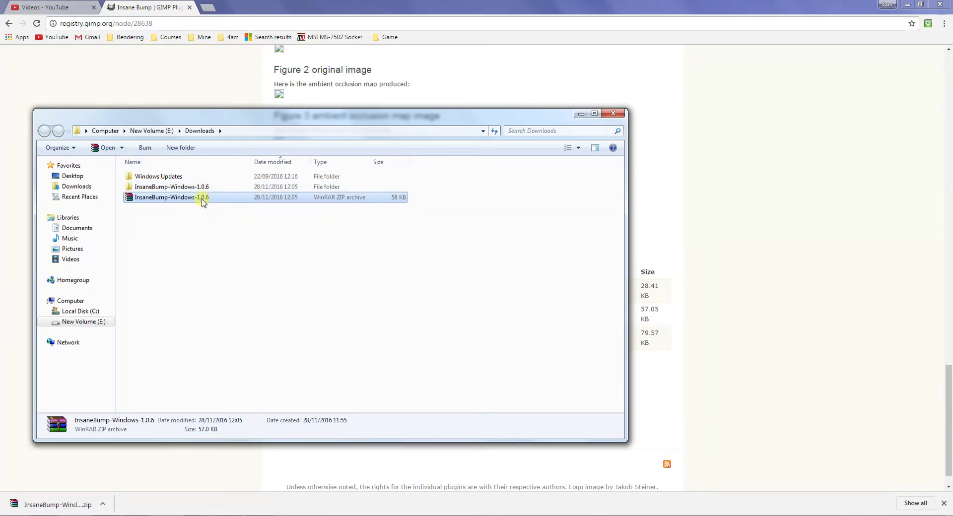
right_click(202, 198)
click(251, 368)
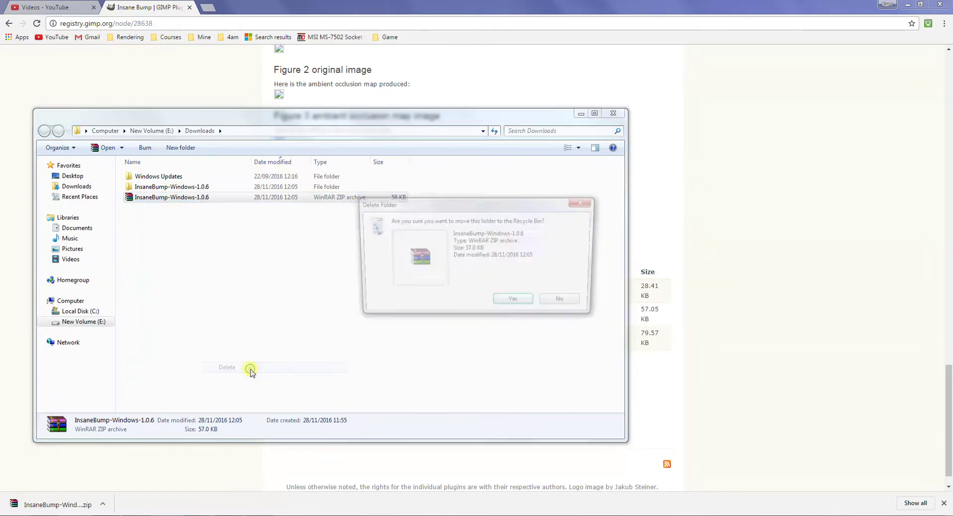
click(507, 304)
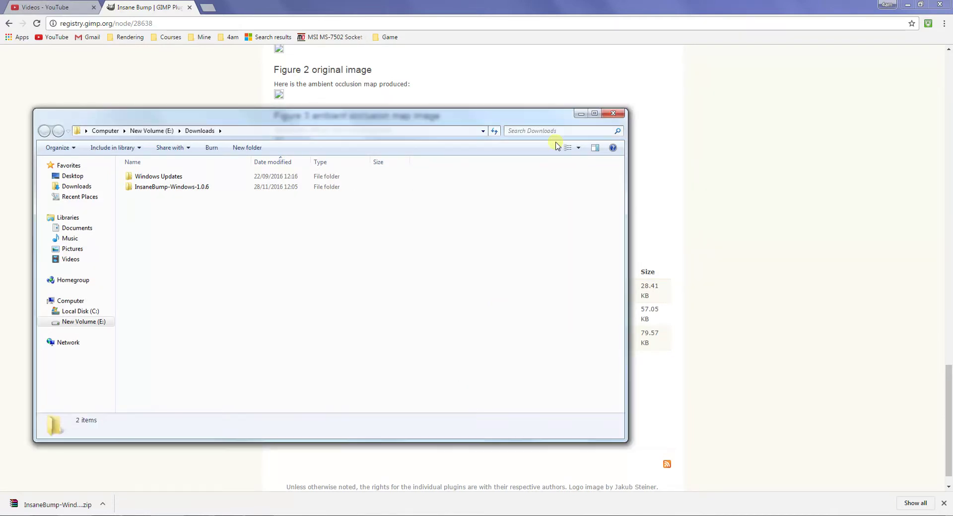
Close the Insane Bump tab and open the user's .gimp-2.8\plug-ins folder on Local Disk (C:).
click(580, 114)
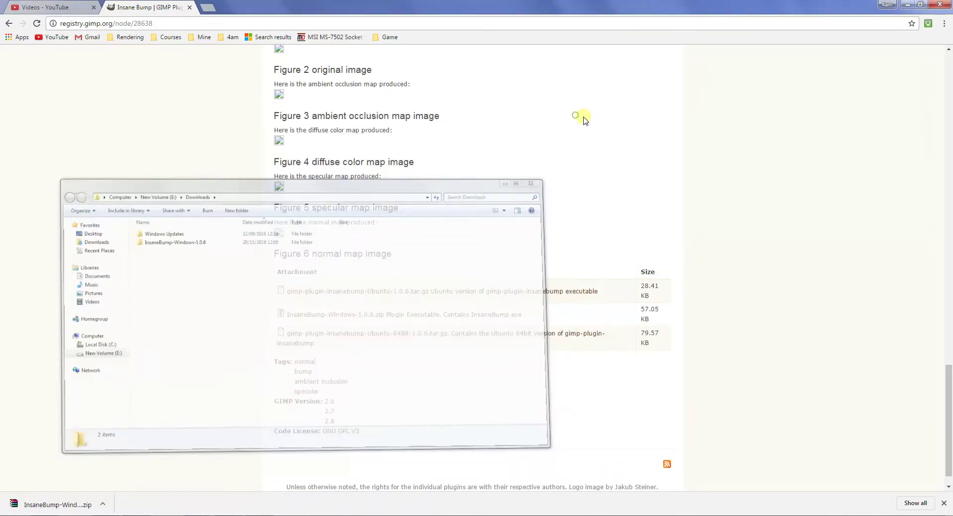
click(190, 7)
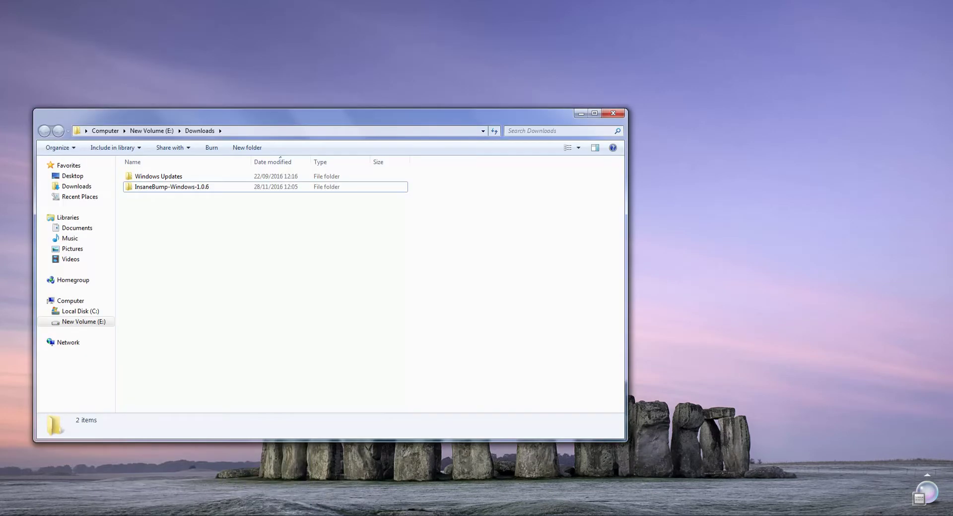
key(super)
click(155, 383)
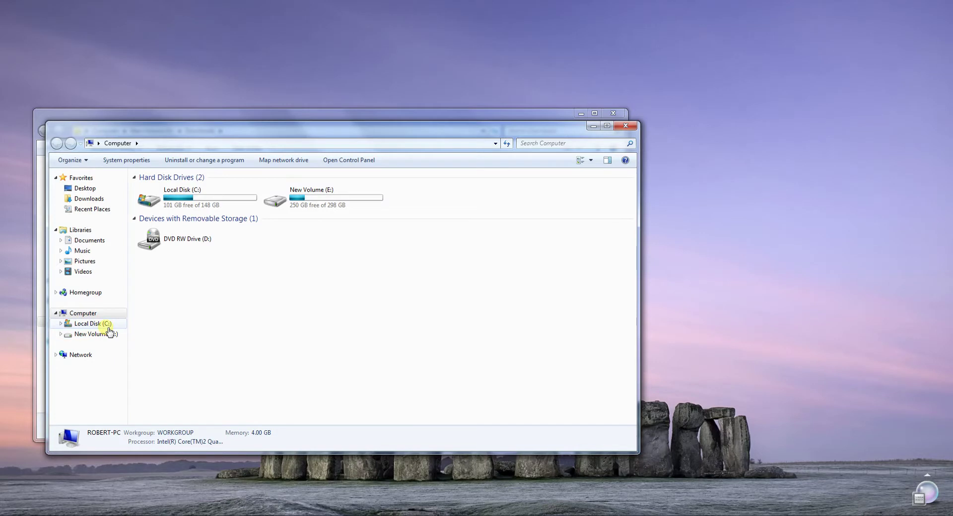
click(107, 327)
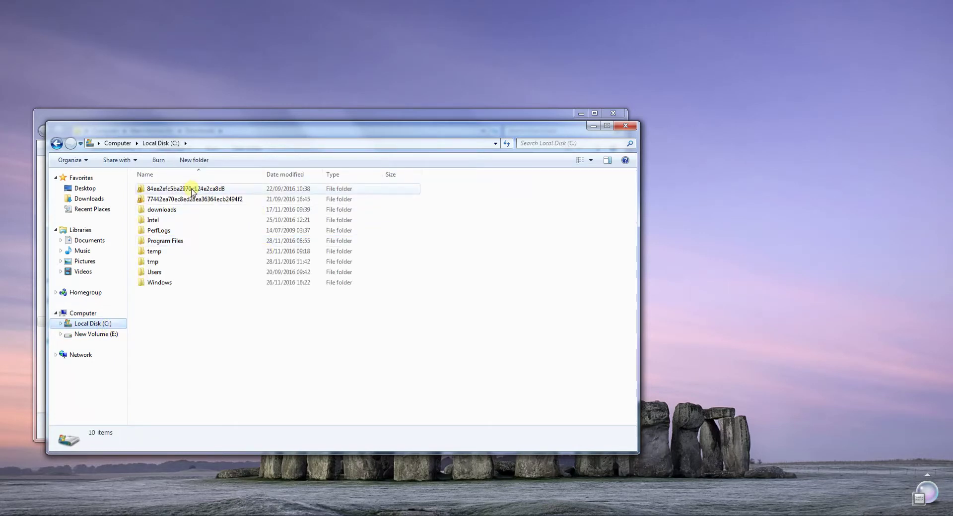
double_click(178, 273)
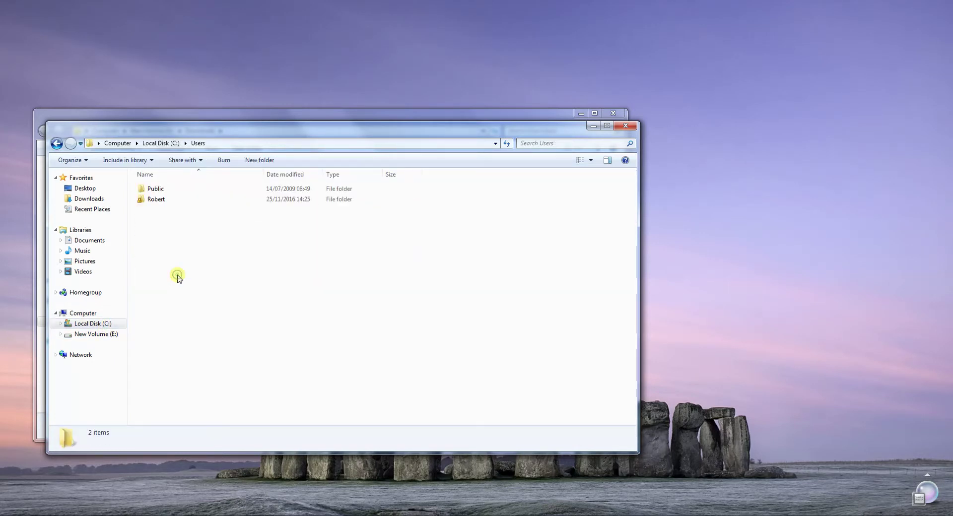
double_click(180, 199)
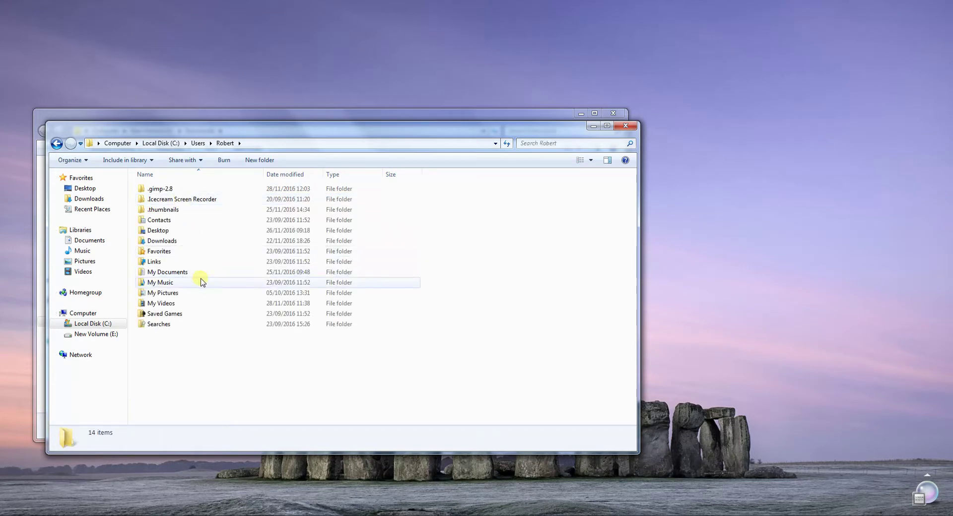
double_click(189, 189)
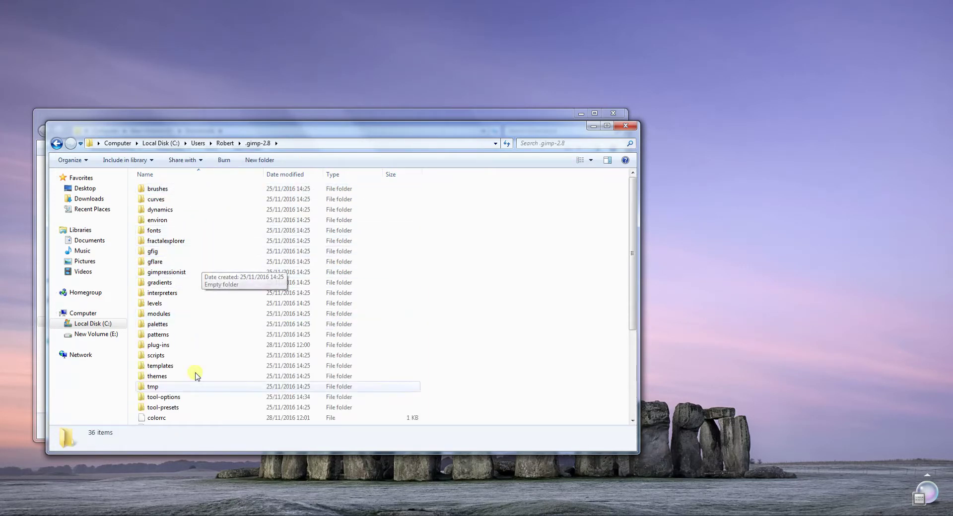
double_click(187, 345)
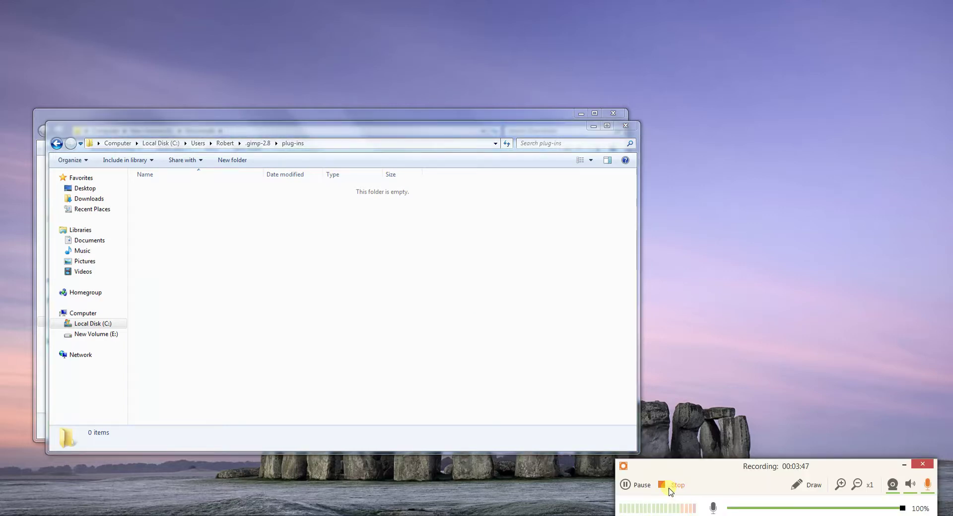
click(629, 485)
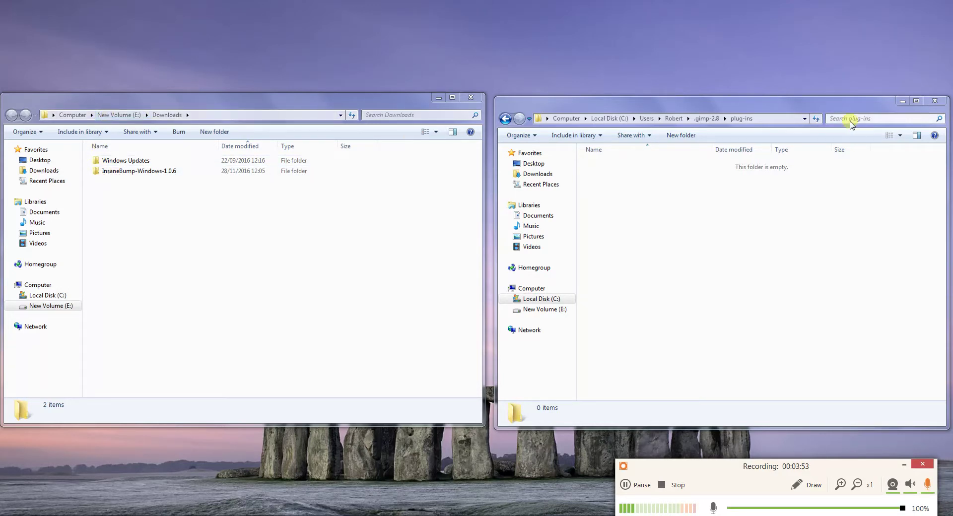
Copy InsaneBump and mingwm10.dll from the extracted folder into GIMP's plug-ins folder.
drag(749, 99, 749, 100)
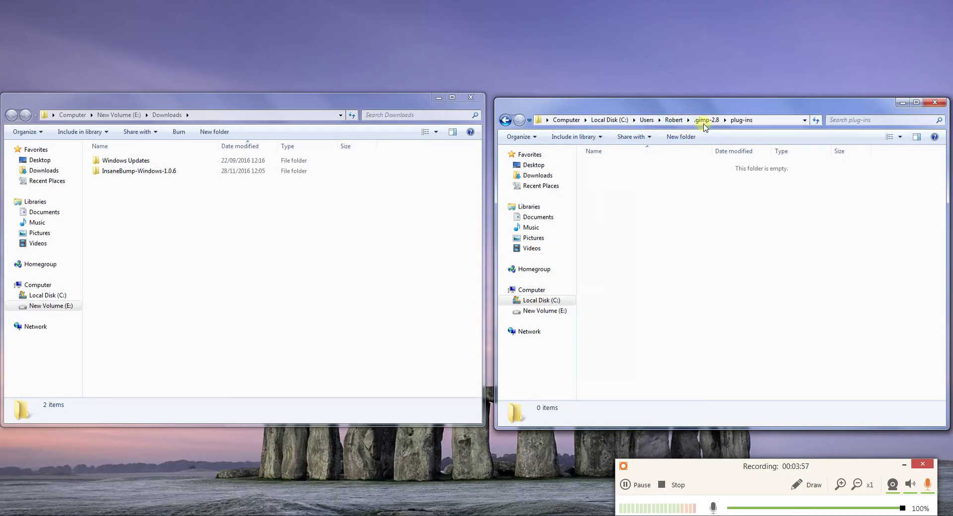
click(234, 240)
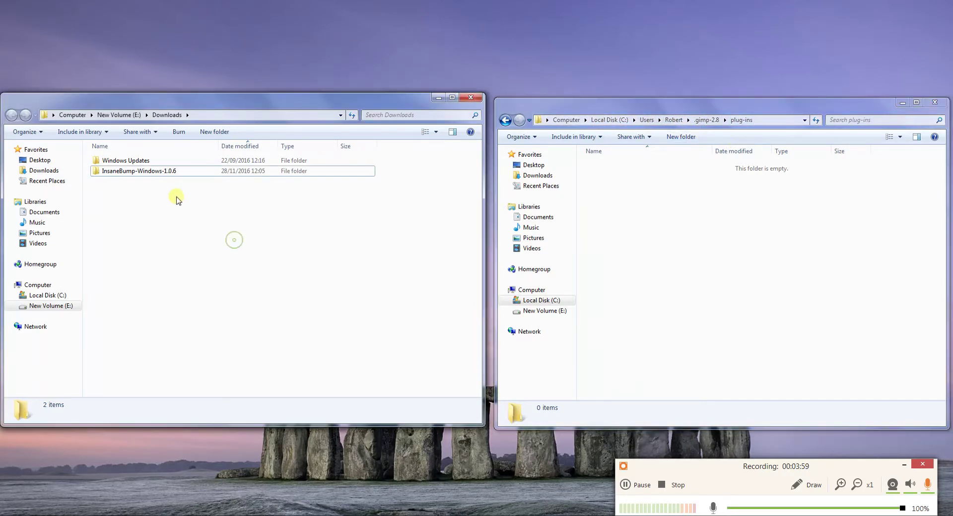
double_click(168, 172)
drag(230, 239, 700, 255)
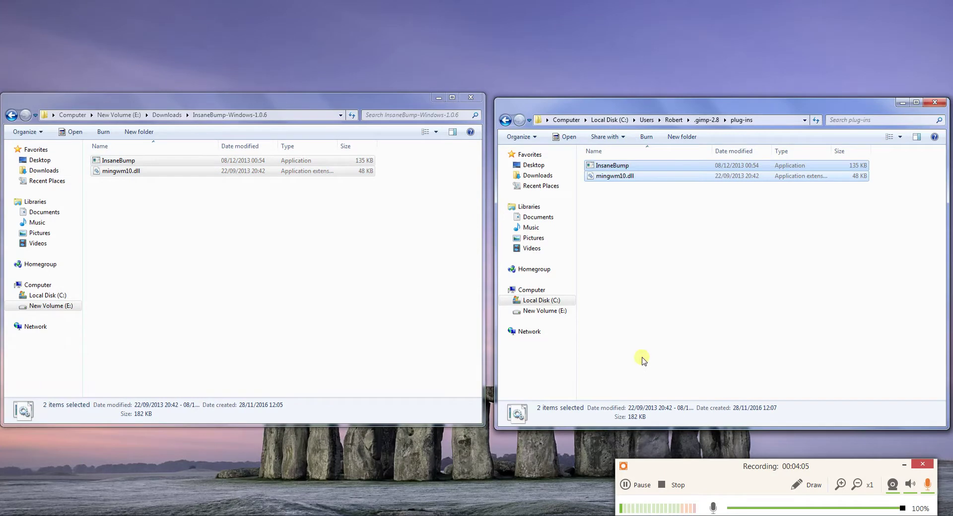
click(664, 313)
Delete the extracted InsaneBump-Windows-1.0.6 folder from Downloads.
click(12, 115)
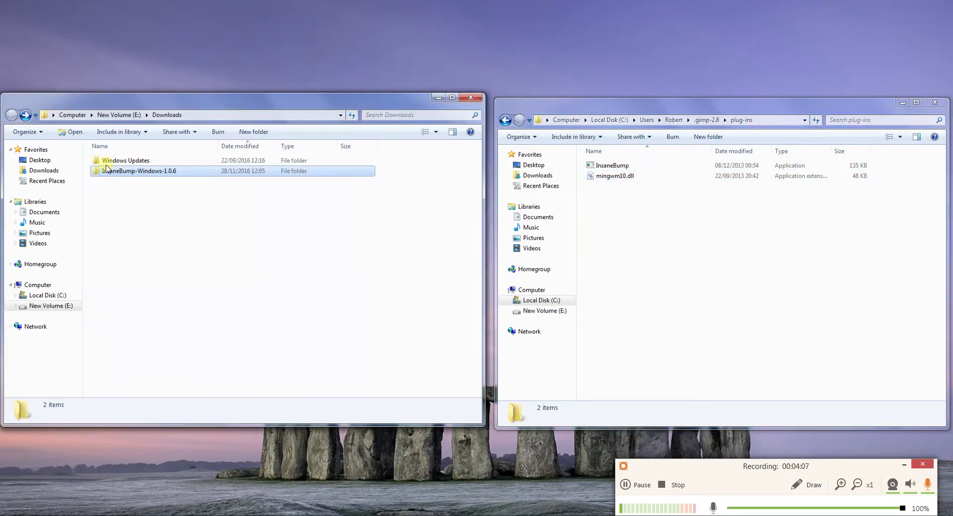
right_click(124, 172)
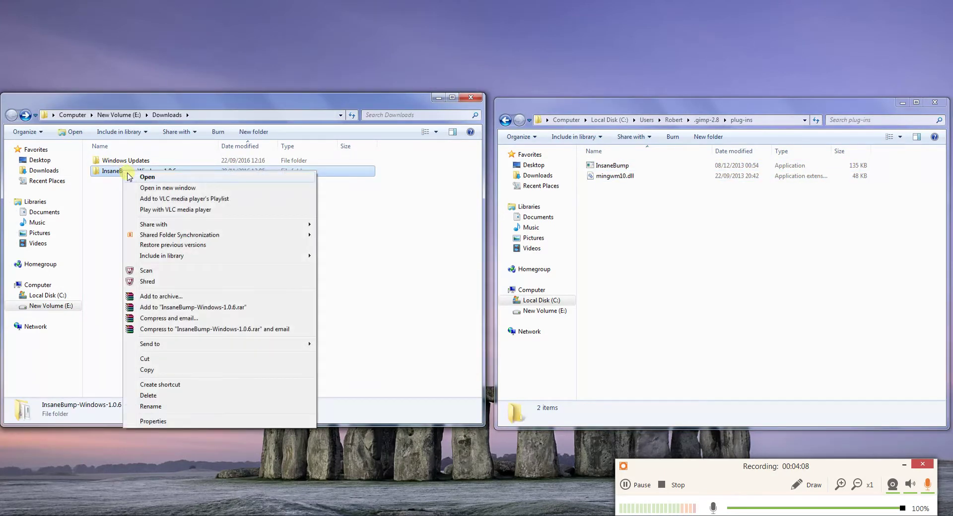
click(180, 398)
click(506, 304)
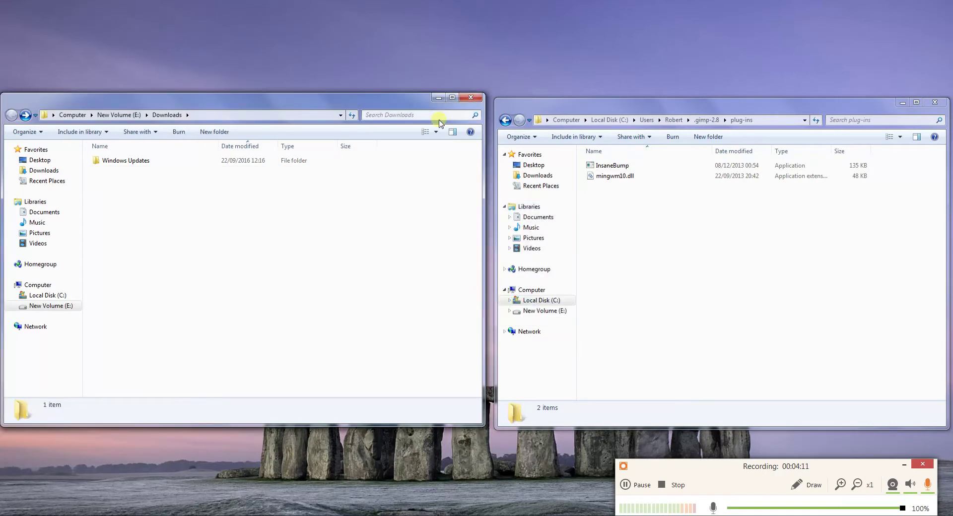
Close Downloads, check GIMP's Filters menu, then close the Breeze Block image and quit GIMP.
click(471, 97)
key(alt+Tab)
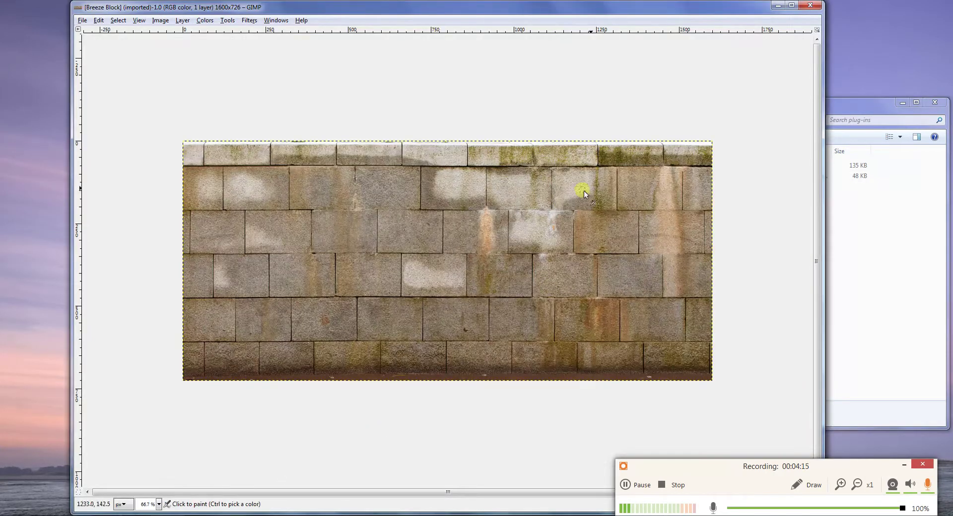
click(906, 466)
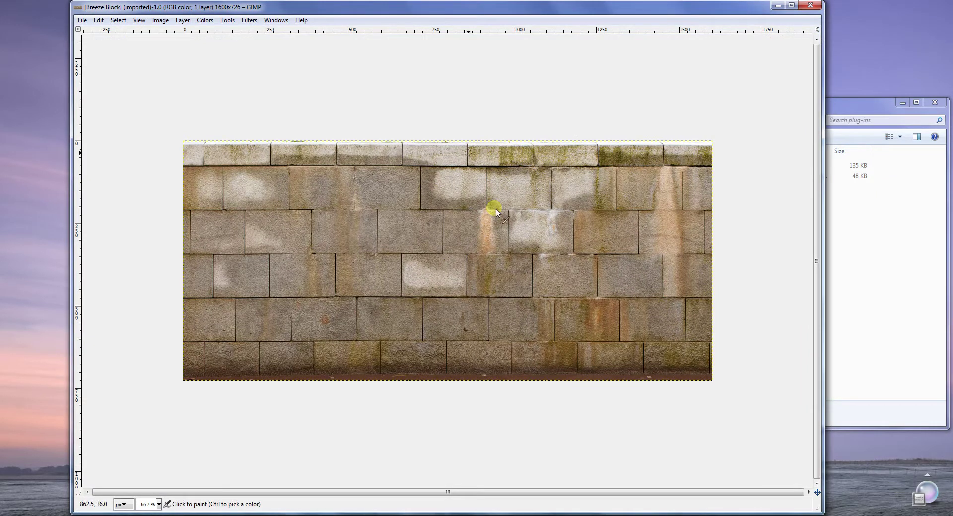
click(249, 20)
mouse_move(296, 165)
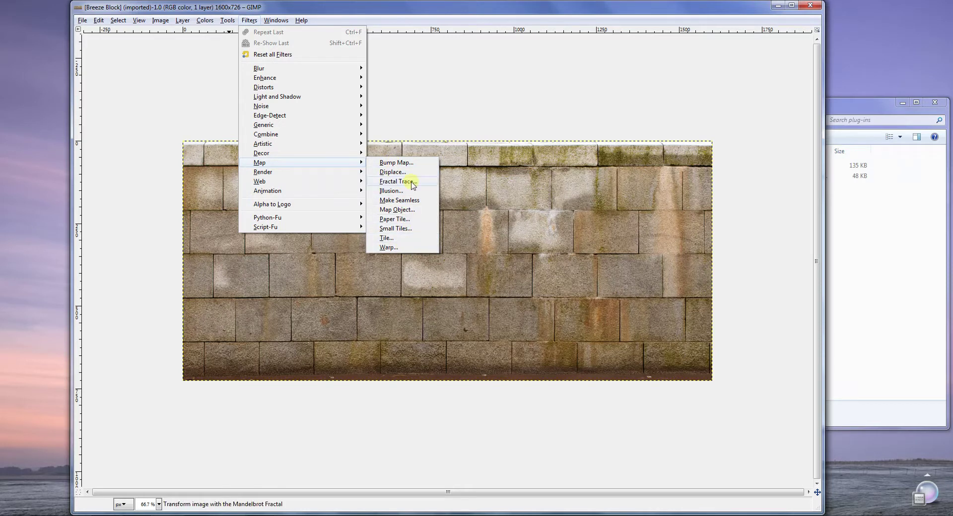
click(804, 90)
click(805, 7)
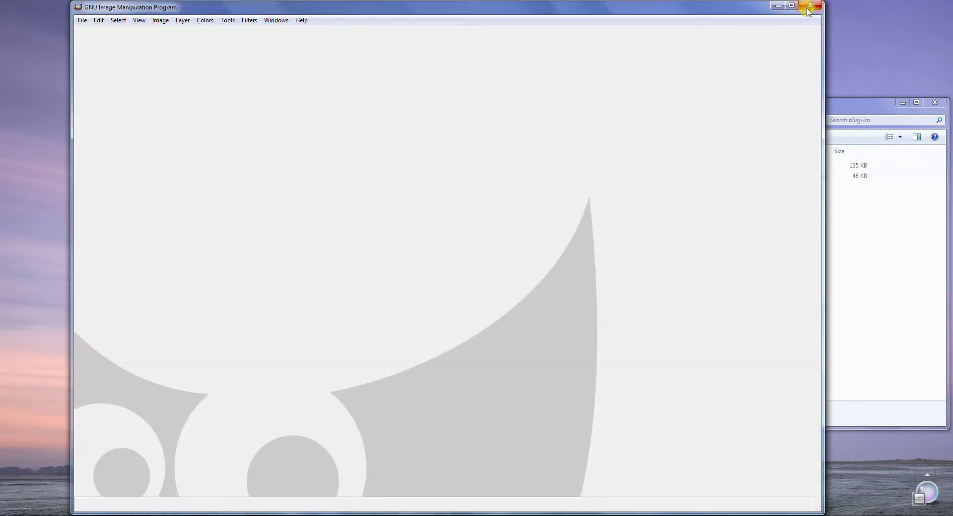
click(805, 7)
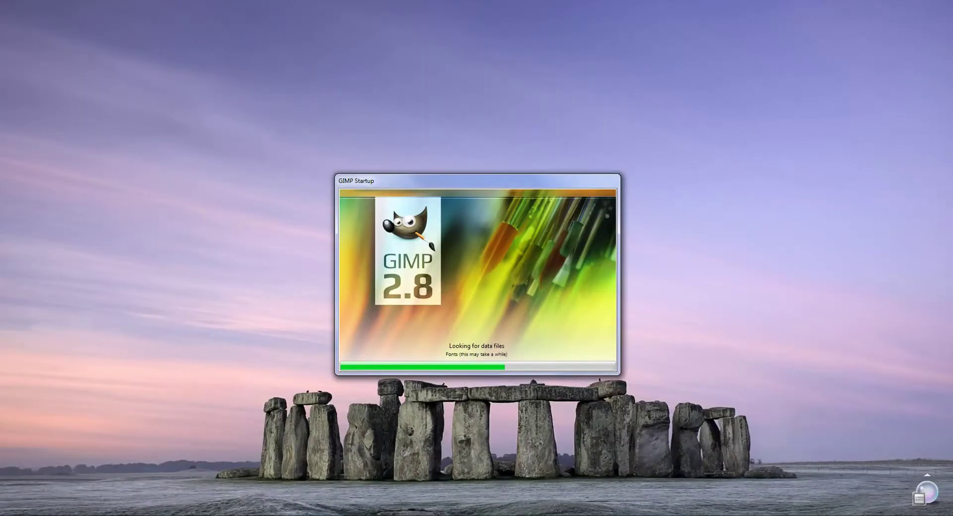
Drag Breeze Block.jpg from Explorer into the restarted GIMP window.
mouse_move(198, 513)
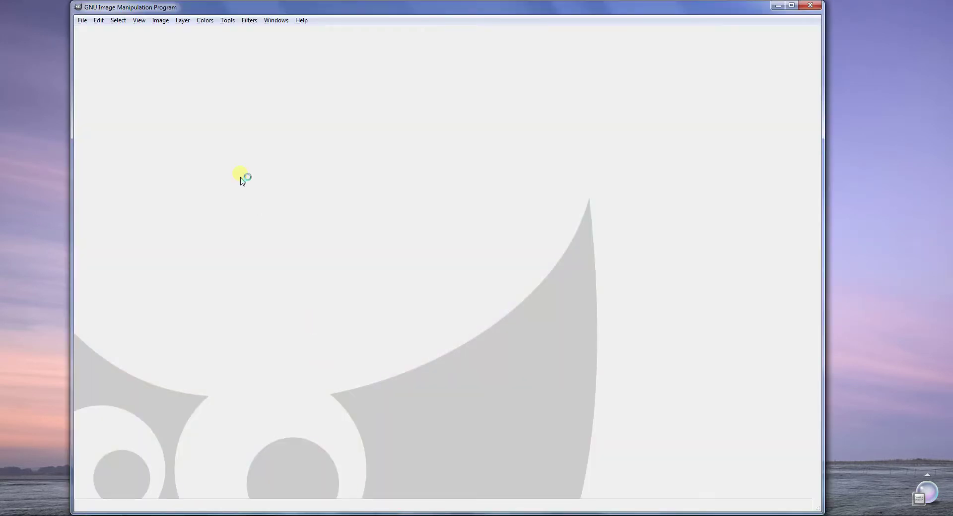
click(270, 507)
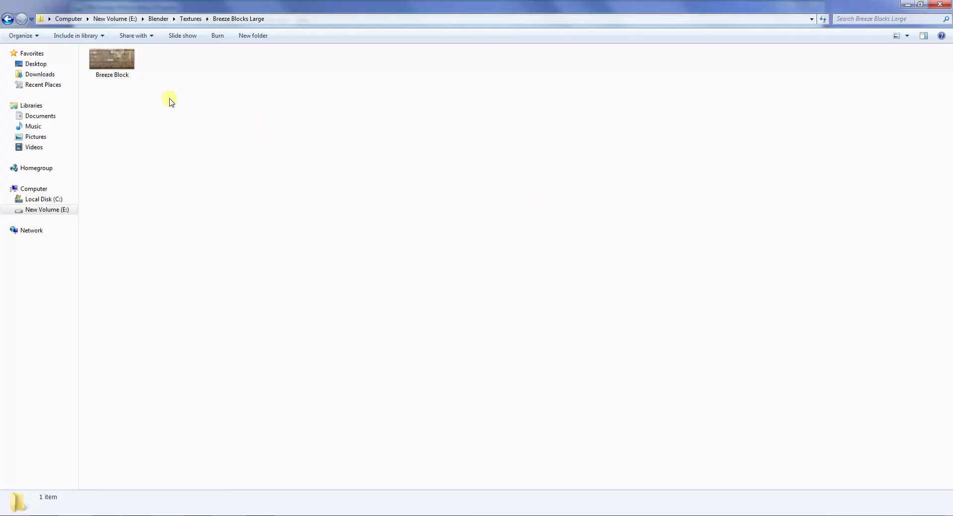
drag(111, 60, 432, 497)
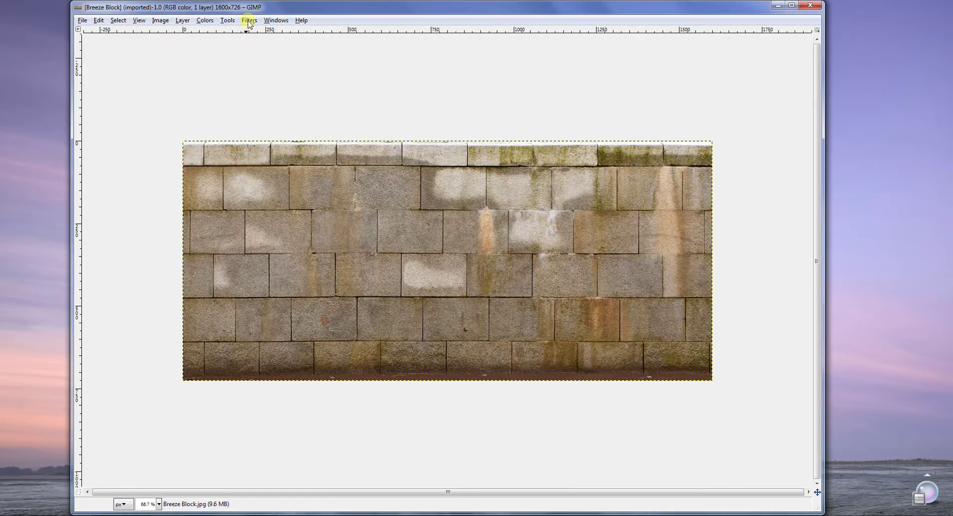
click(249, 19)
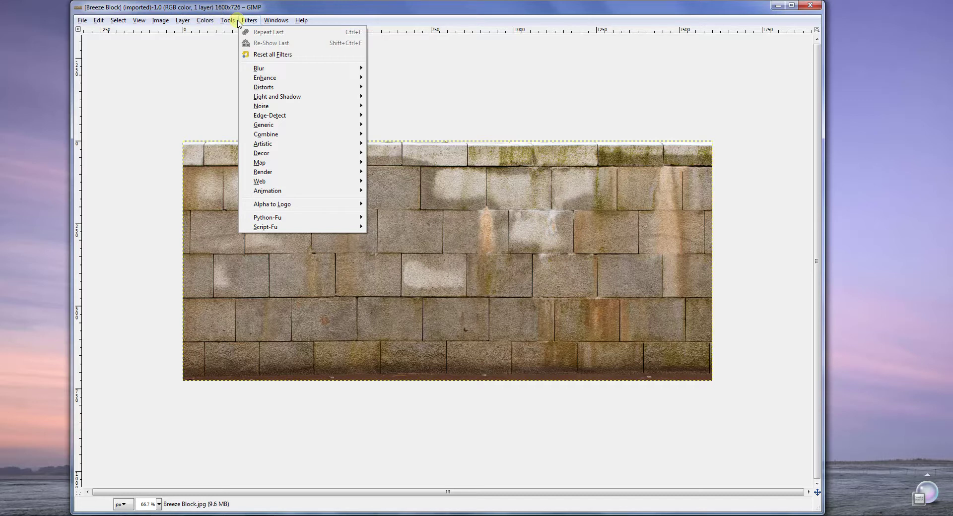
Run Filters > Map > InsaneBump on Breeze Block and move its dialog aside to show the preview.
click(248, 21)
click(248, 21)
mouse_move(304, 163)
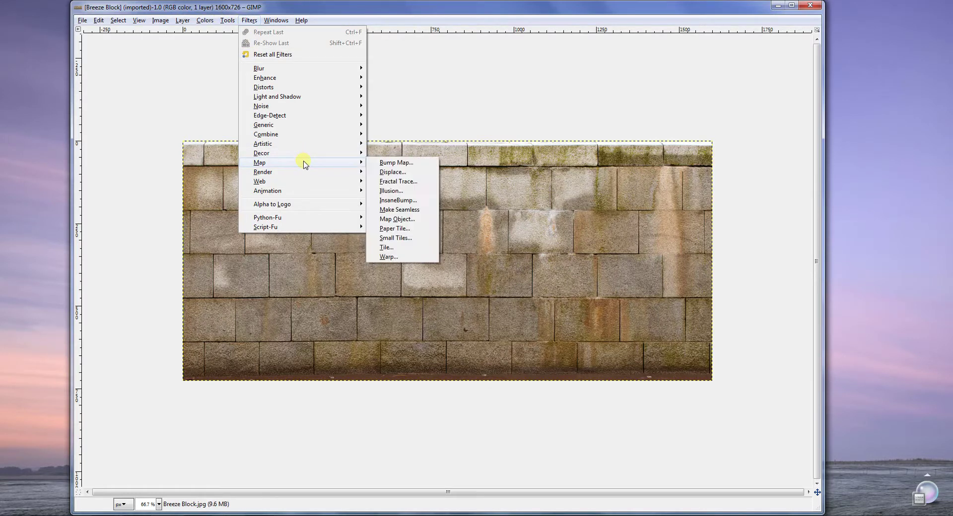
click(411, 202)
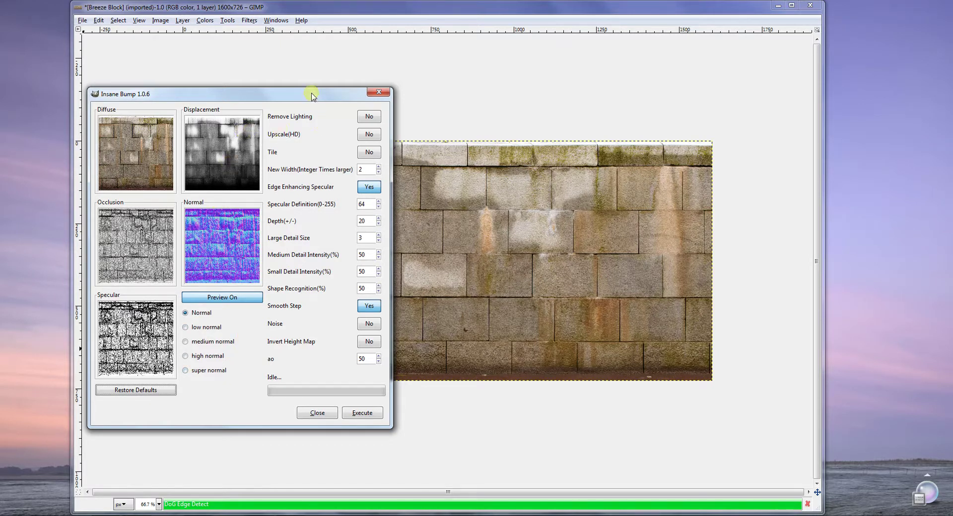
mouse_move(312, 95)
mouse_down()
mouse_move(355, 107)
mouse_move(297, 88)
mouse_up()
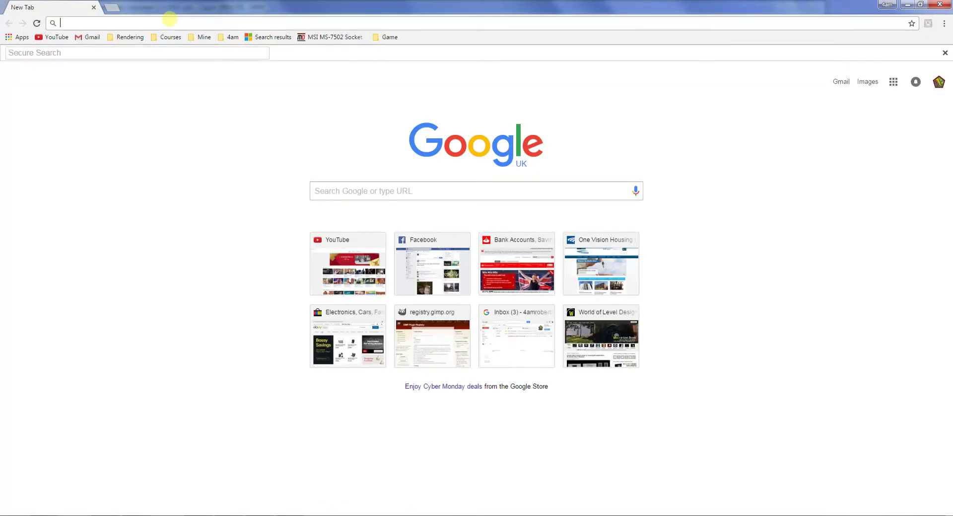
Search Google for 'gimp plugin insane bump options' and scroll through the results.
text(gimp plugin )
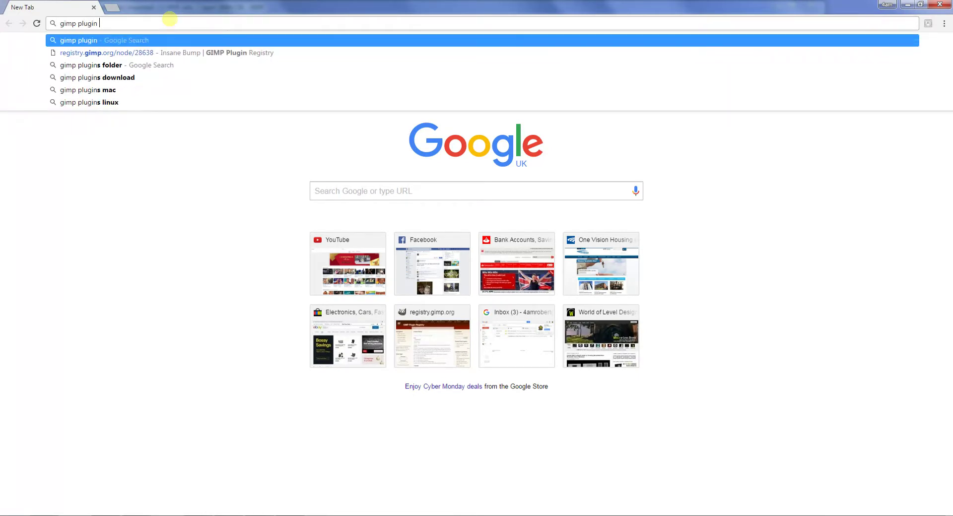
text(insan)
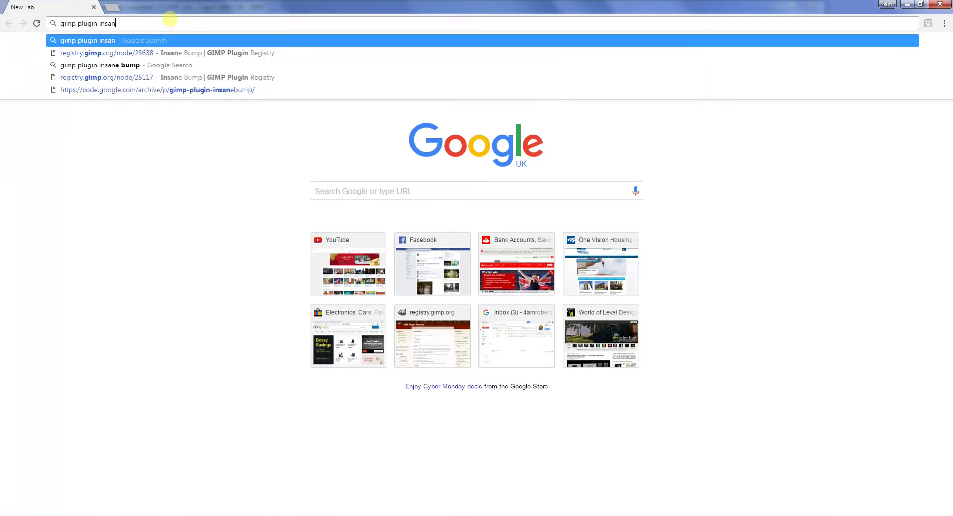
text(e bump options)
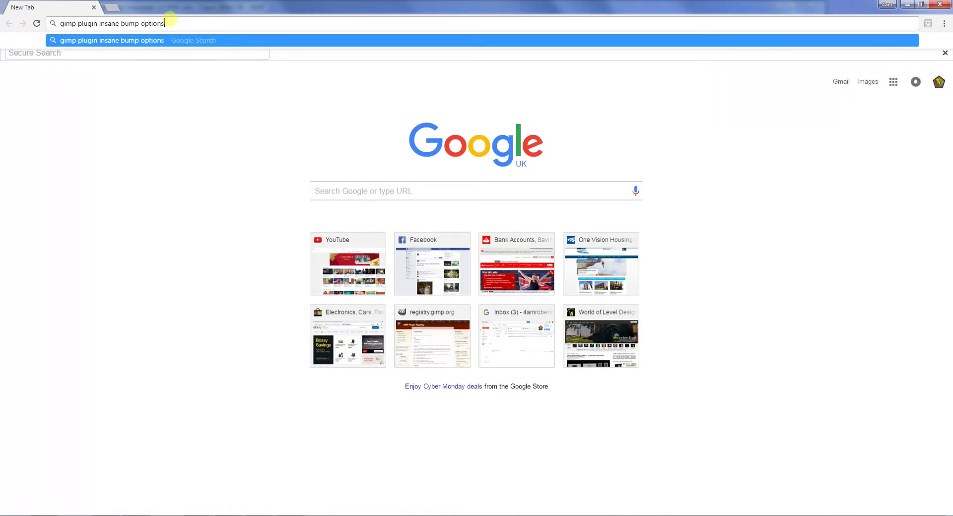
key(Return)
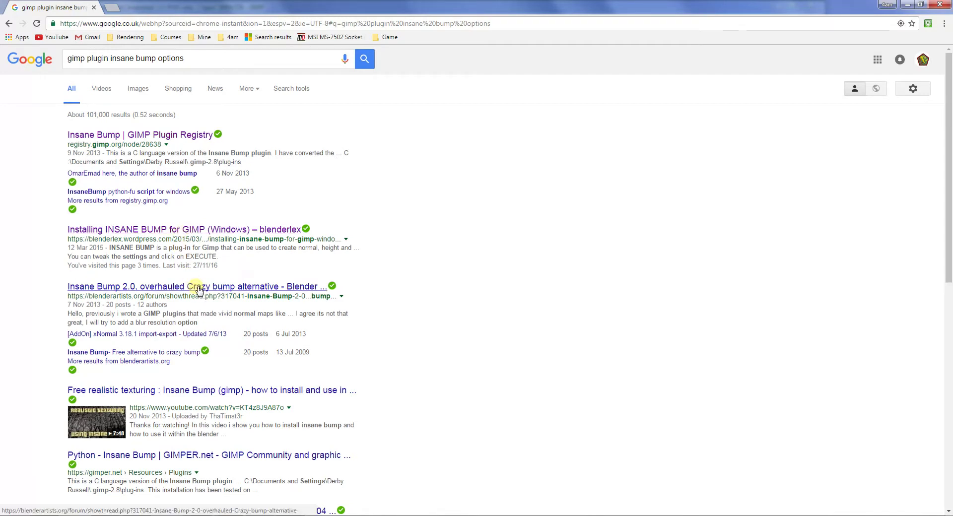
scroll(214, 311, down, 2)
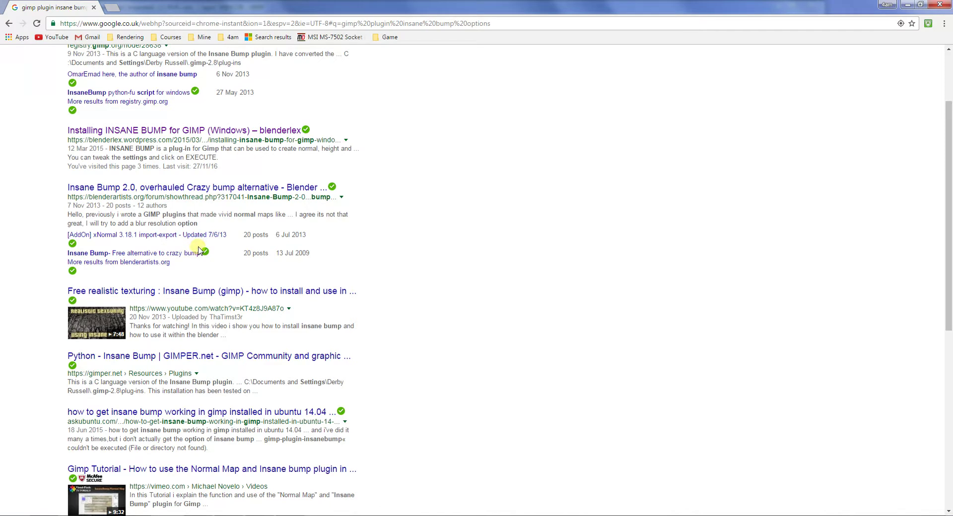
mouse_move(204, 252)
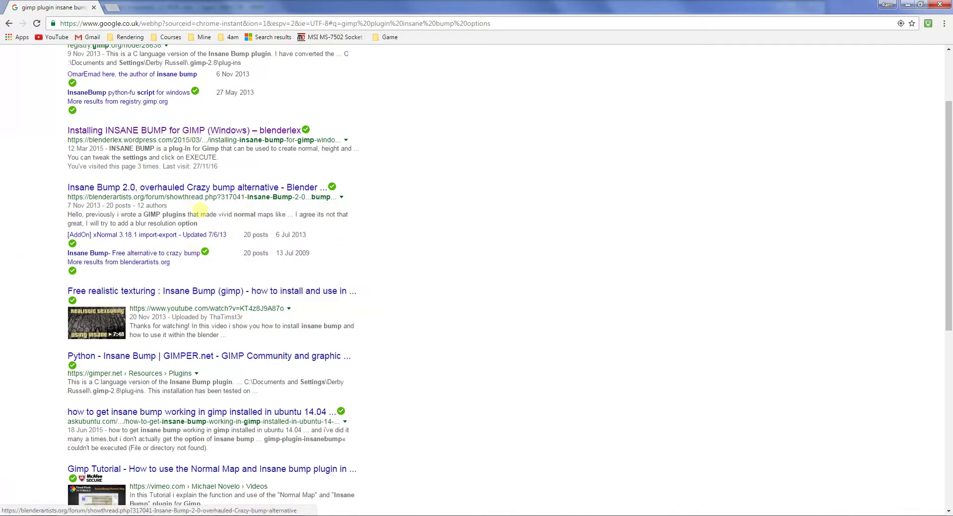
scroll(250, 226, down, 2)
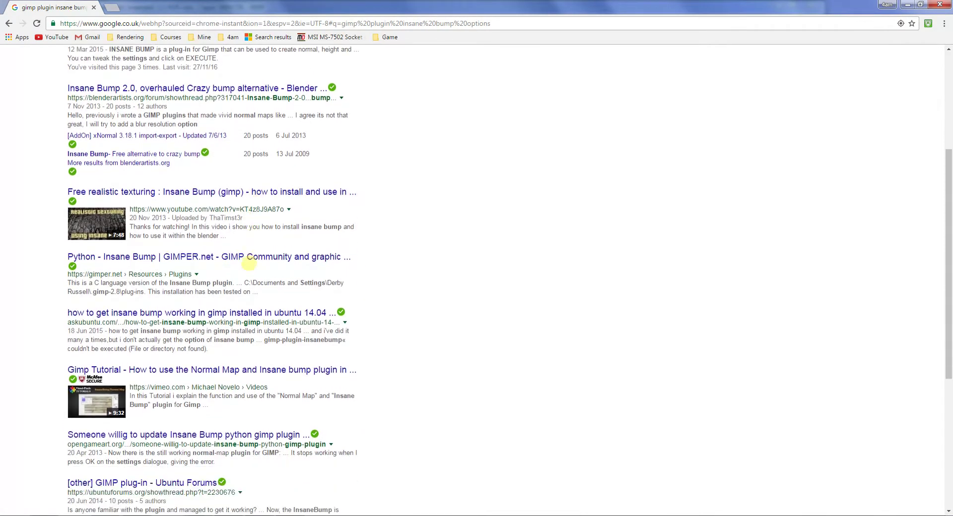
scroll(247, 284, up, 4)
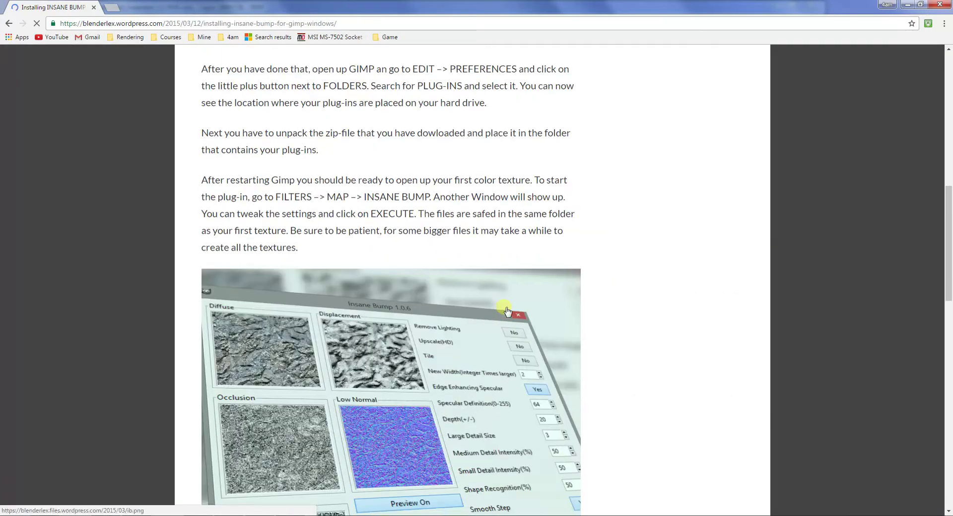
scroll(555, 339, down, 8)
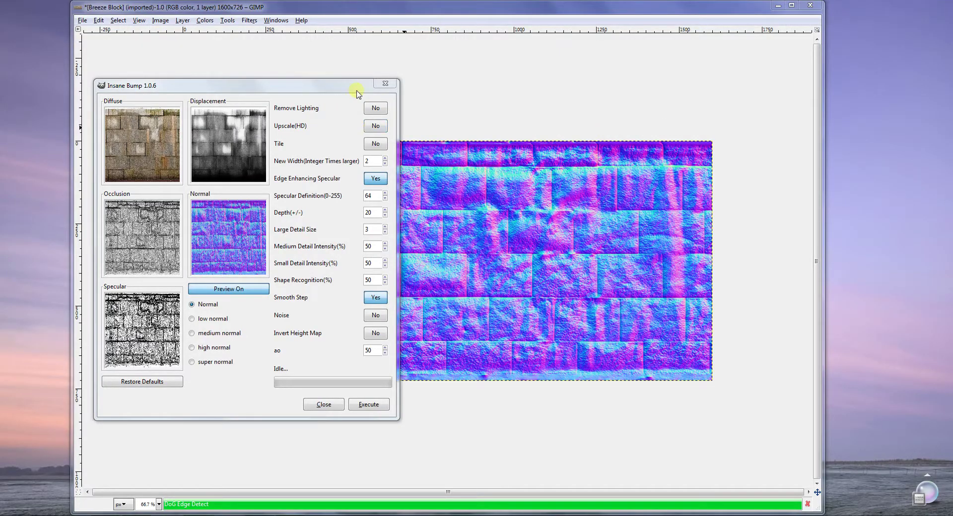
Raise InsaneBump's Specular Definition from 64 to 65 and execute it on the Breeze Block texture.
drag(357, 92, 360, 79)
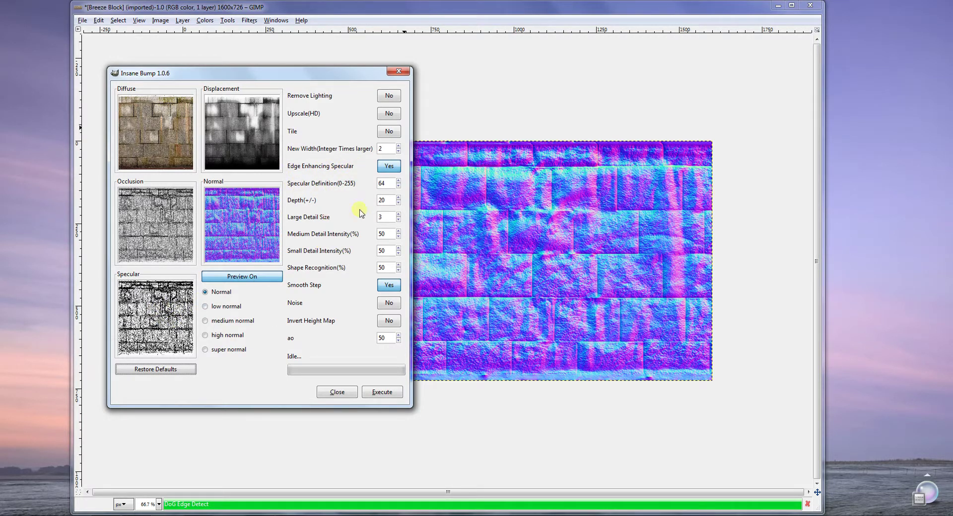
click(398, 181)
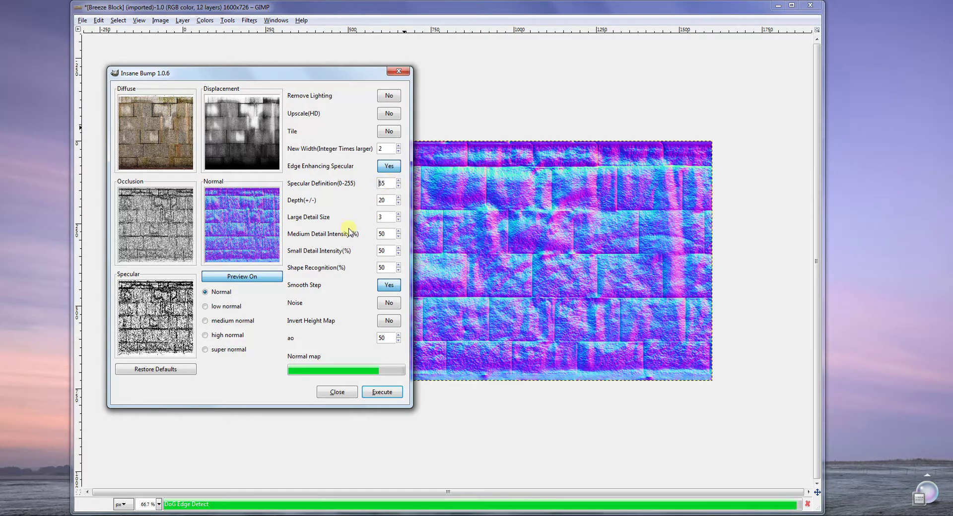
right_click(242, 394)
click(230, 389)
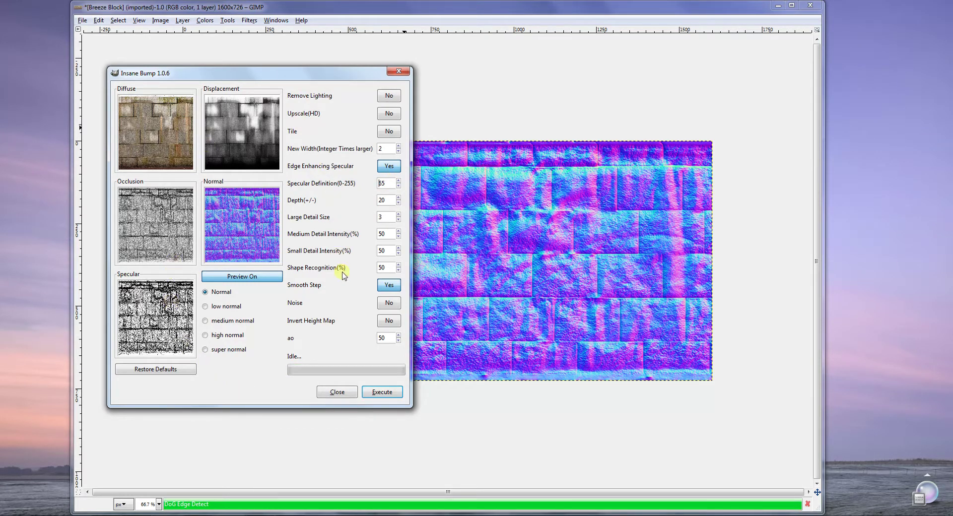
click(380, 394)
drag(303, 76, 353, 74)
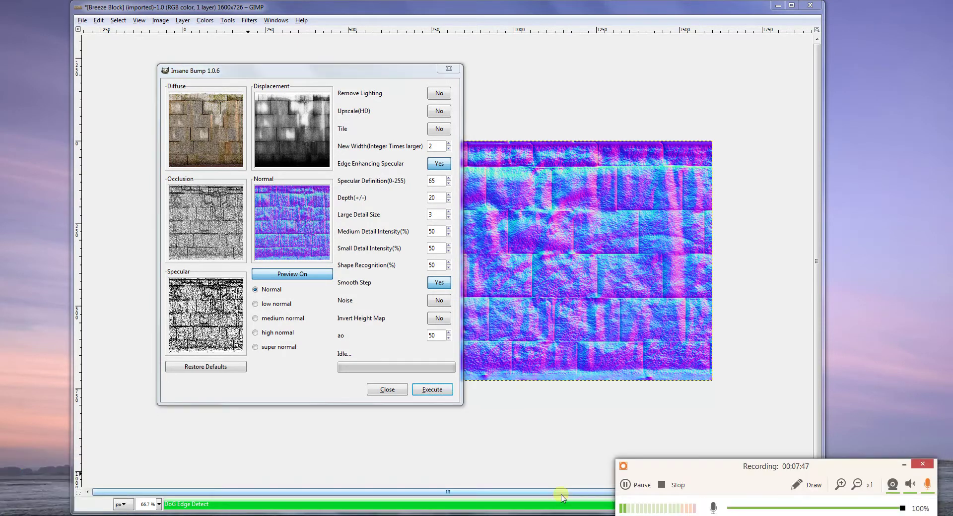
click(633, 491)
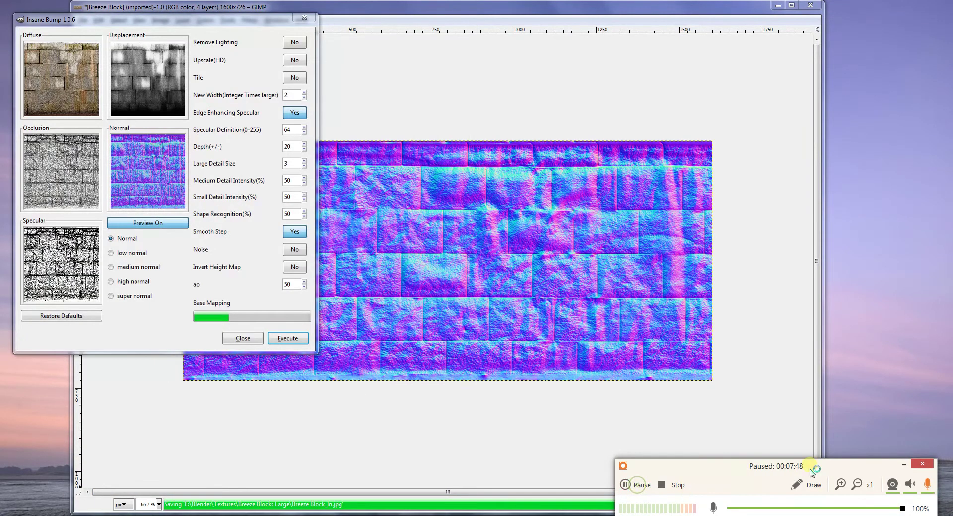
click(633, 489)
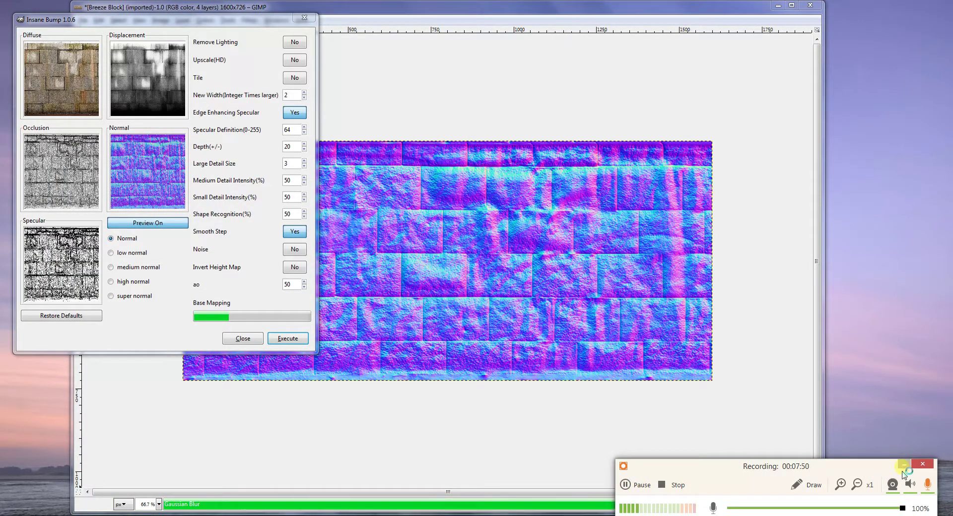
Wait for InsaneBump to go idle after saving the maps, then bring up the Breeze Blocks Large folder.
click(904, 467)
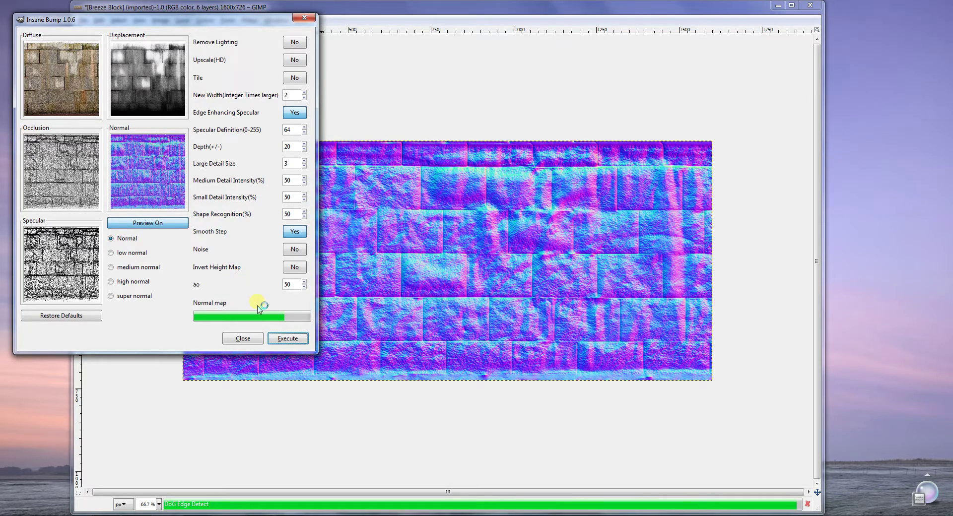
drag(138, 23, 323, 85)
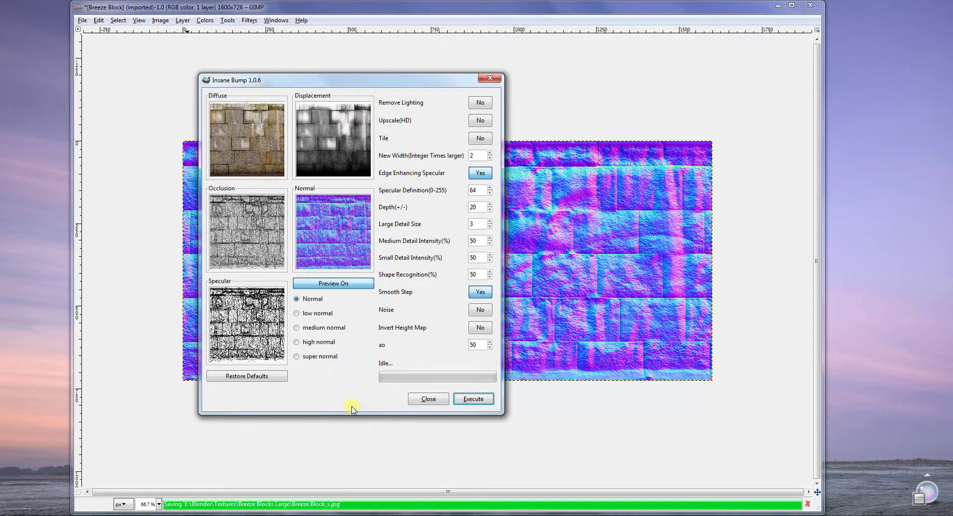
click(199, 515)
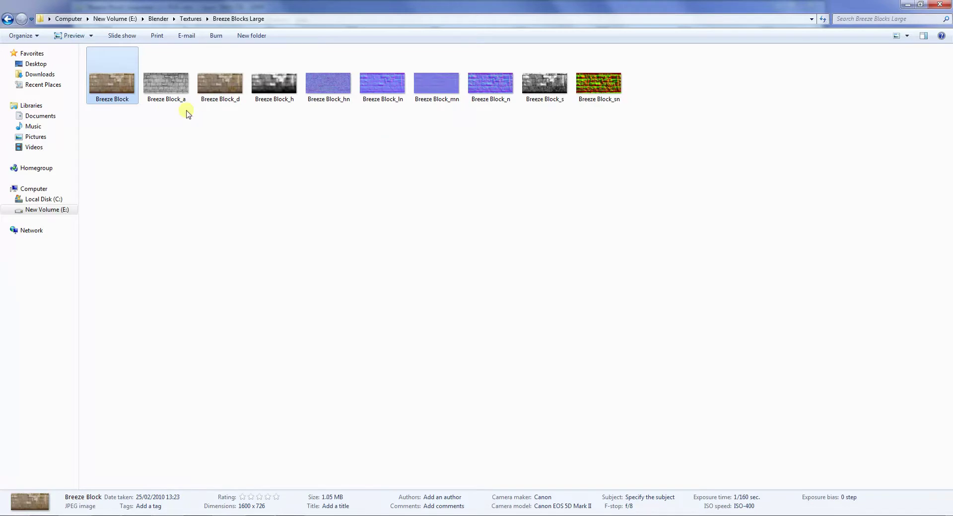
Inspect the generated maps Breeze Block_a, _d and _h in the folder.
drag(170, 126, 614, 149)
click(615, 166)
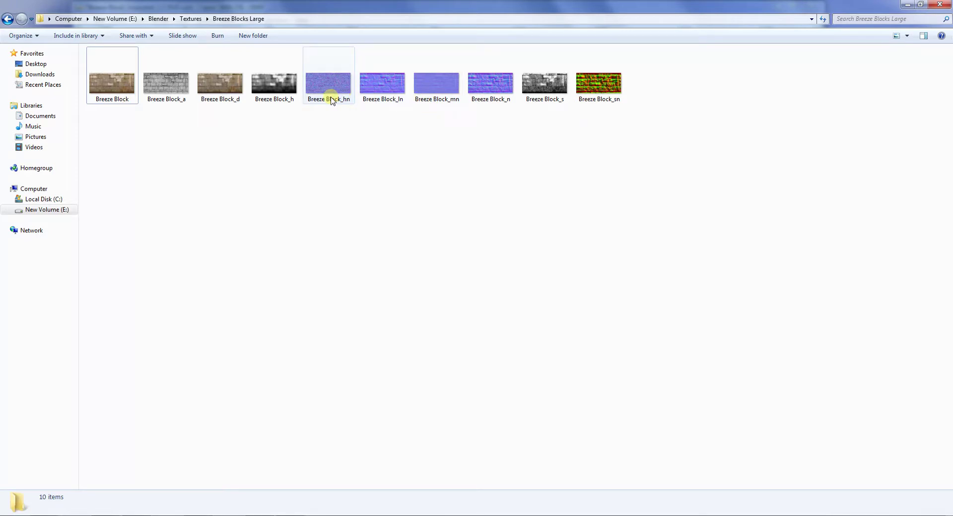
mouse_move(332, 101)
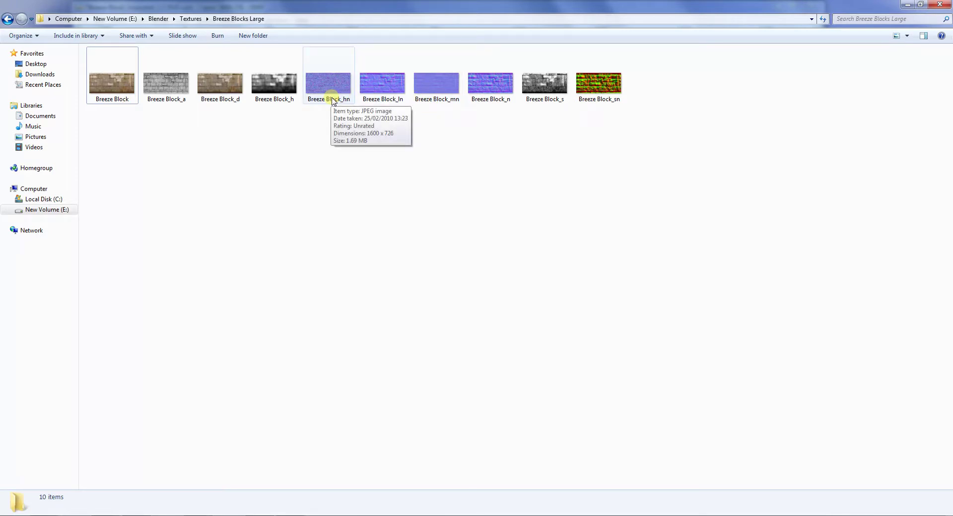
click(171, 98)
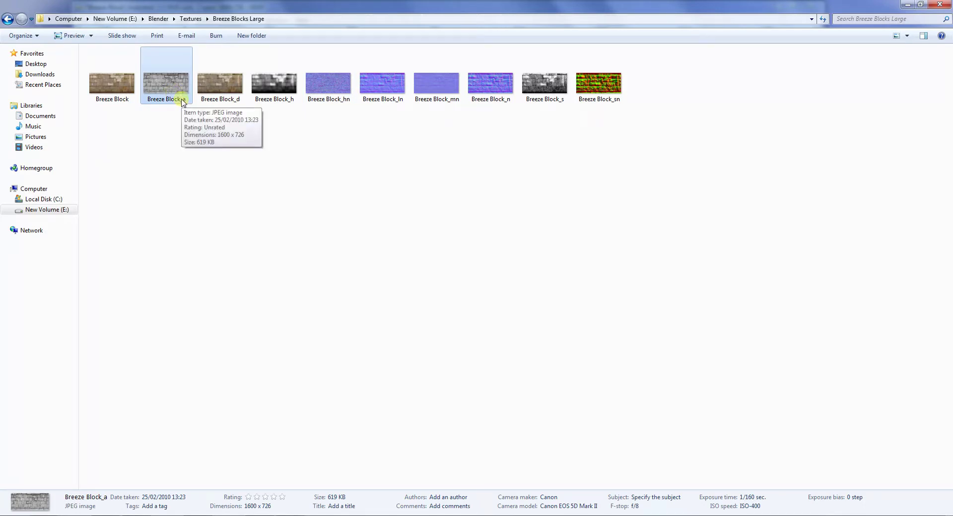
click(232, 102)
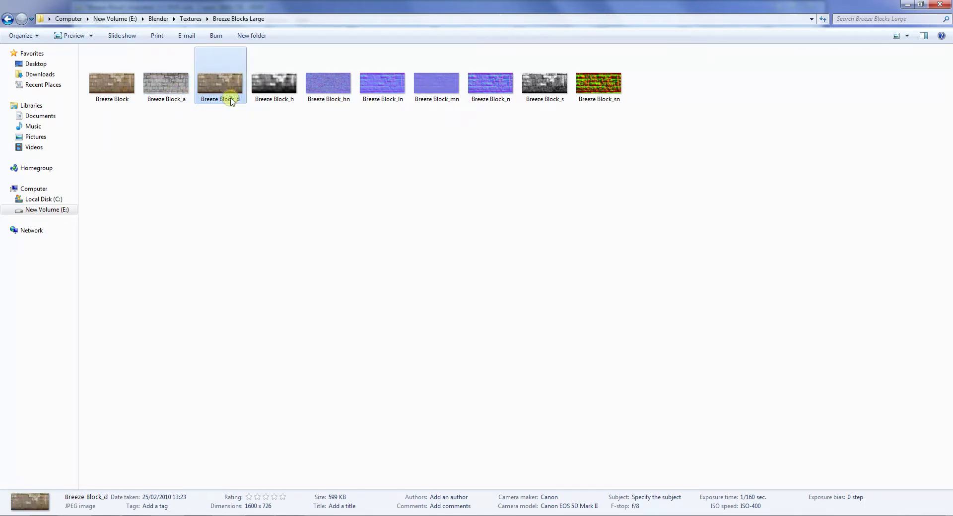
click(286, 101)
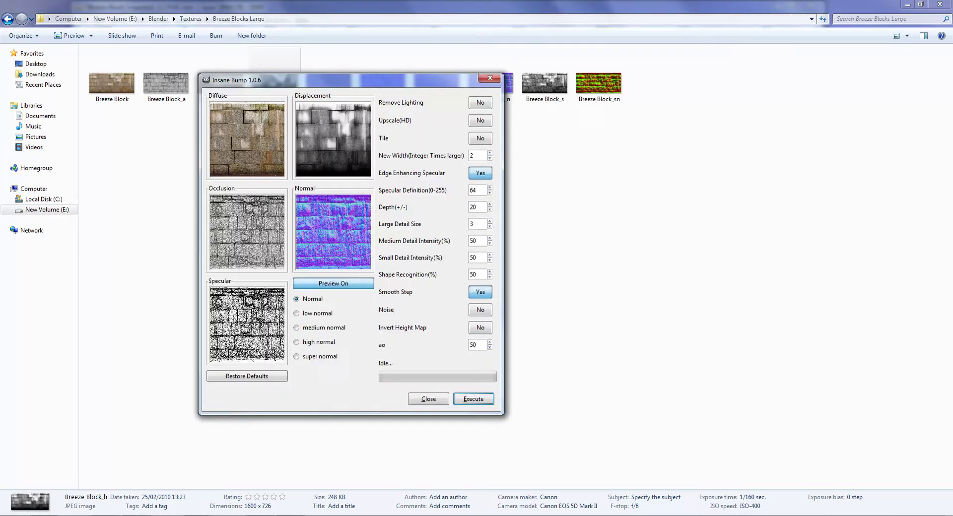
Close the Insane Bump window and preview the Breeze Block_sn image.
drag(314, 85, 342, 146)
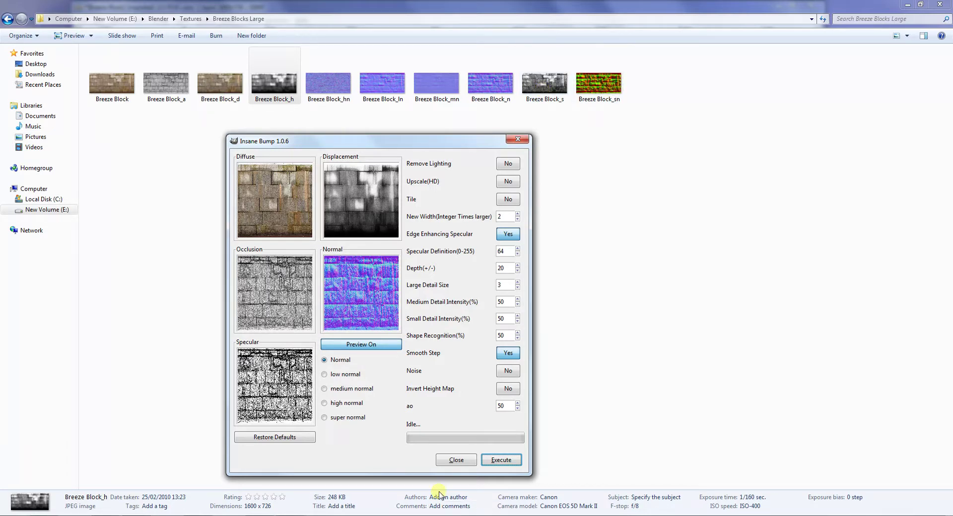
click(453, 462)
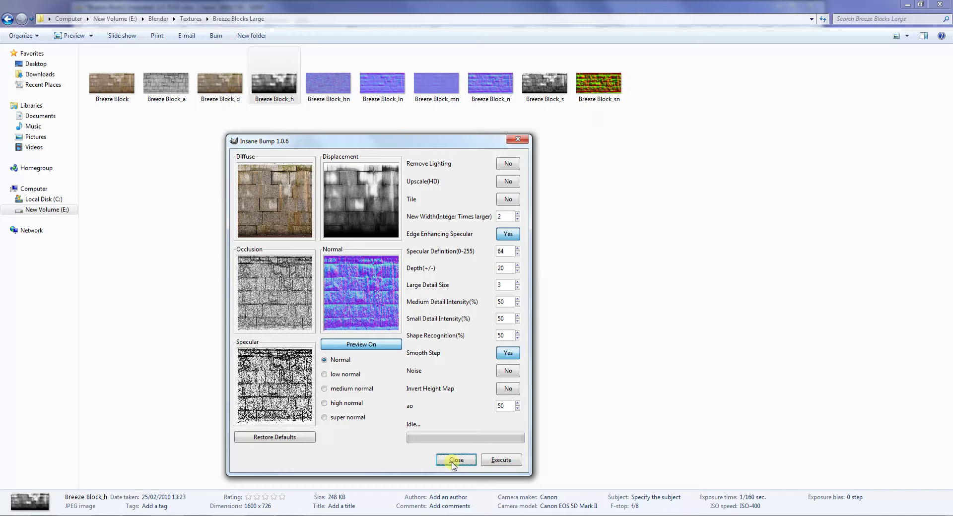
click(517, 140)
click(600, 97)
double_click(600, 99)
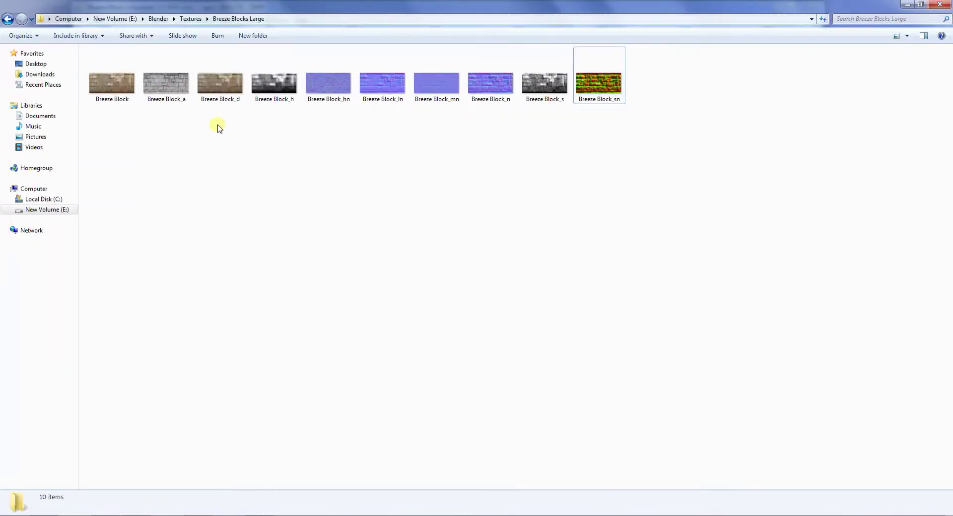
drag(132, 160, 583, 226)
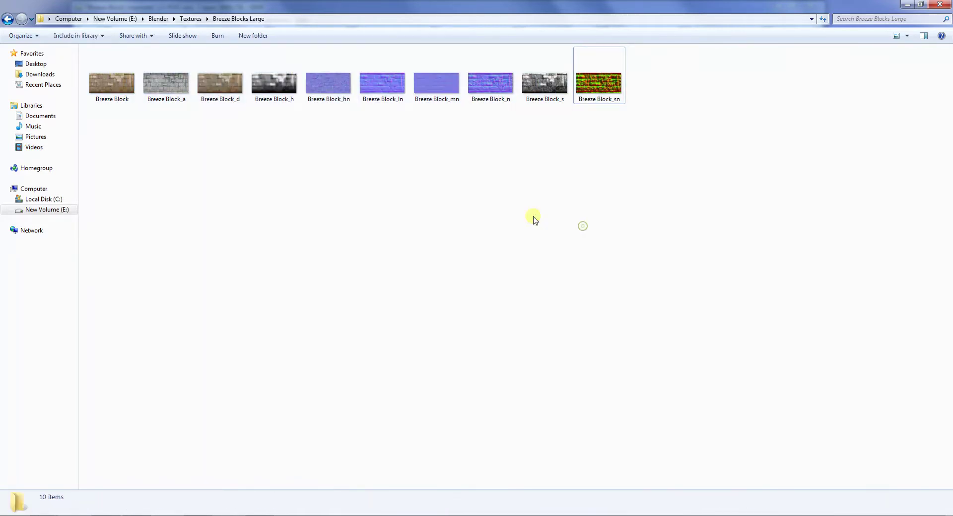
Rename Breeze Block_a to Breeze Block_AO through its Properties.
right_click(188, 103)
click(167, 94)
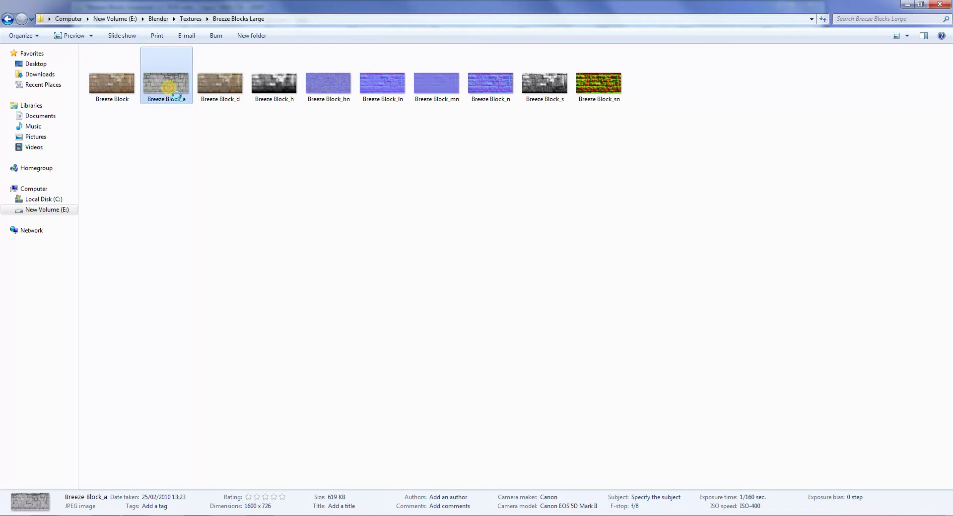
right_click(168, 87)
click(227, 358)
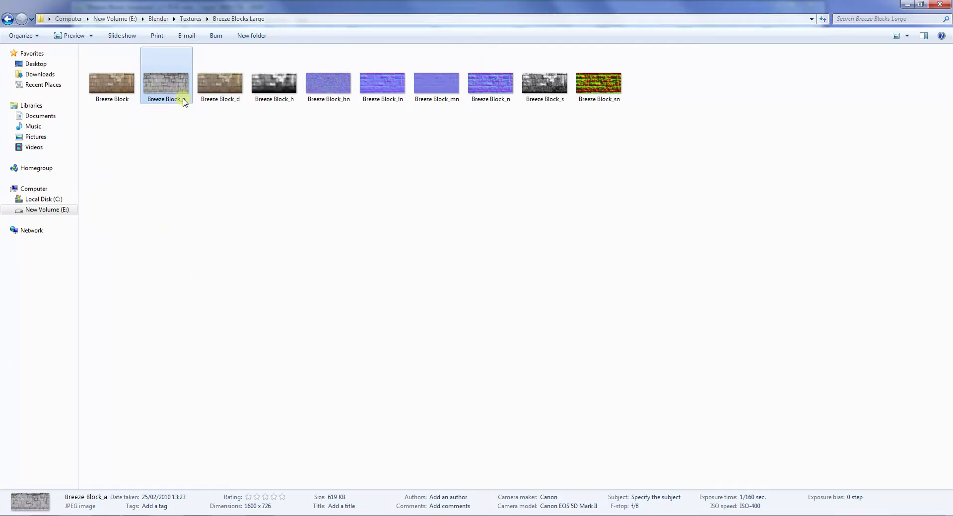
click(294, 130)
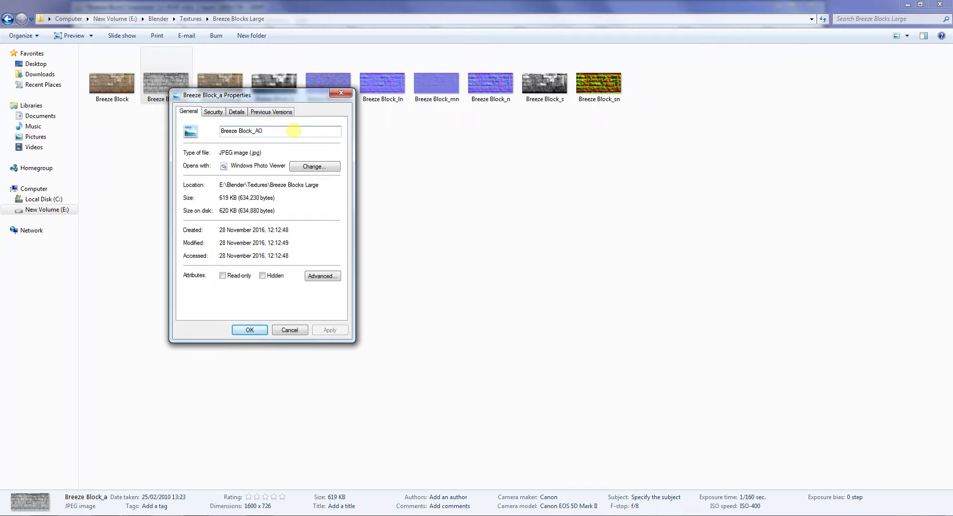
text(AO)
click(249, 329)
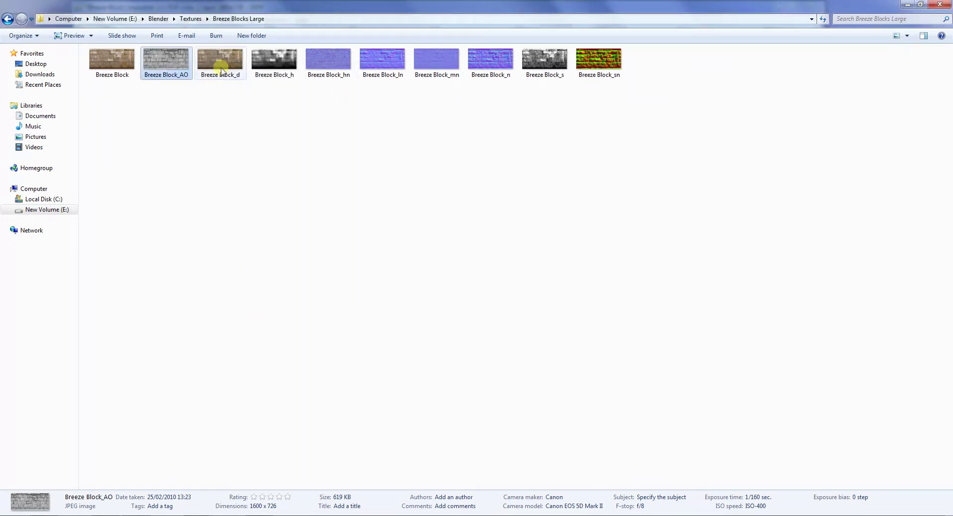
Rename Breeze Block_d and Breeze Block_h to Breeze Block_Displacement and Breeze Block_Height.
click(224, 67)
right_click(226, 68)
click(249, 345)
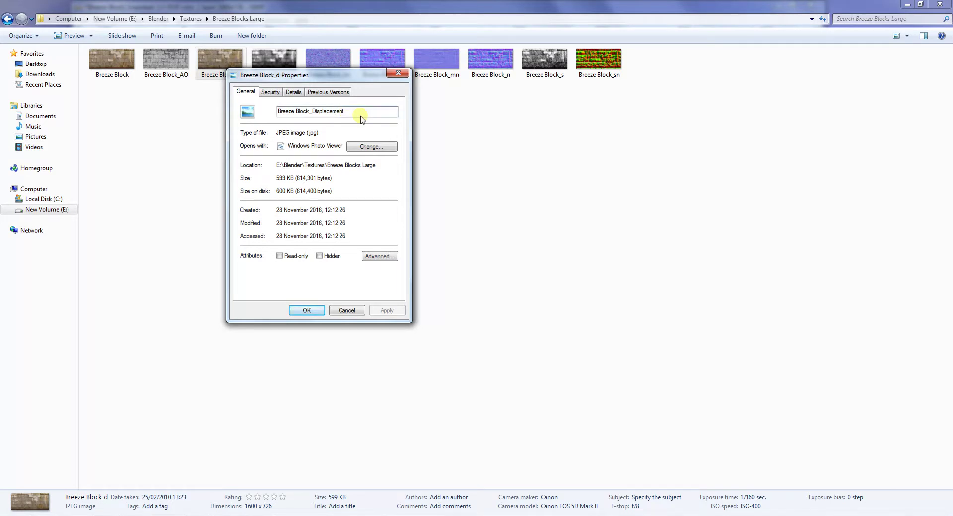
click(308, 310)
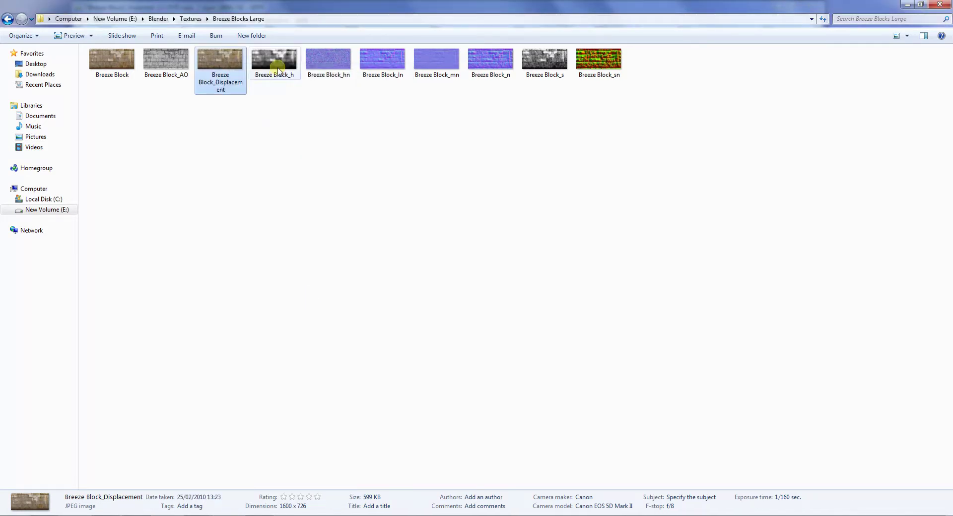
right_click(277, 69)
click(351, 342)
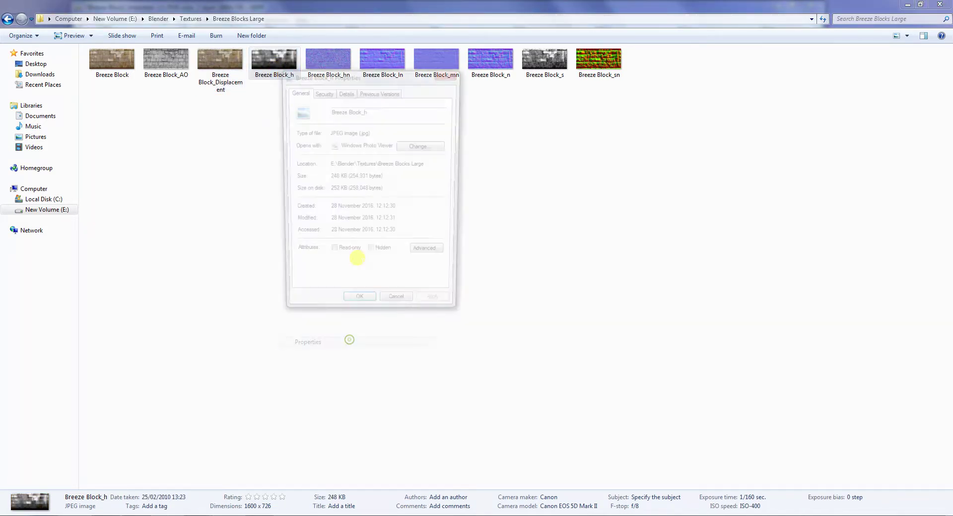
click(388, 114)
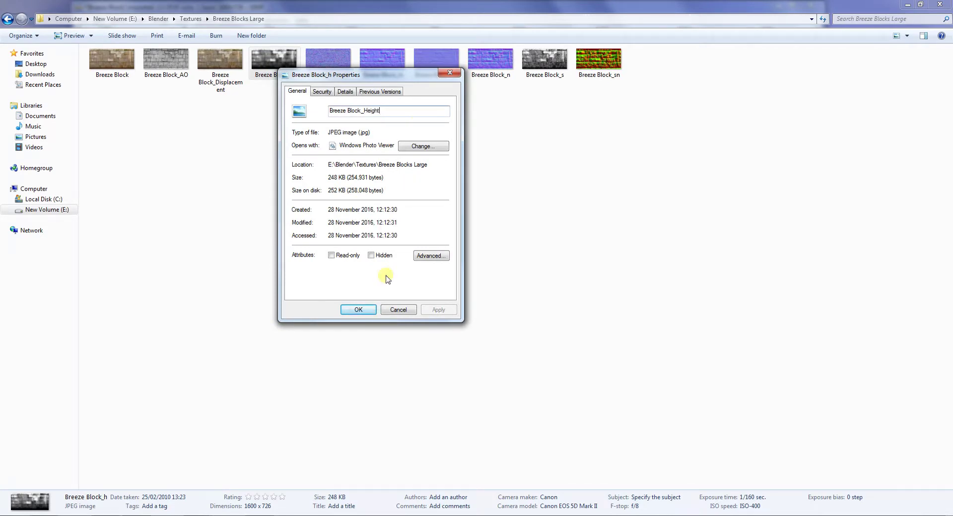
click(359, 309)
Rename Breeze Block_hn to Breeze Block_High Normal.
click(343, 73)
right_click(344, 75)
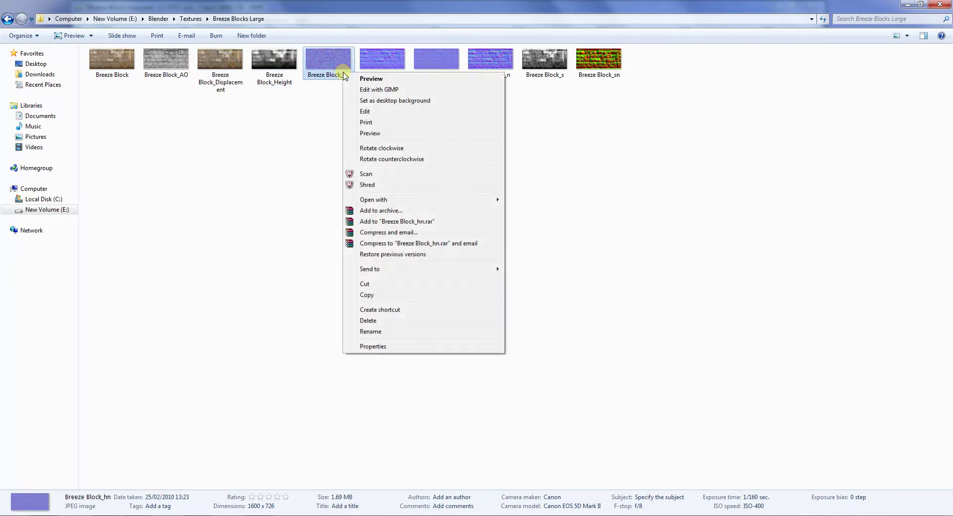
click(371, 332)
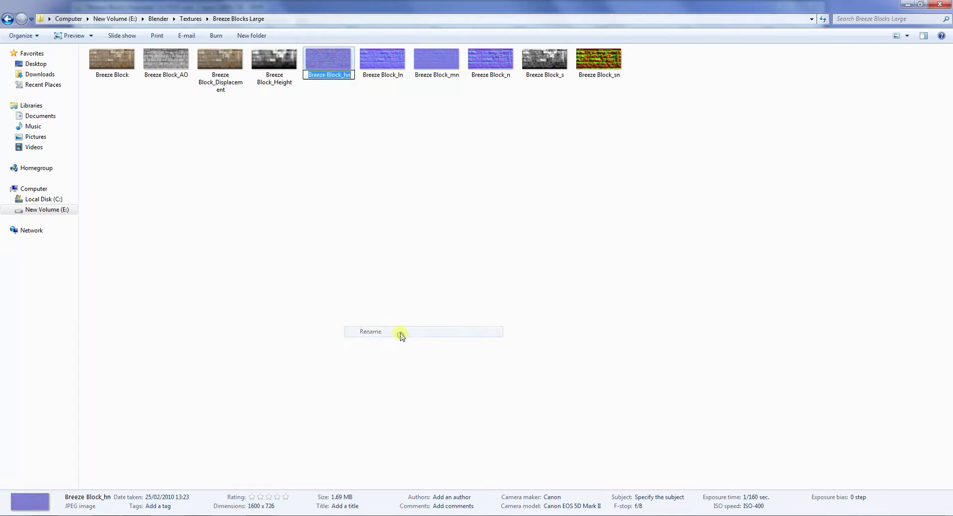
key(End)
key(BackSpace)
key(BackSpace)
text(HighNo)
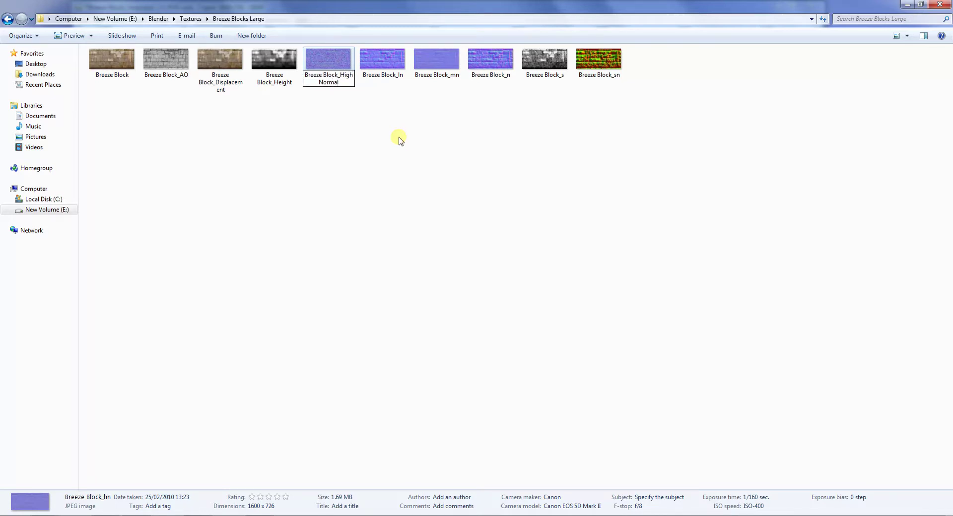
key(Return)
Rename Breeze Block_ln to Breeze Block_Low Normal.
click(396, 71)
right_click(400, 75)
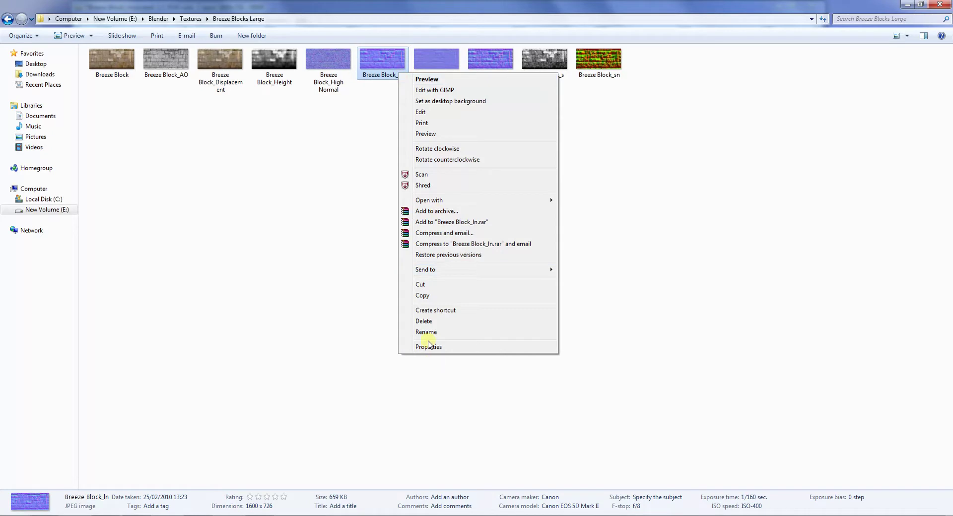
click(426, 332)
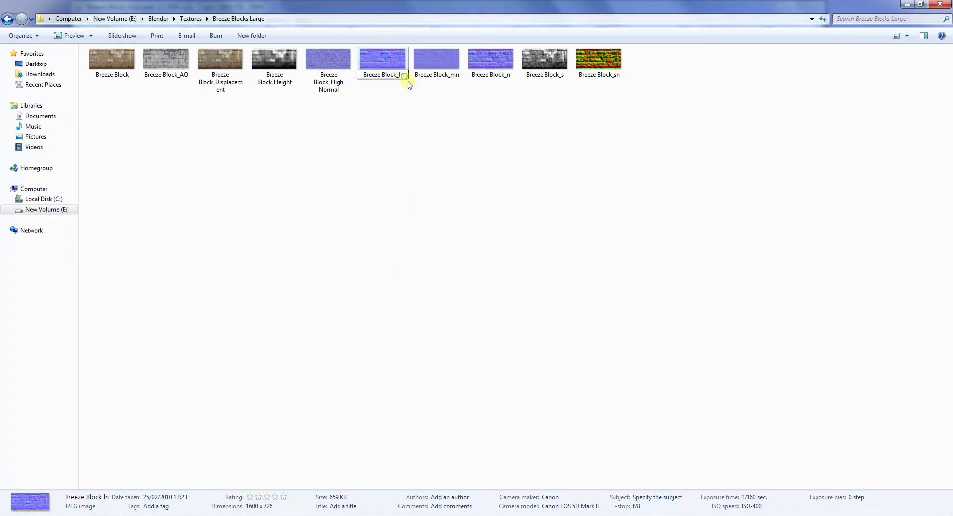
key(End)
key(BackSpace)
key(BackSpace)
text(Lower N)
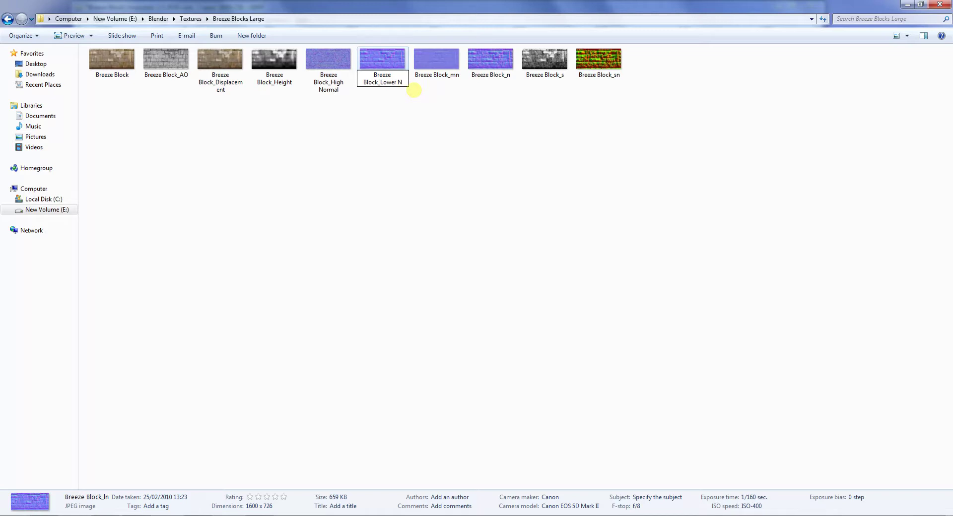
key(BackSpace)
key(BackSpace)
key(BackSpace)
key(BackSpace)
text(Normal)
key(Return)
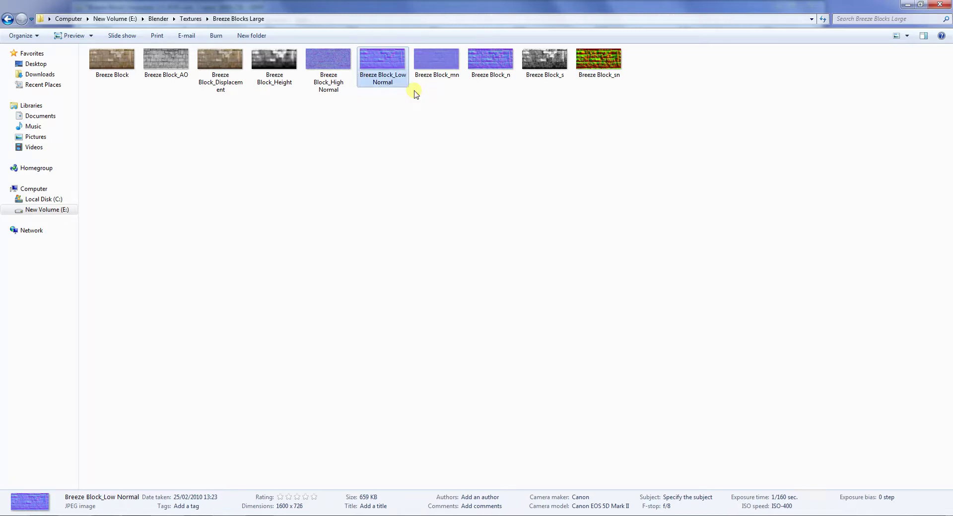
Rename Breeze Block_mn to Breeze Block_Medium Normal.
right_click(457, 81)
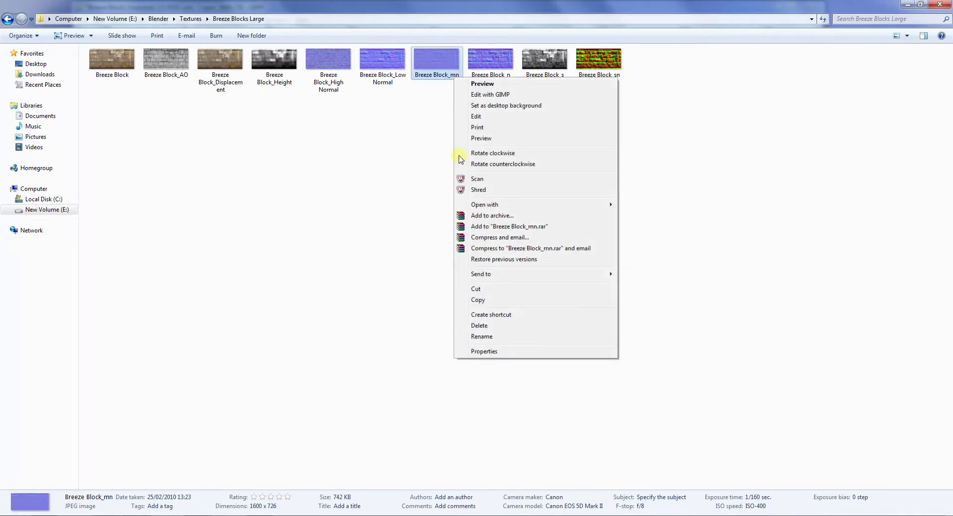
click(482, 337)
key(End)
key(BackSpace)
key(BackSpace)
text(Mediu)
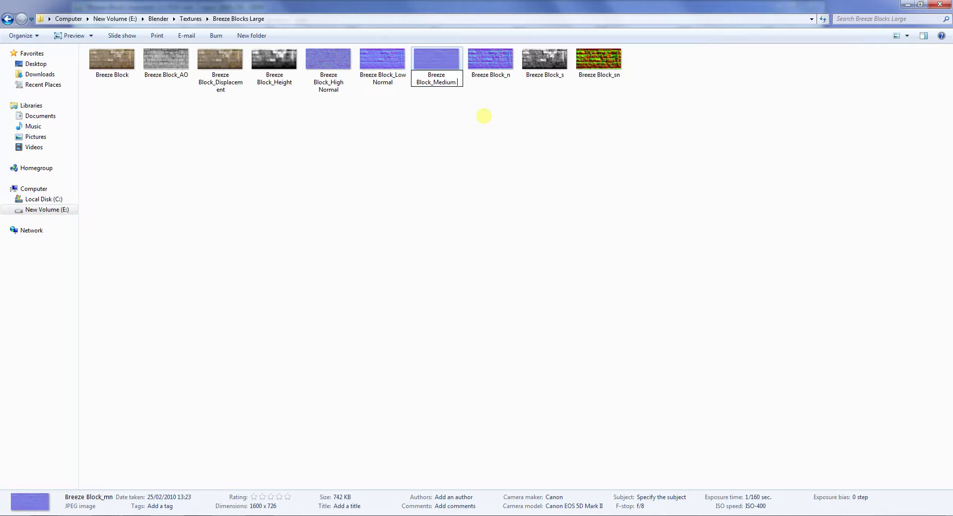
text(Normal)
key(Return)
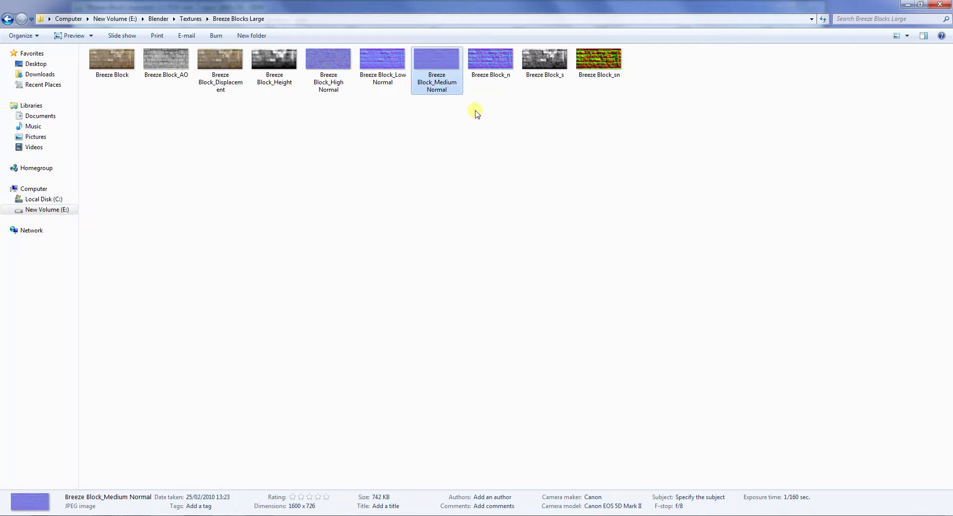
Rename Breeze Block_n to Breeze Block_Normal.
click(497, 77)
right_click(497, 78)
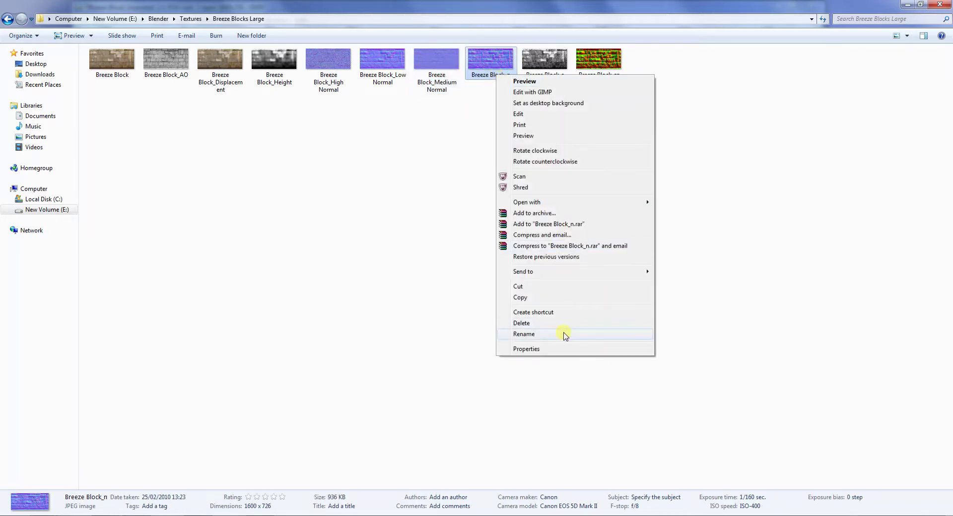
click(556, 337)
key(End)
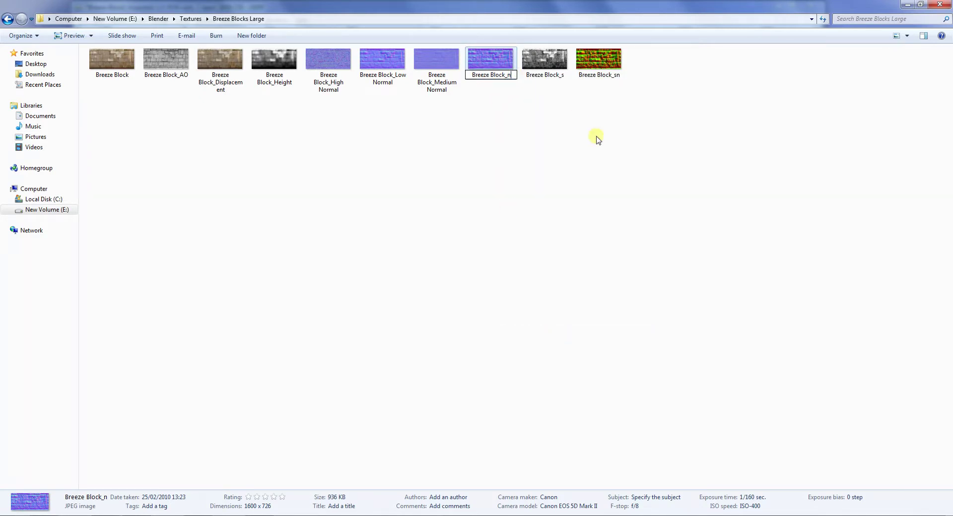
text(ormal)
key(Return)
Rename Breeze Block_s to Breeze Block_Specular.
click(560, 68)
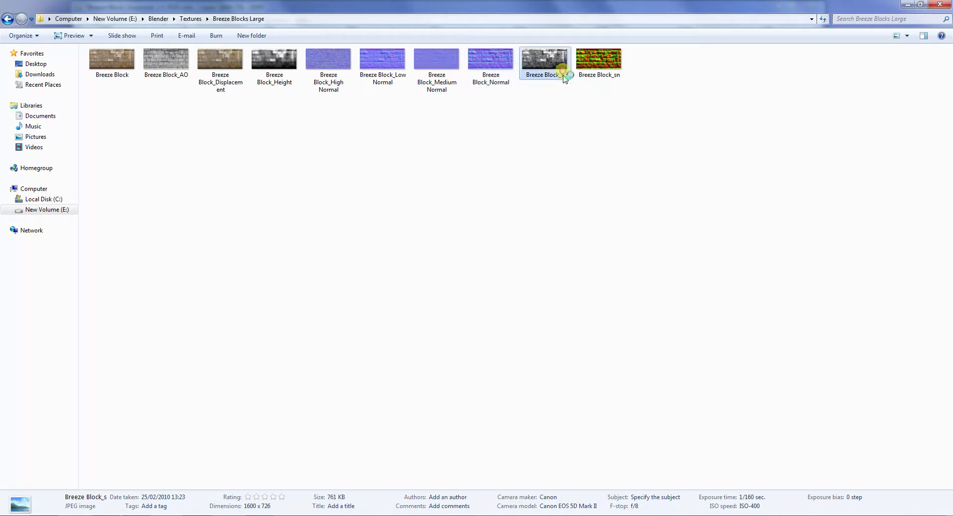
right_click(561, 70)
click(591, 331)
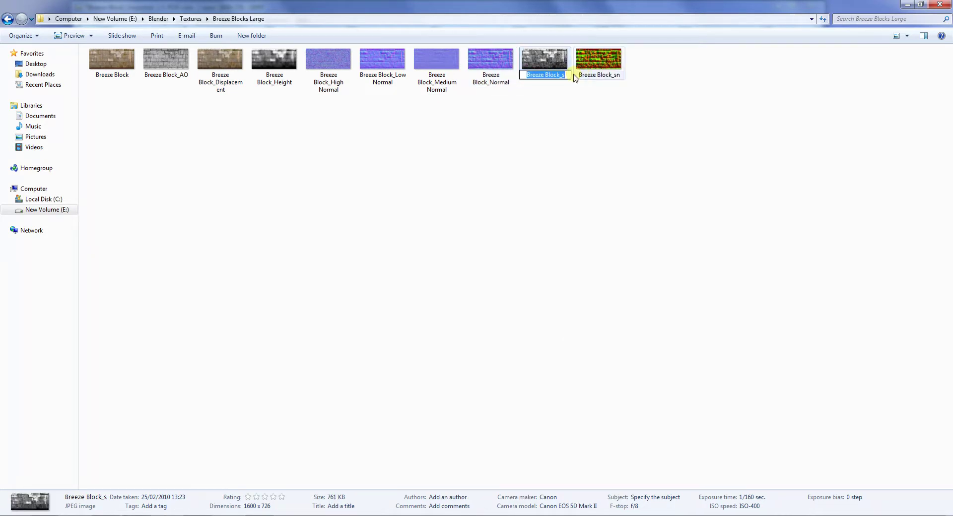
key(End)
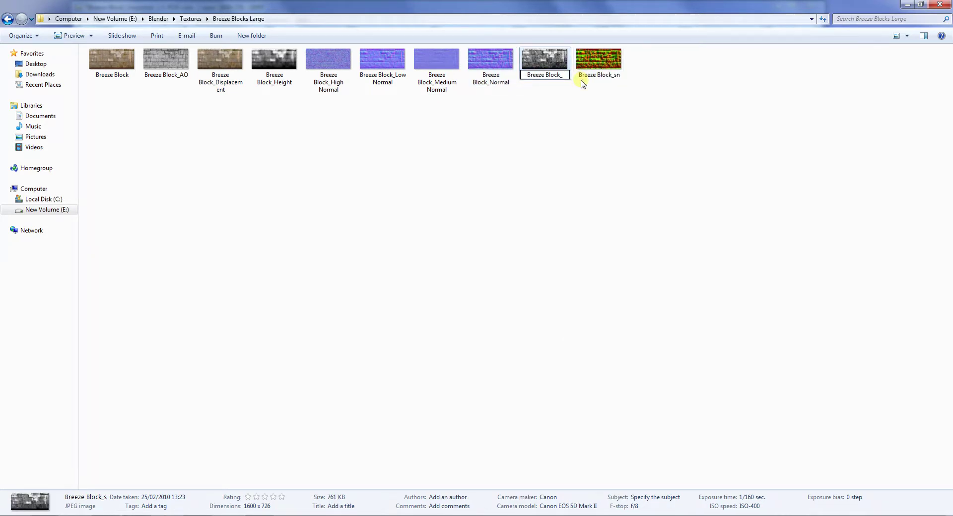
text(Specul)
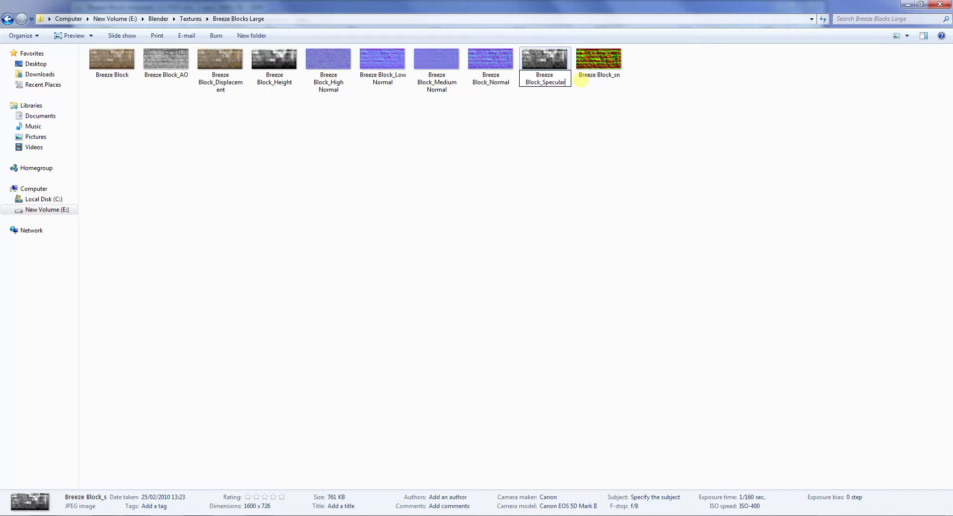
text(ar)
key(Return)
Rename Breeze Block_sn to Breeze Block_Super Normal.
right_click(564, 74)
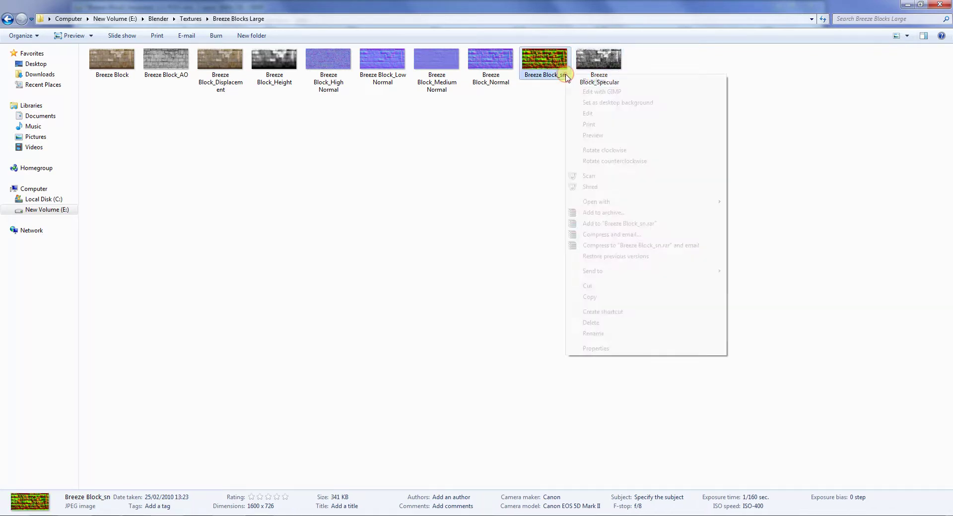
click(594, 334)
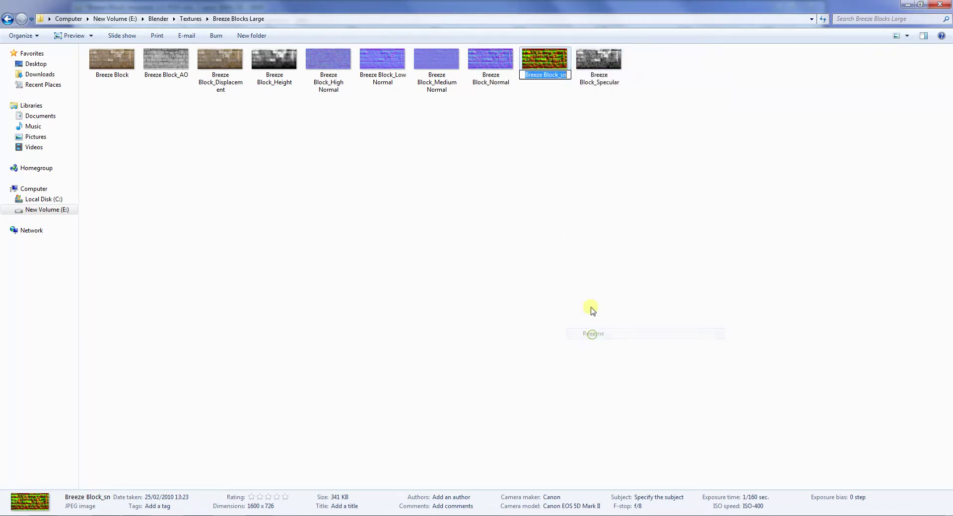
click(568, 75)
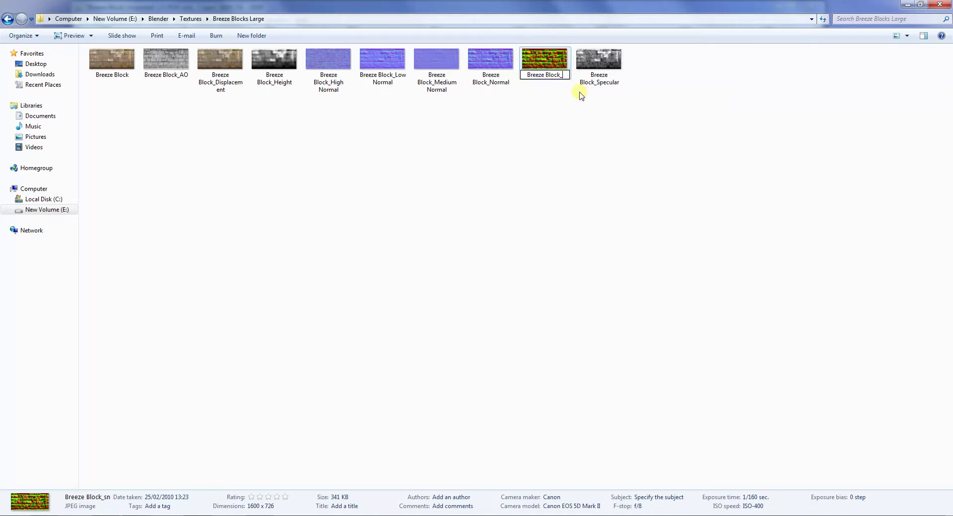
text(Super N)
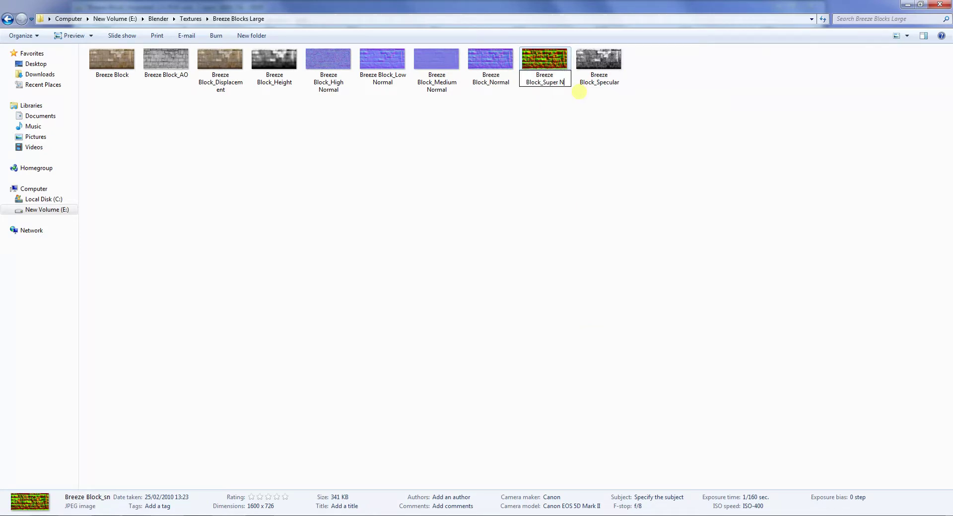
text(ormal)
key(Return)
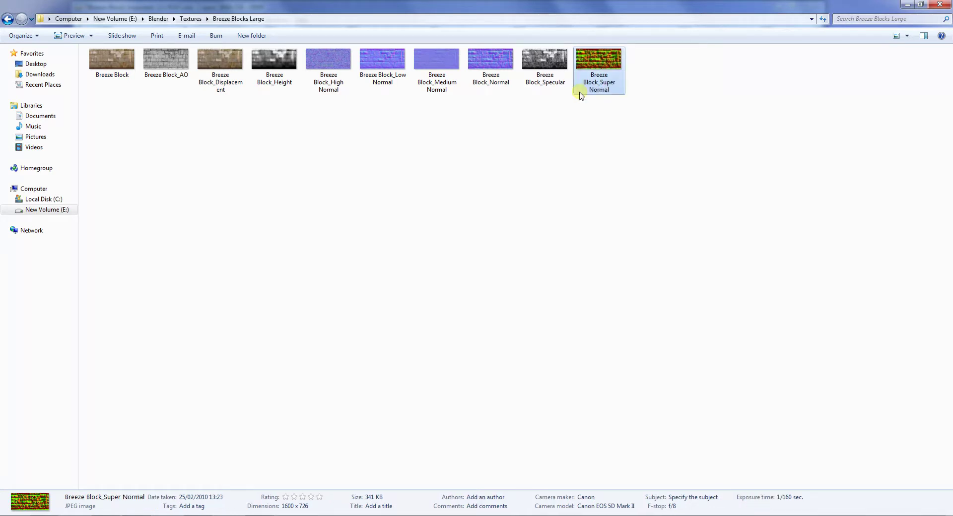
click(509, 146)
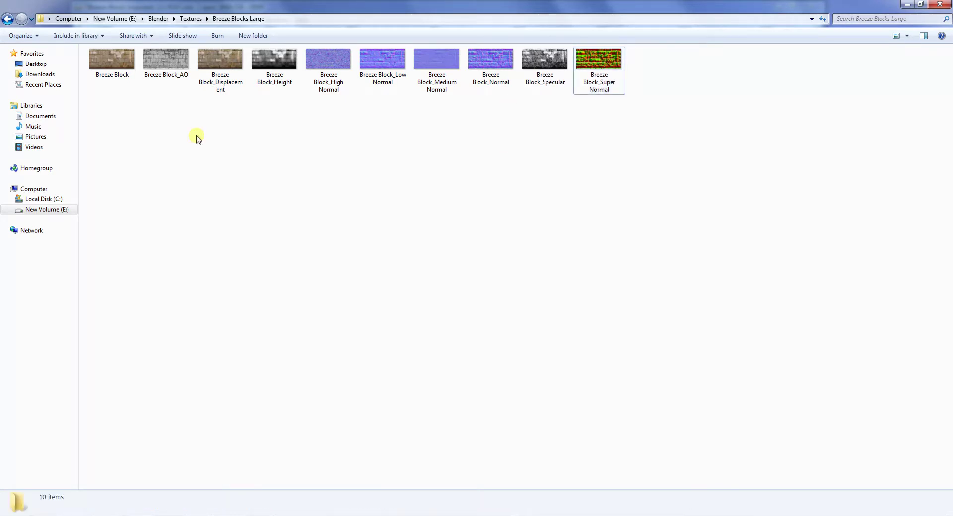
Rename the base Breeze Block image to Breeze Block_Original.
right_click(127, 70)
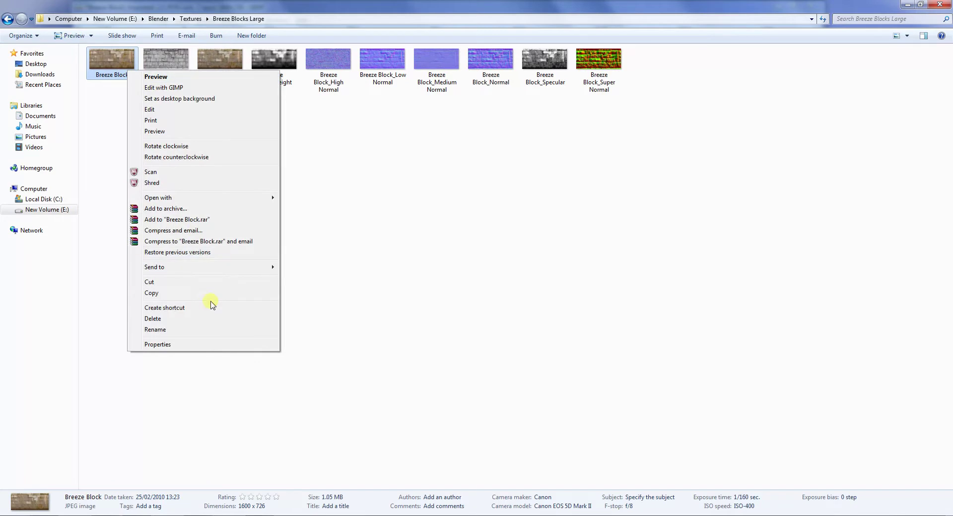
click(206, 334)
key(End)
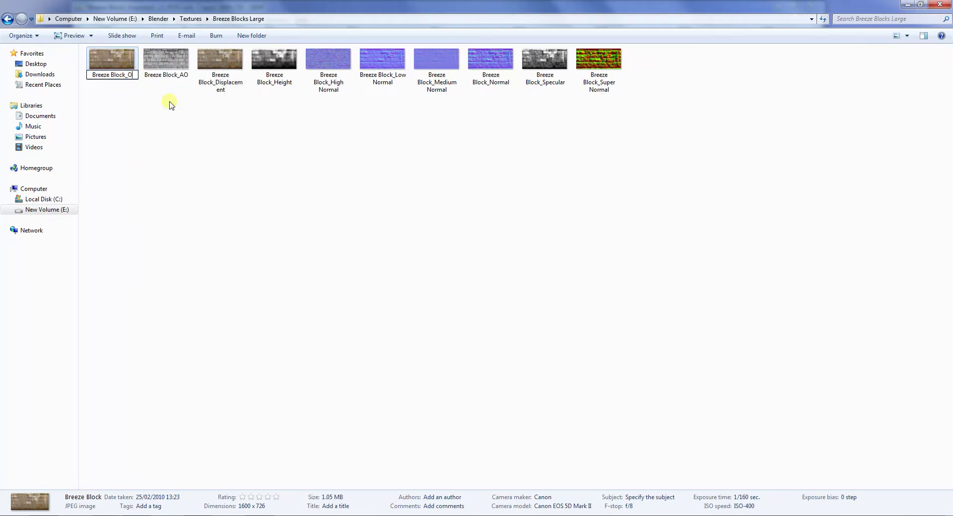
text(_Original)
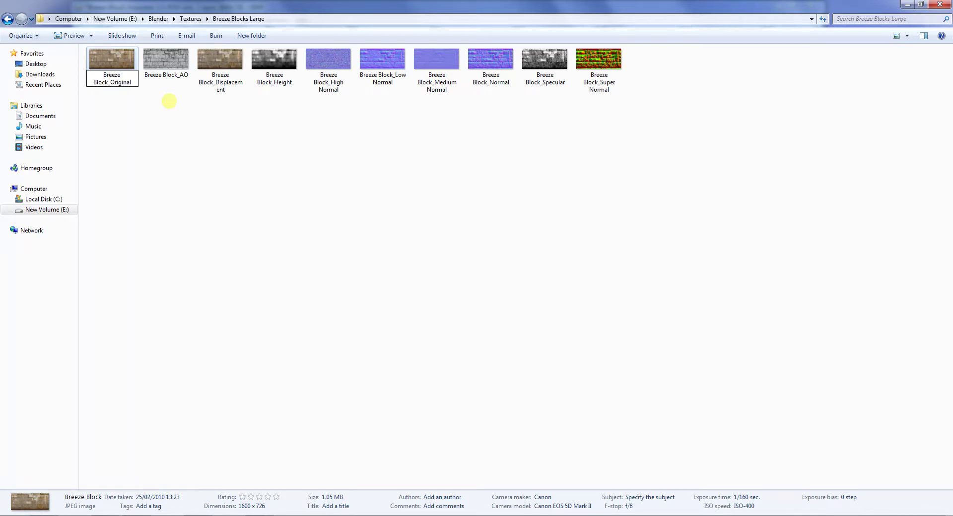
key(Return)
click(166, 194)
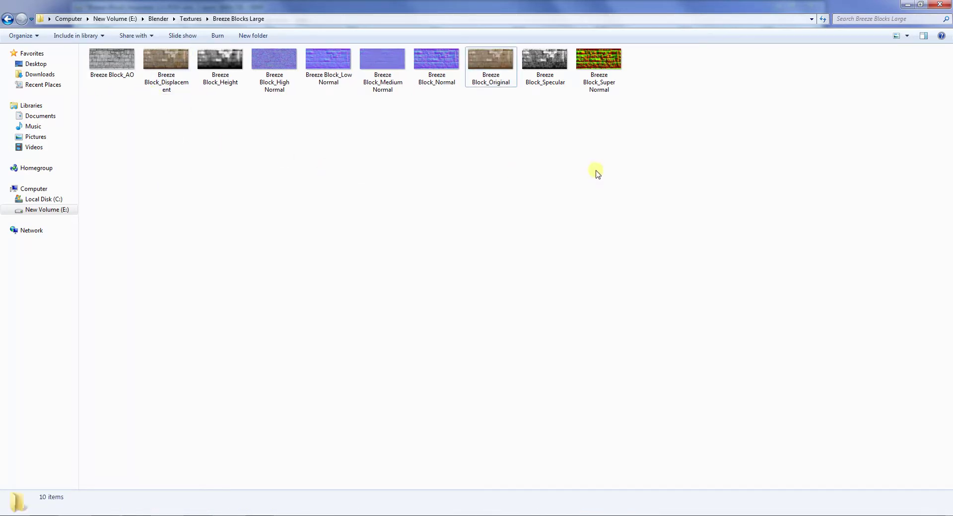
Sort the folder's files by date in ascending order.
right_click(518, 132)
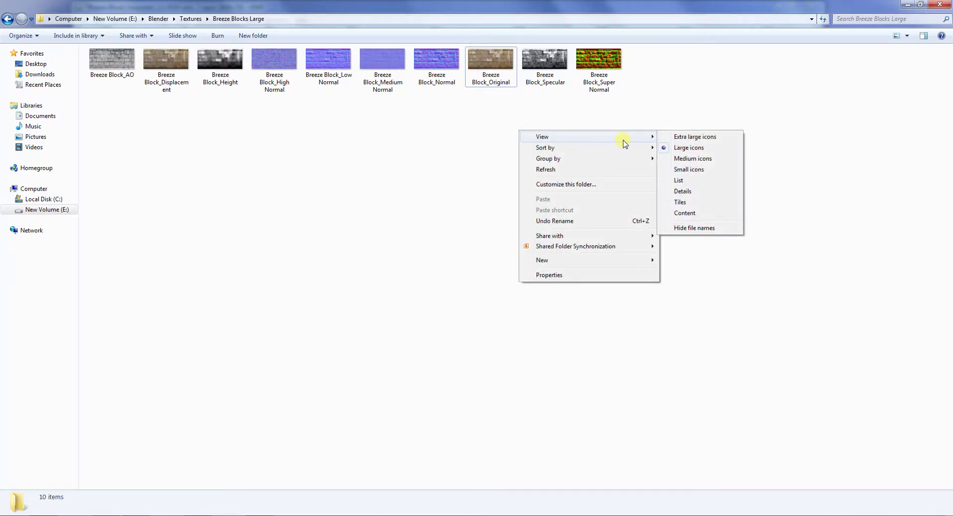
mouse_move(648, 151)
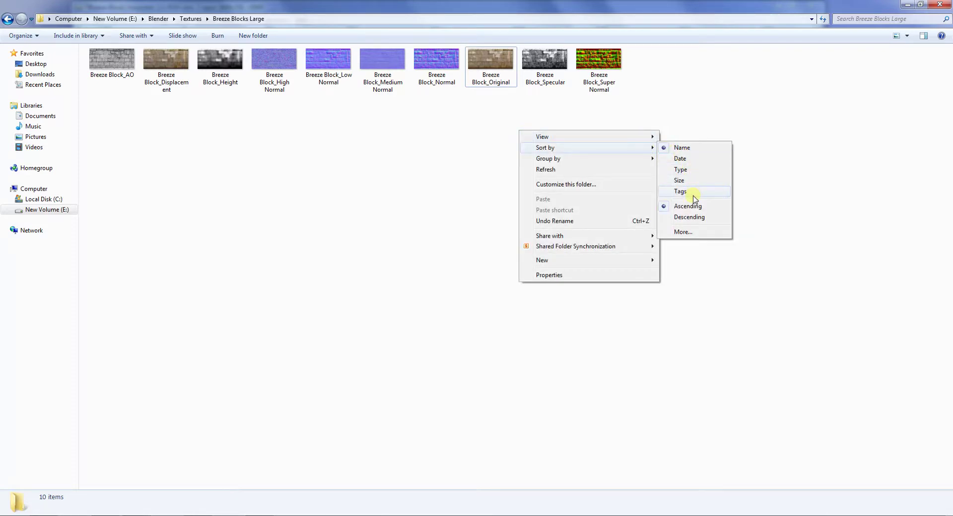
click(695, 160)
right_click(613, 154)
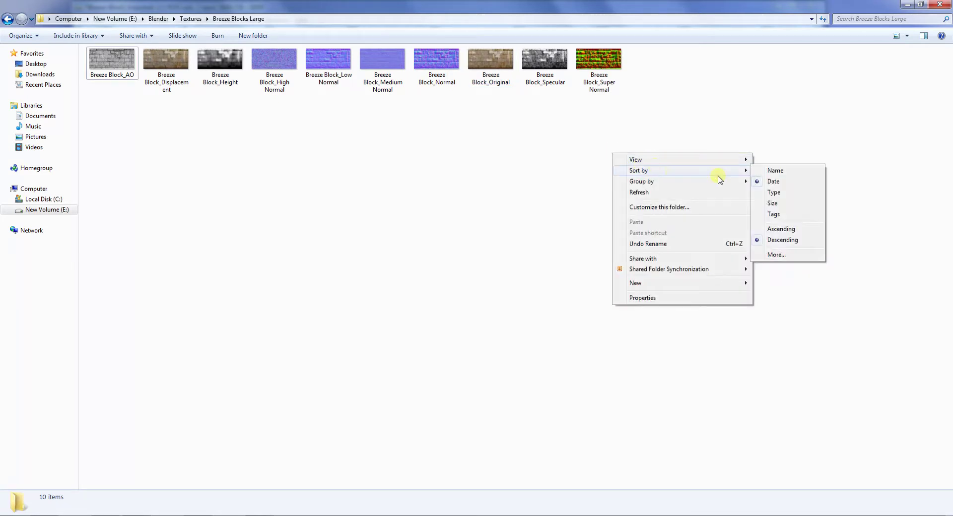
click(786, 231)
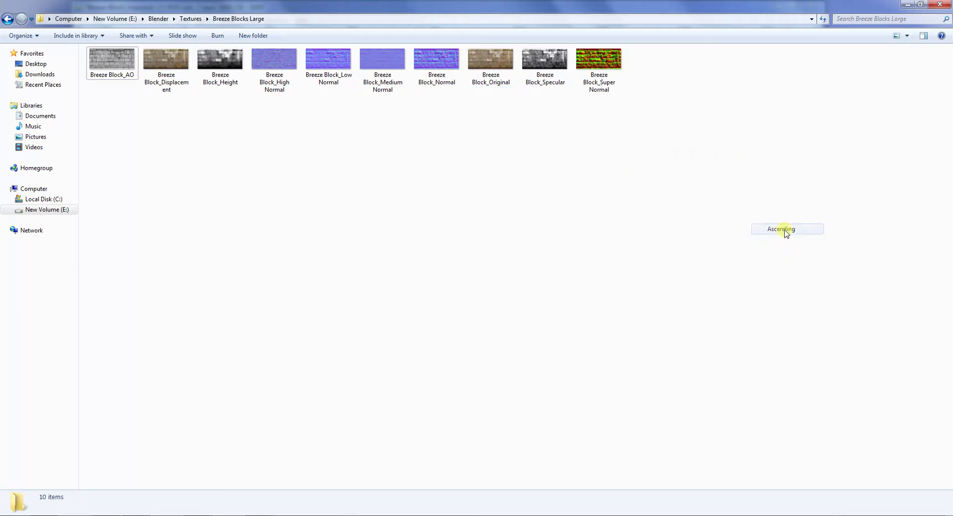
Switch the file sort to name, then back to date, and revisit the Sort by options.
right_click(452, 148)
mouse_move(507, 167)
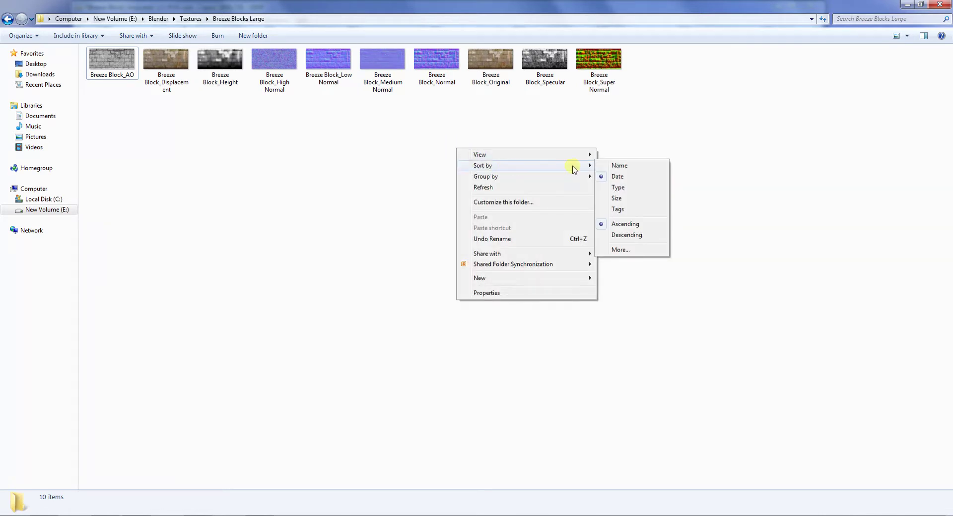
click(625, 169)
right_click(587, 163)
mouse_move(635, 183)
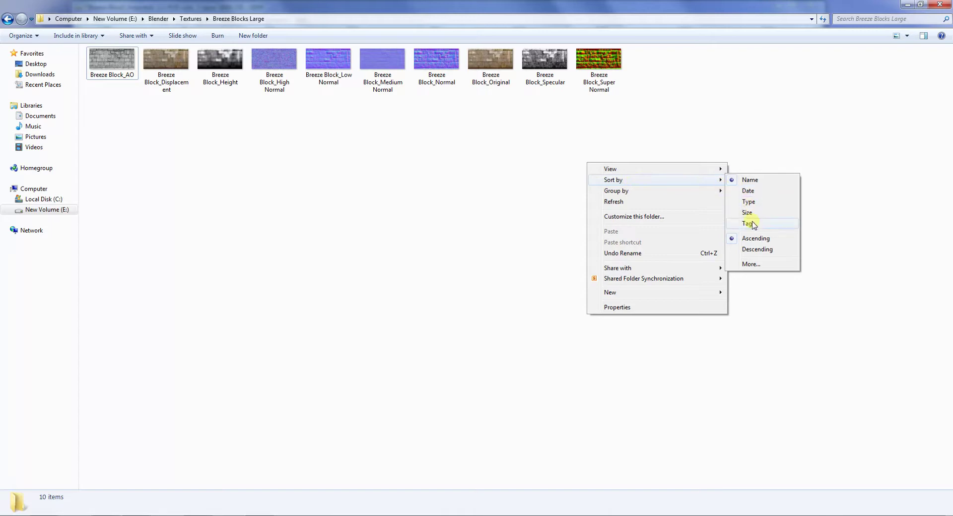
click(749, 192)
right_click(712, 198)
mouse_move(745, 208)
mouse_move(793, 216)
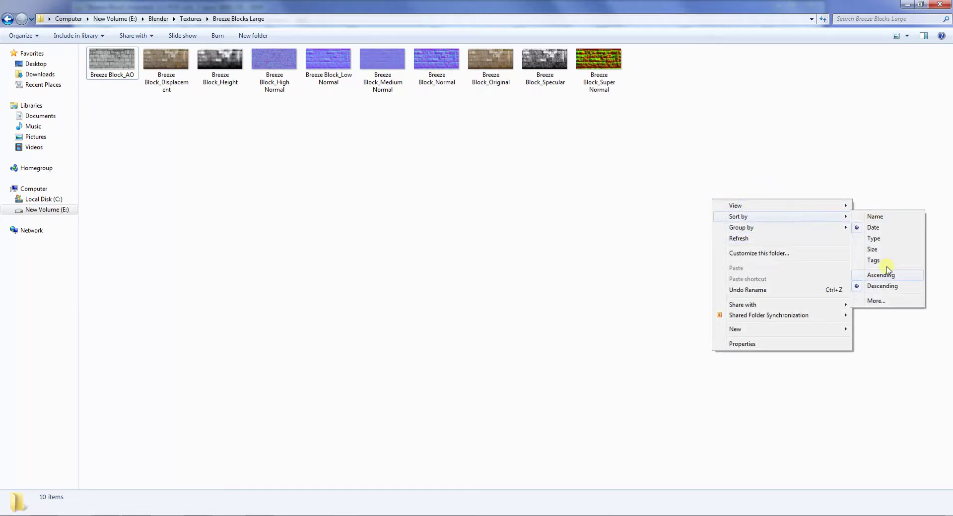
Tick Date received in the Sort by > More... details list and confirm.
click(875, 300)
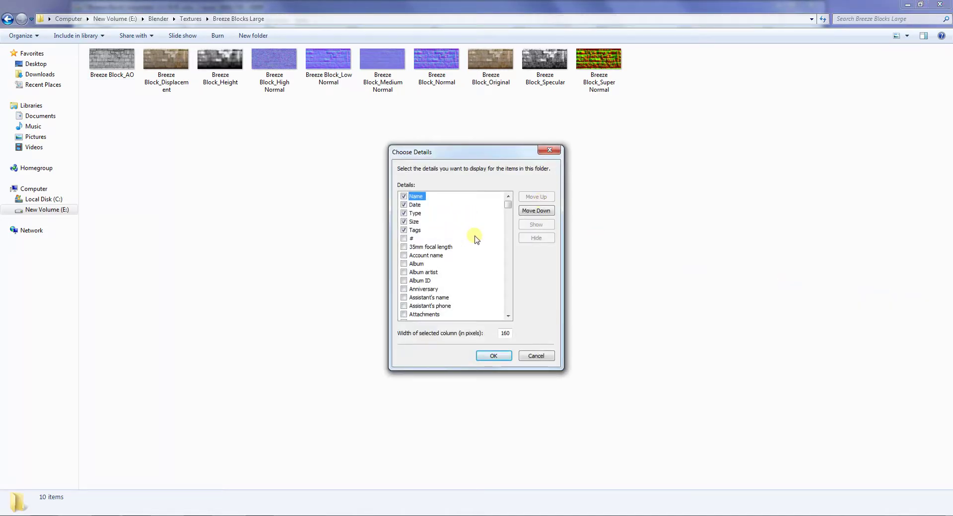
scroll(475, 240, down, 20)
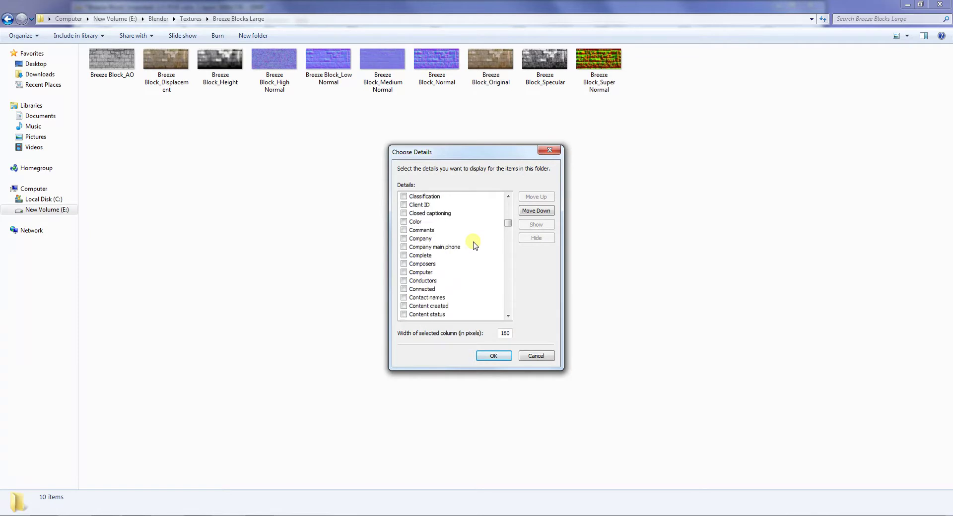
scroll(476, 248, down, 6)
scroll(476, 249, up, 15)
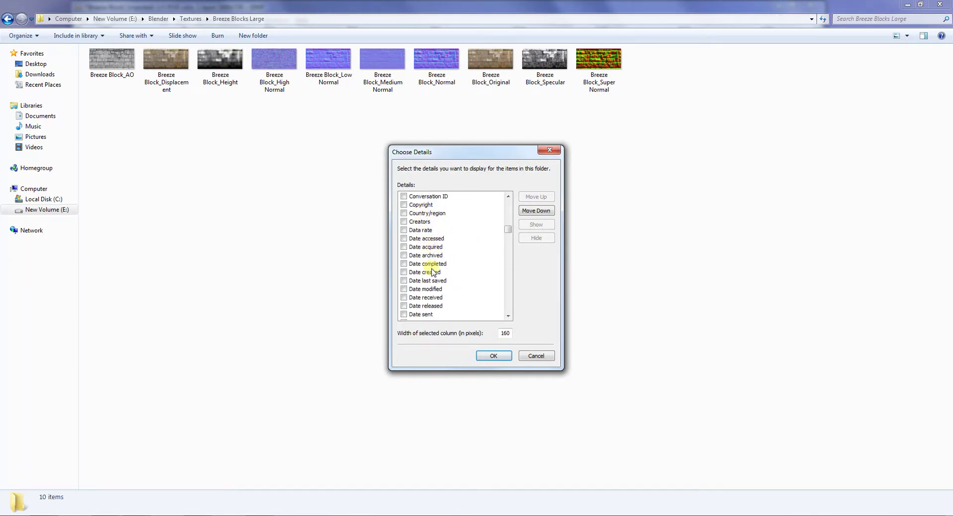
scroll(471, 288, down, 3)
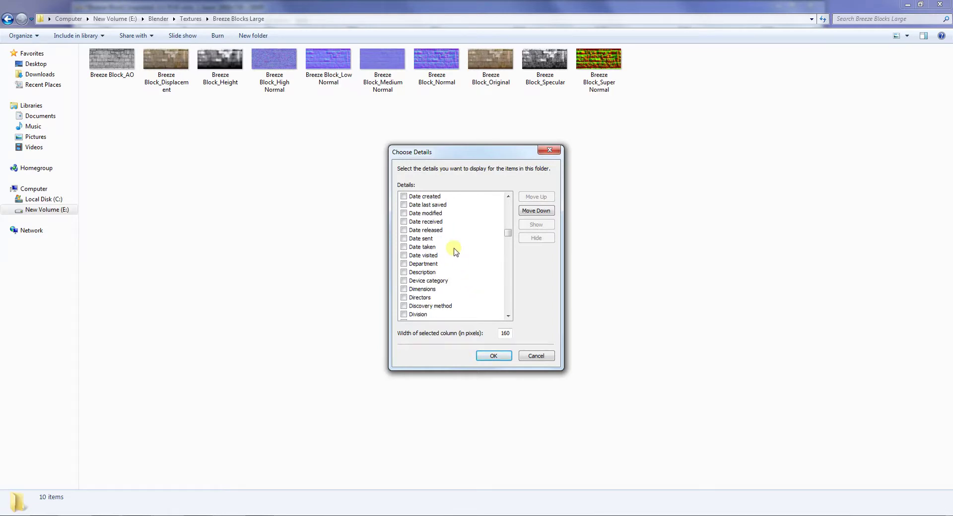
scroll(491, 262, down, 8)
scroll(489, 260, down, 15)
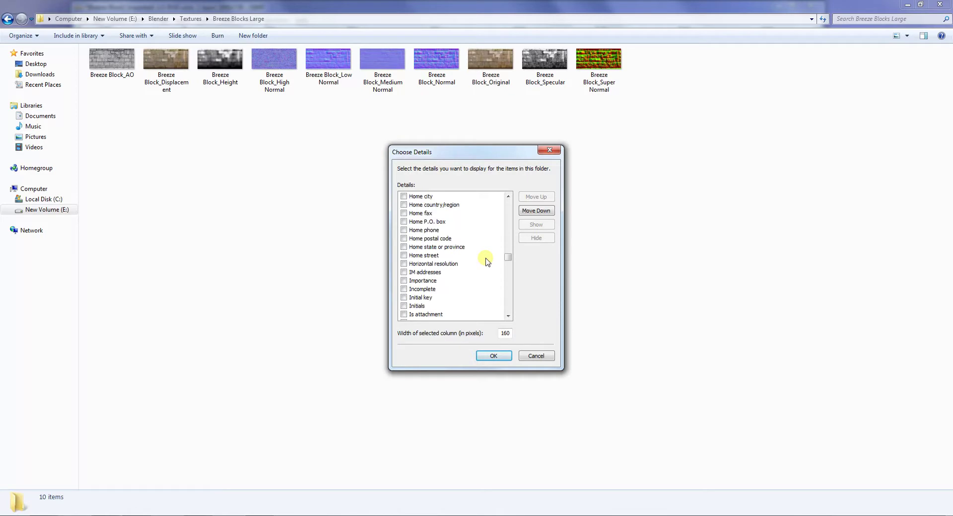
scroll(484, 271, down, 15)
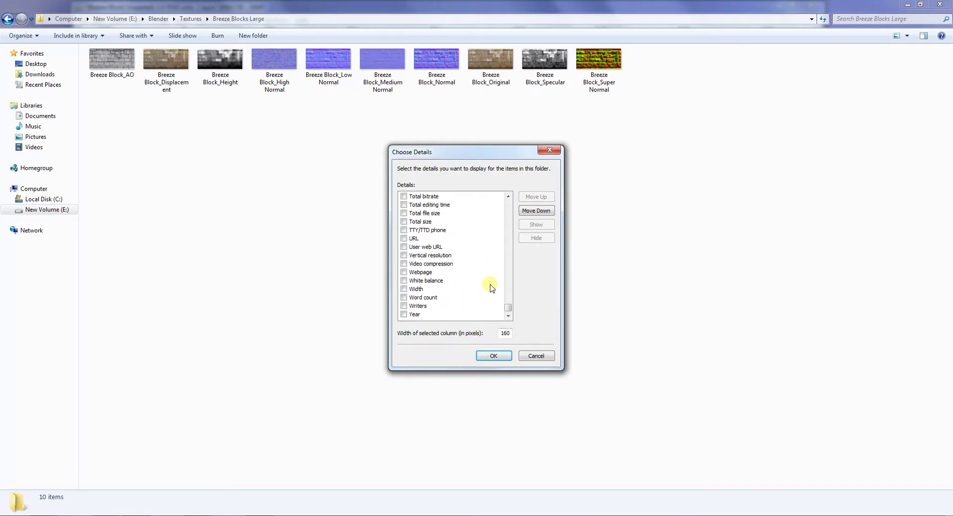
click(493, 356)
Sort the folder by date received, then by name.
right_click(561, 182)
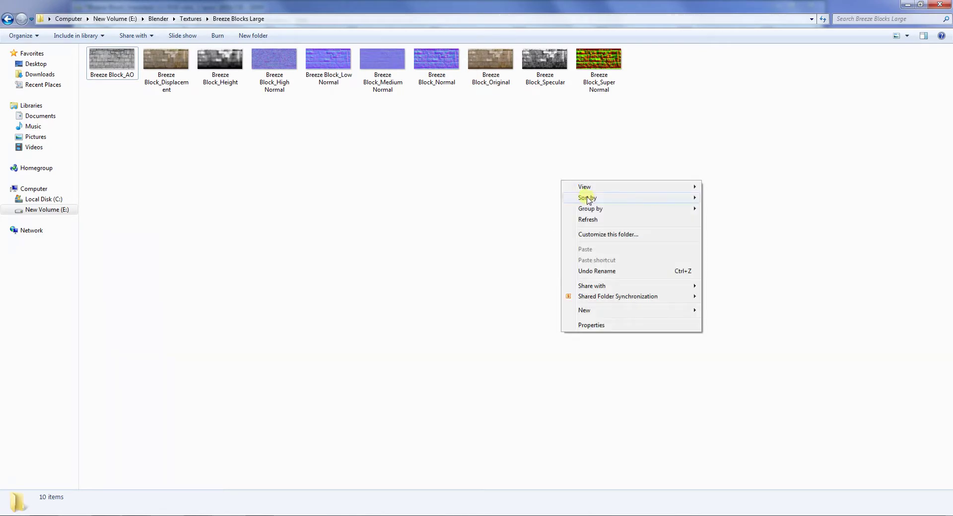
mouse_move(641, 197)
click(747, 257)
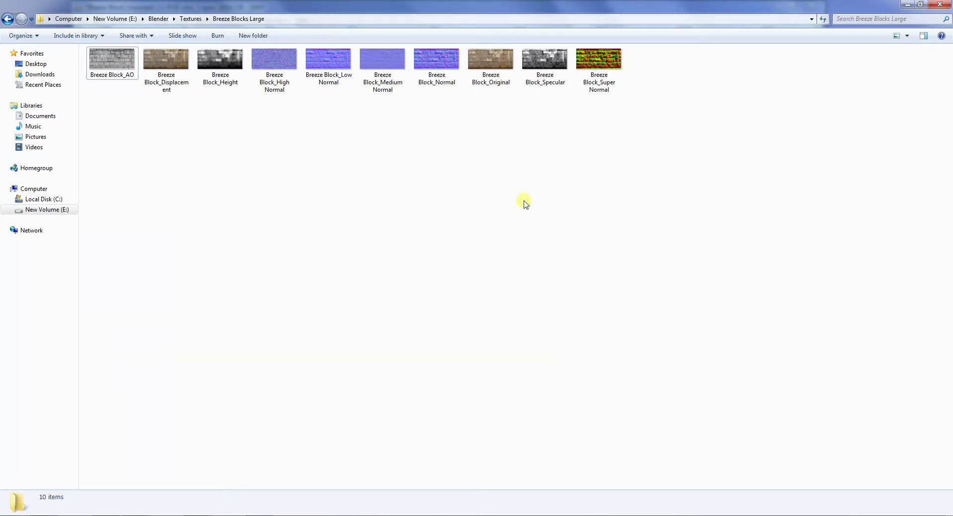
right_click(497, 165)
mouse_move(546, 186)
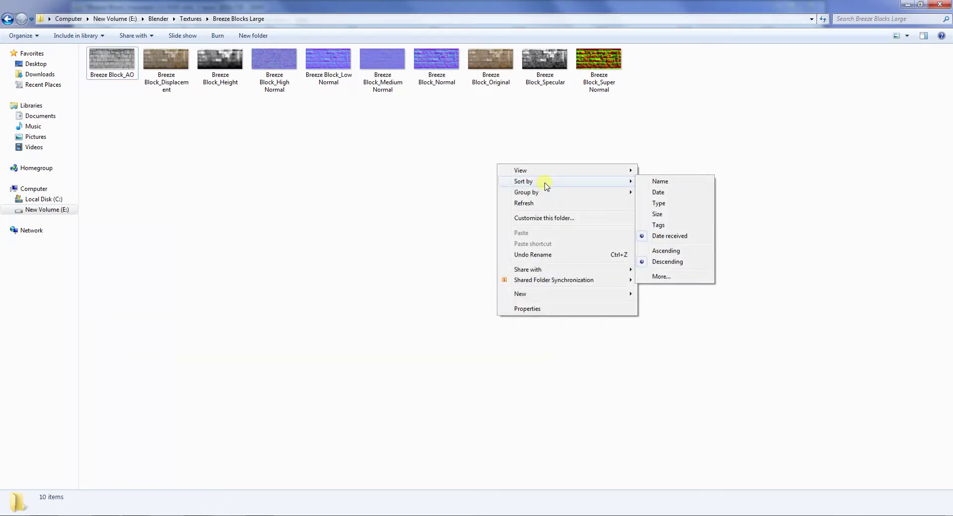
click(675, 235)
right_click(576, 185)
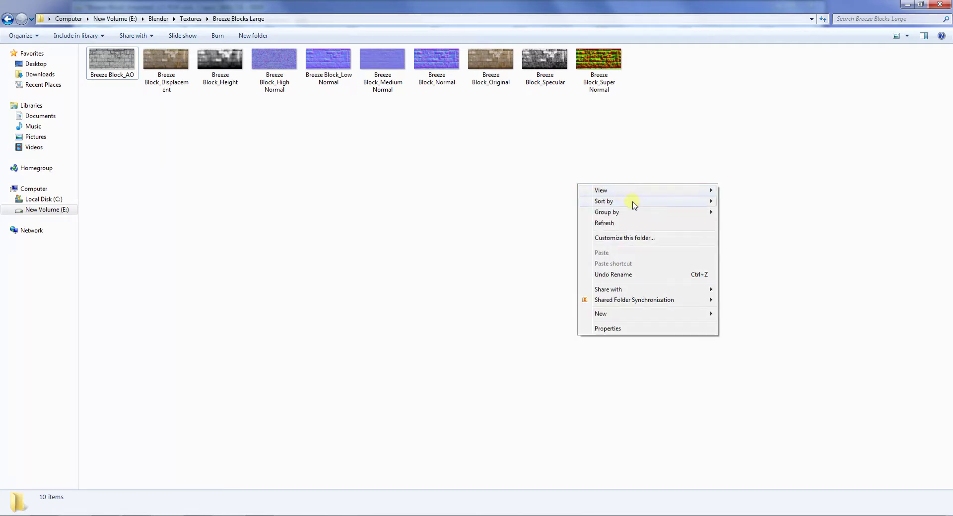
click(738, 202)
click(245, 166)
drag(494, 69, 95, 71)
click(507, 172)
right_click(453, 141)
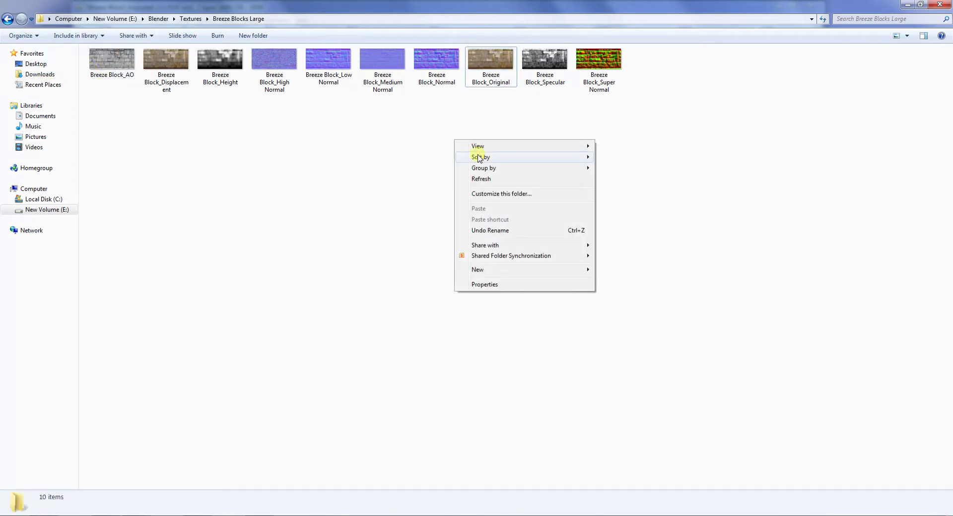
mouse_move(482, 158)
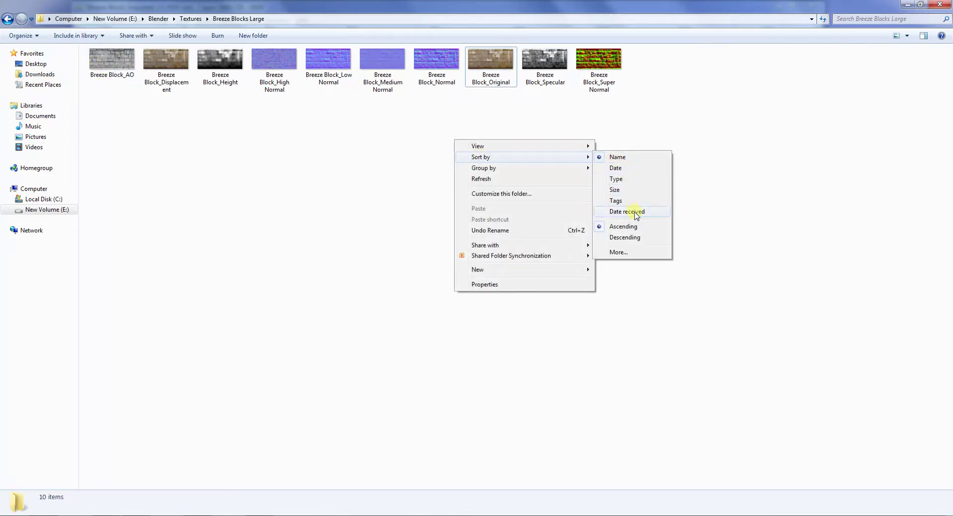
Rename Breeze Block_Original to plain Breeze Block by deleting '_Original'.
click(506, 84)
right_click(508, 87)
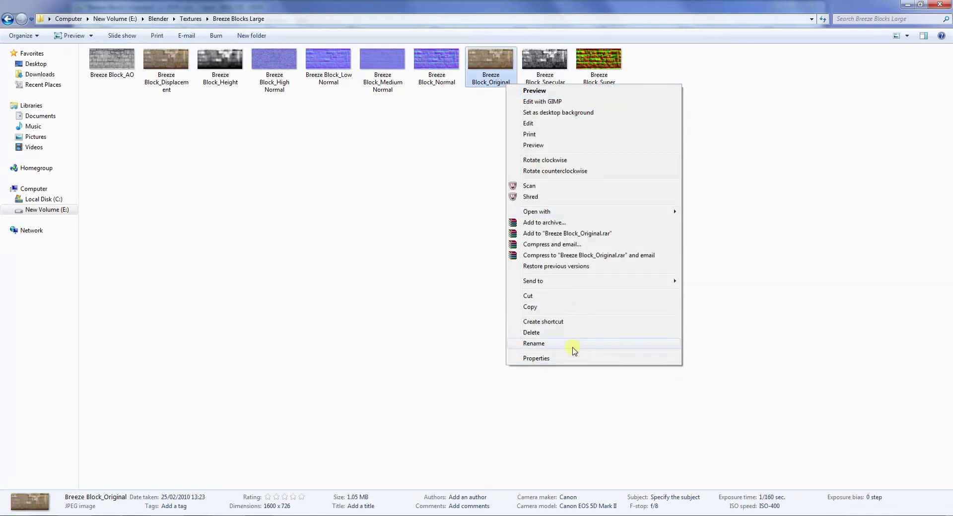
click(571, 343)
drag(511, 83, 490, 84)
key(BackSpace)
key(Return)
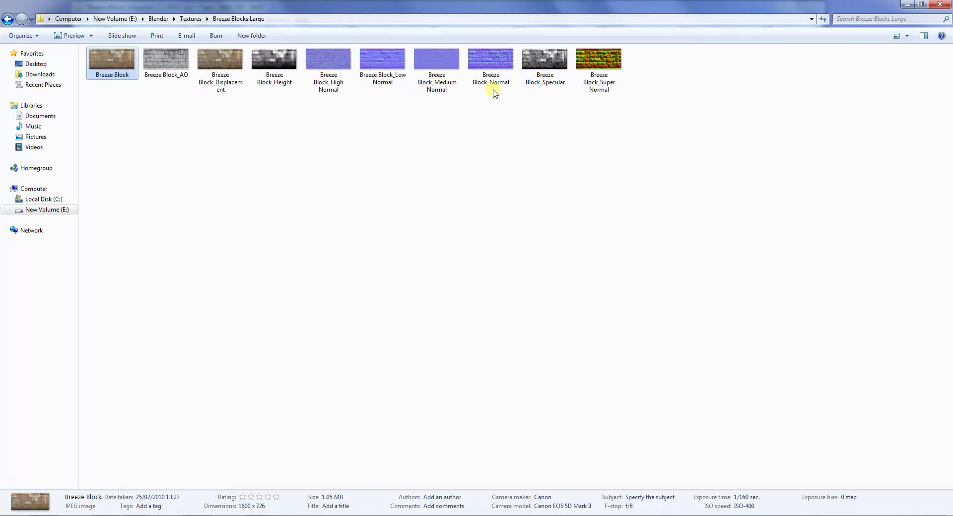
click(447, 172)
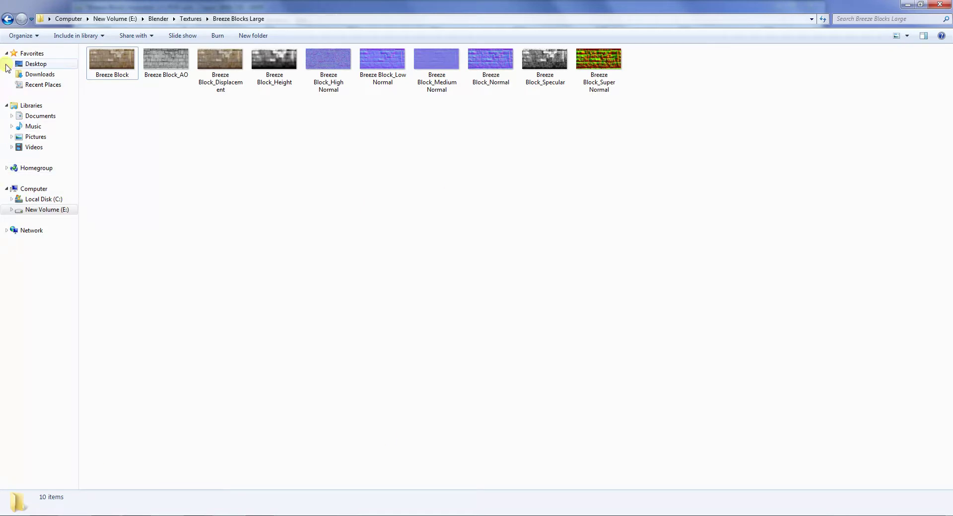
Return to Textures and shorten the Breeze Blocks Large folder name to Breeze Block.
click(7, 18)
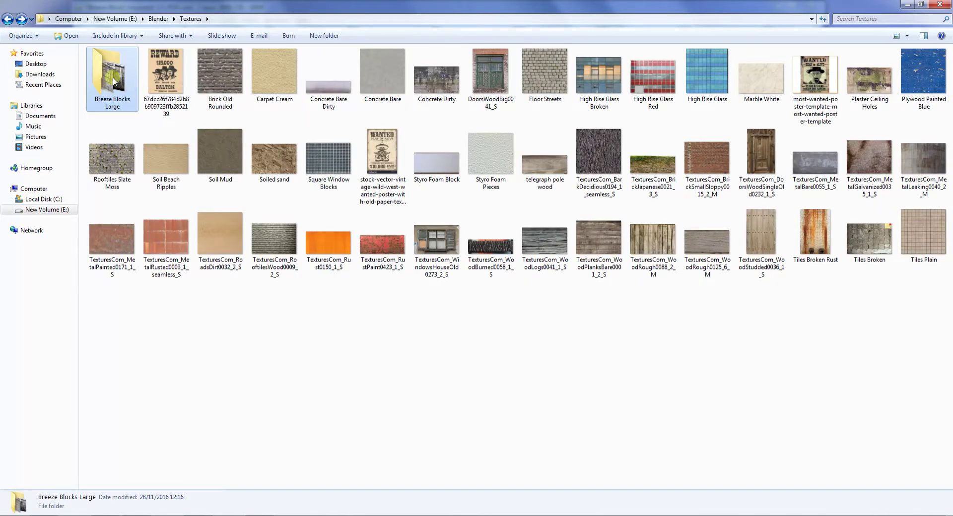
right_click(120, 102)
click(164, 360)
click(121, 103)
key(BackSpace)
key(BackSpace)
key(BackSpace)
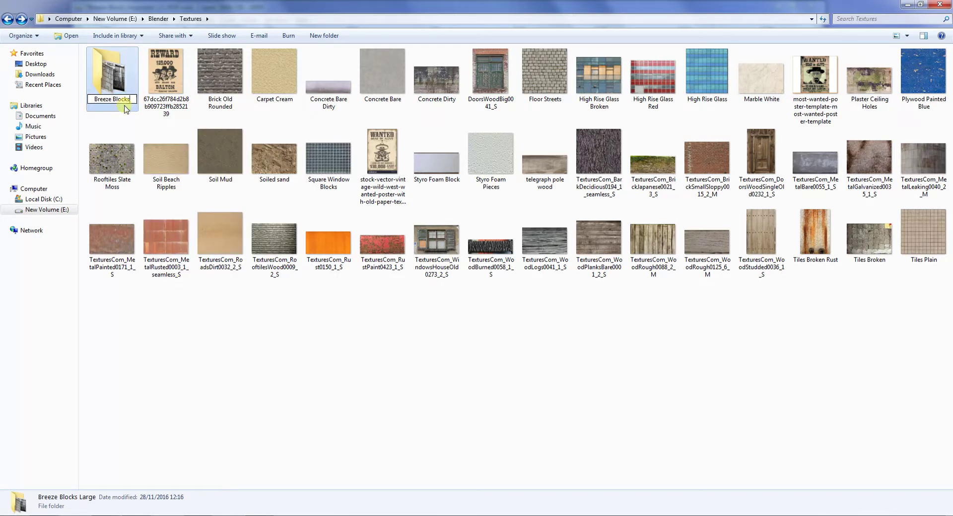
key(Return)
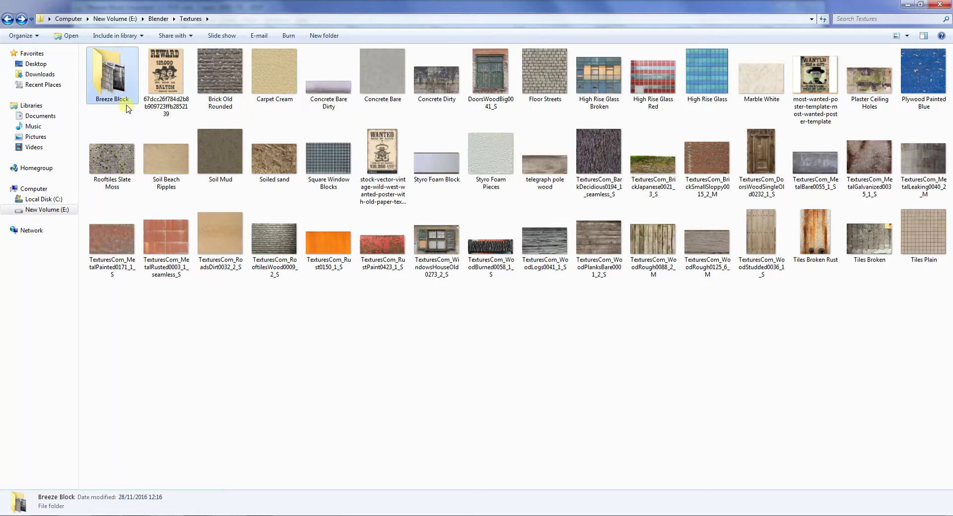
click(288, 396)
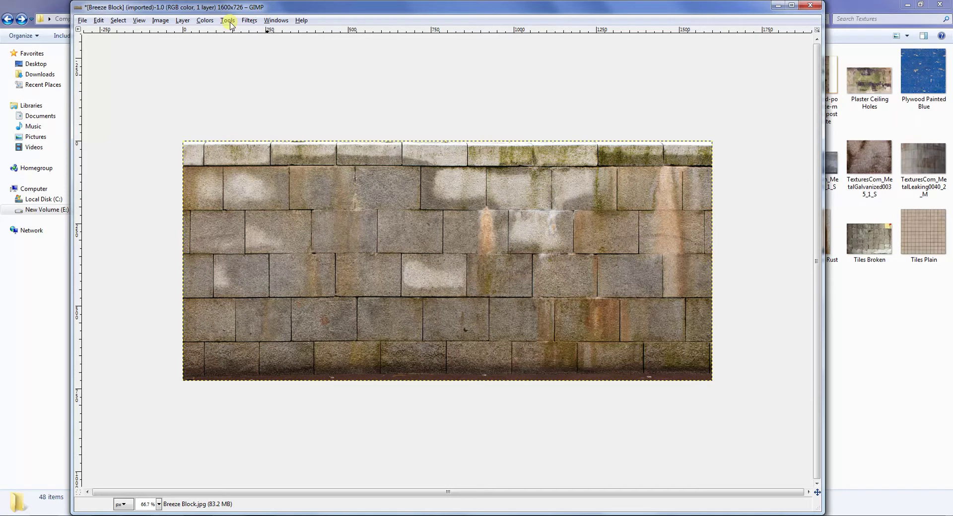
Launch Filters > Map > InsaneBump on the Breeze Block photo, then close its settings window.
click(249, 20)
mouse_move(283, 175)
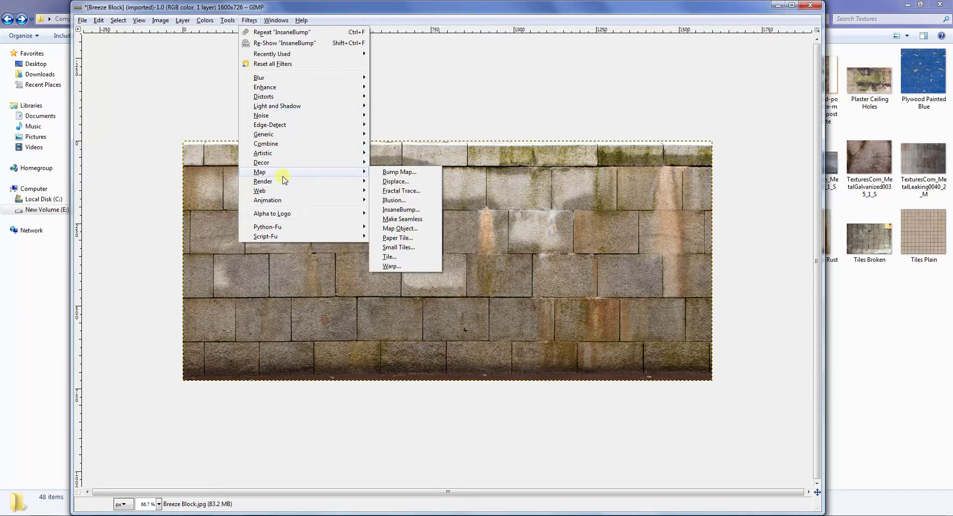
click(422, 219)
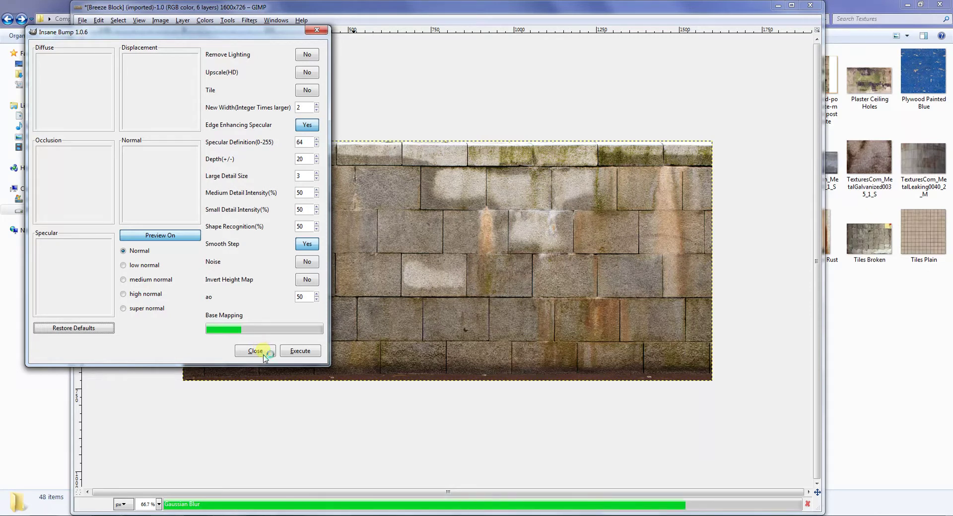
click(263, 351)
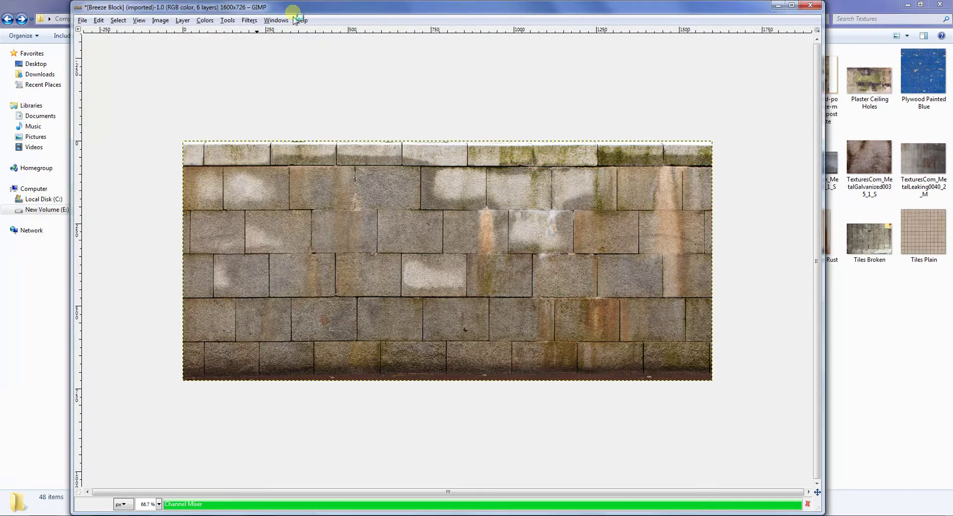
Browse the File, Edit, Select, View and Image menus while InsaneBump finishes.
click(83, 21)
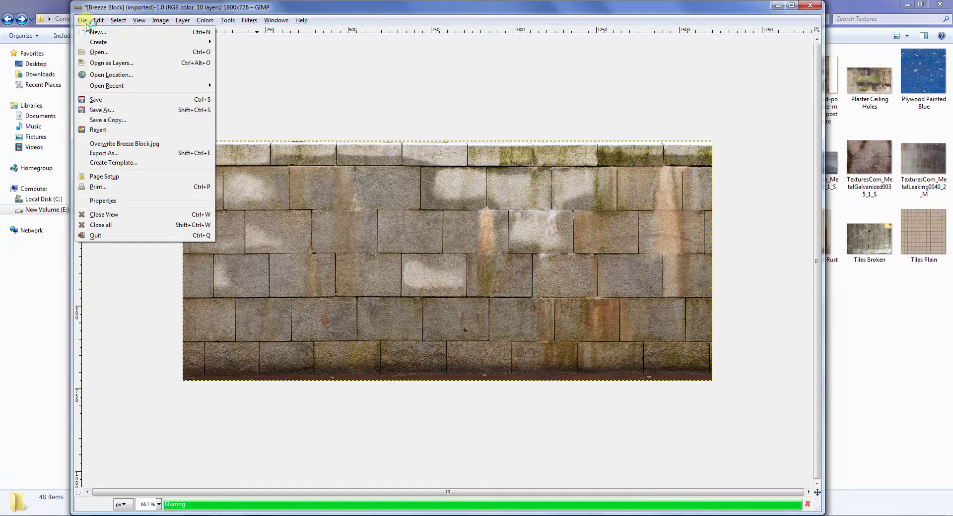
click(99, 21)
click(102, 22)
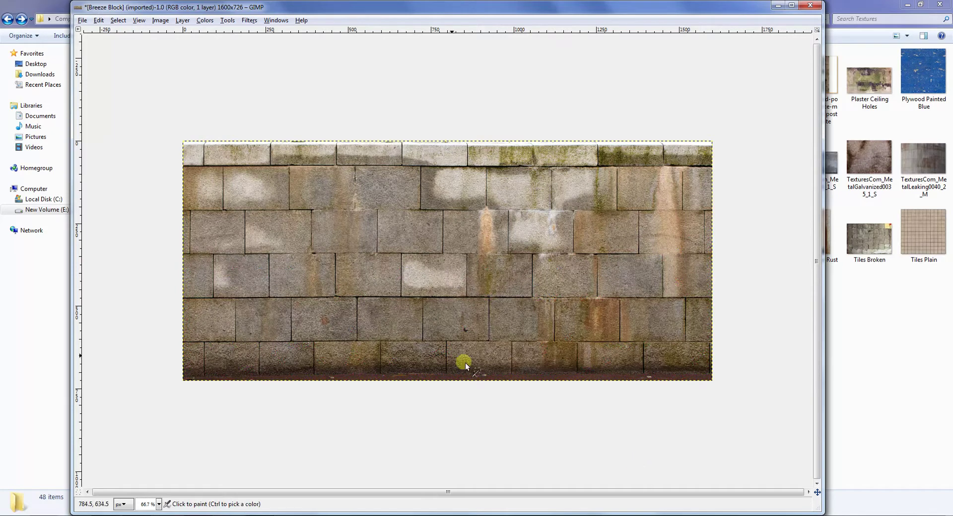
click(101, 21)
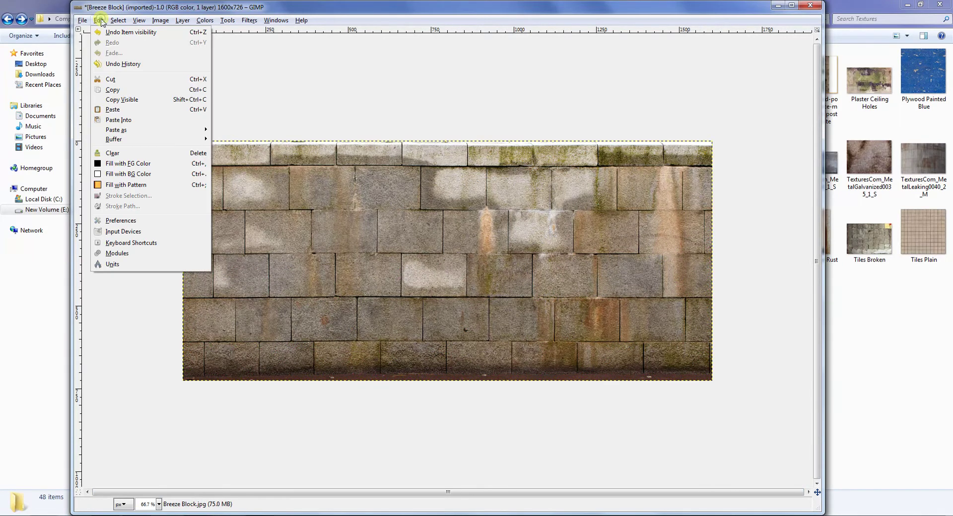
click(83, 22)
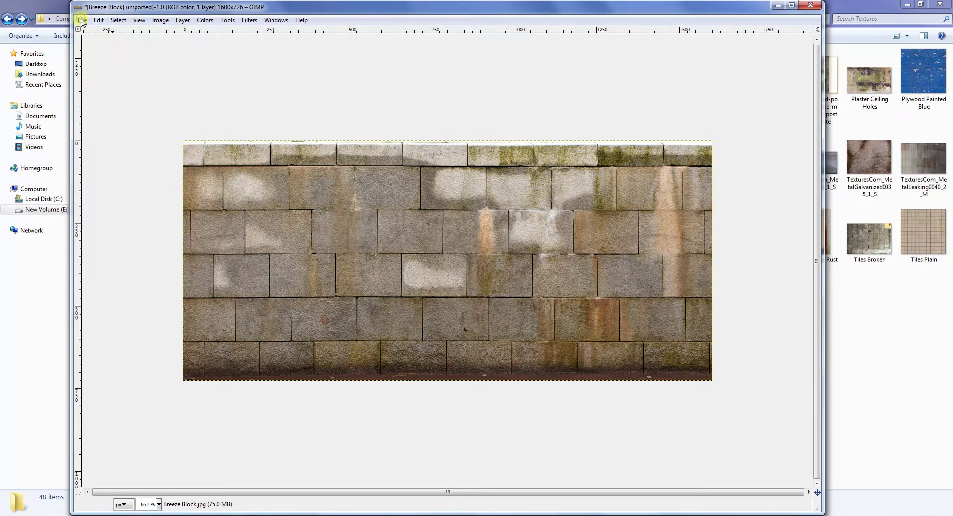
click(82, 22)
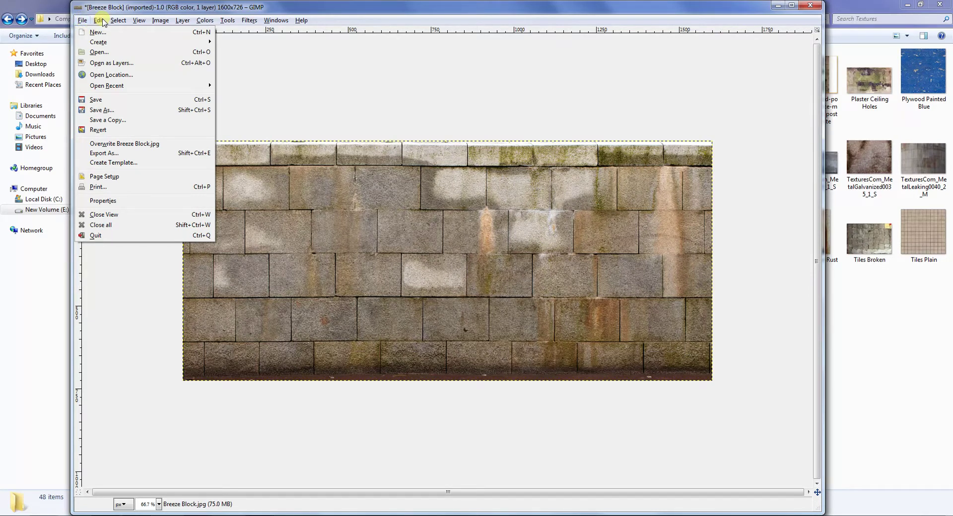
click(102, 21)
click(119, 21)
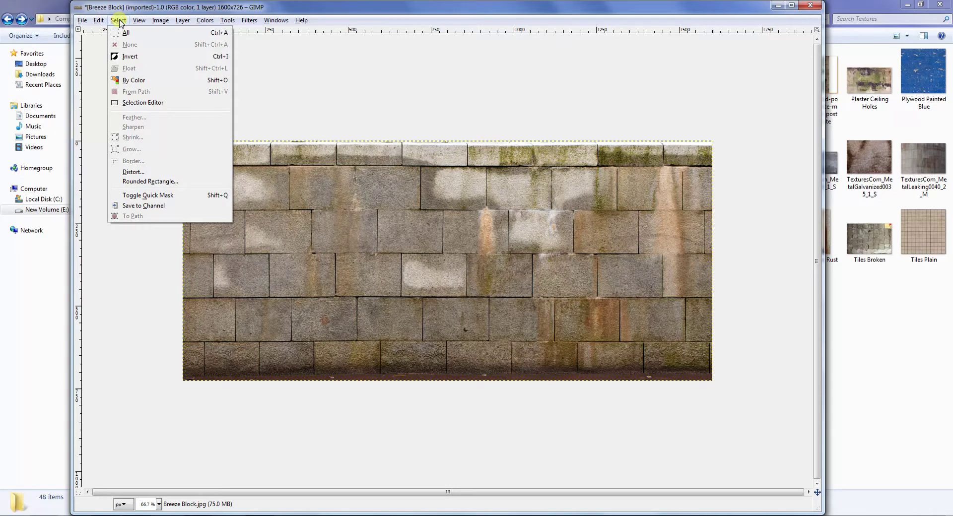
click(120, 21)
click(135, 21)
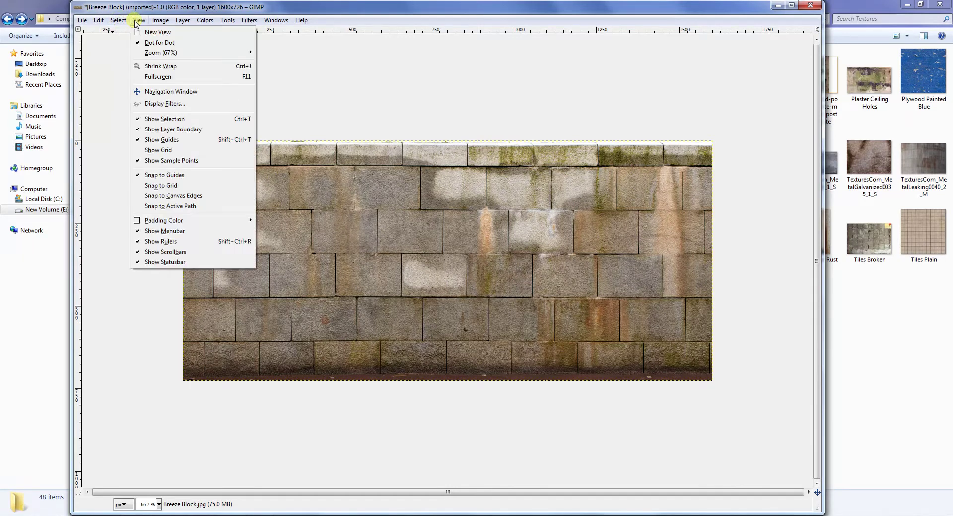
click(135, 21)
click(161, 21)
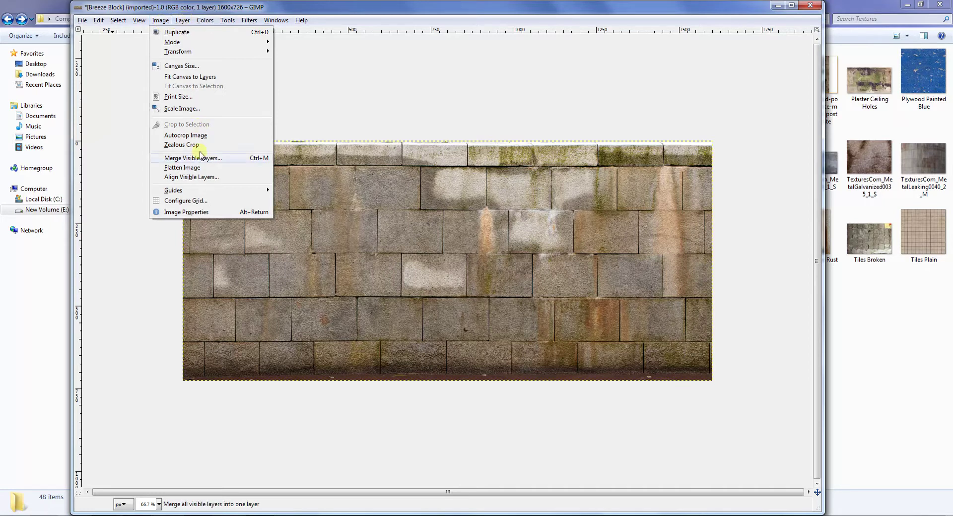
Review Image Properties' basic, colour profile and comment tabs, then close the dialog.
click(191, 212)
click(183, 149)
click(209, 150)
click(155, 150)
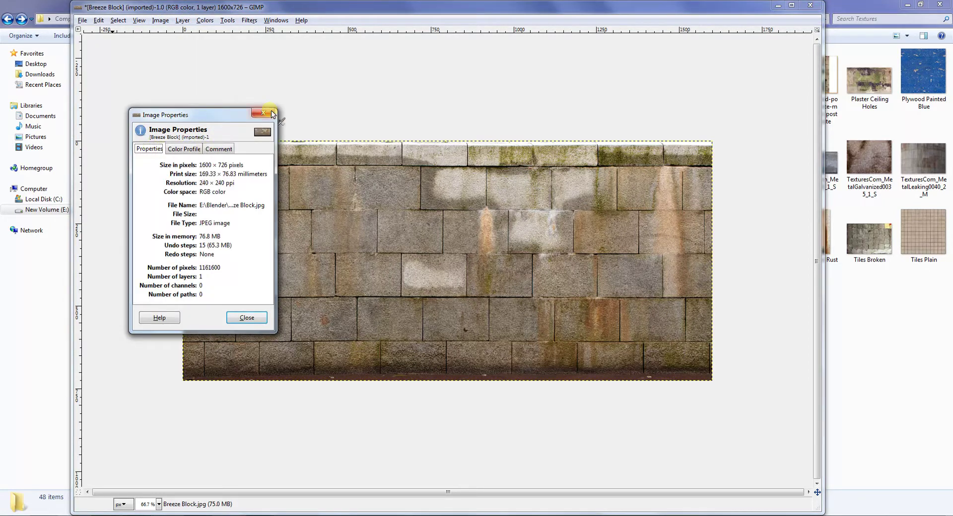
click(215, 149)
click(182, 151)
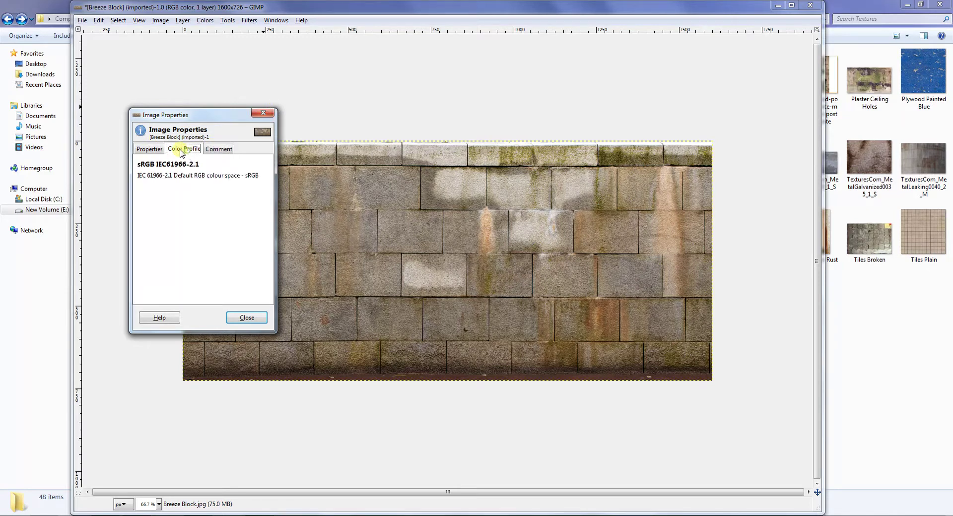
click(149, 151)
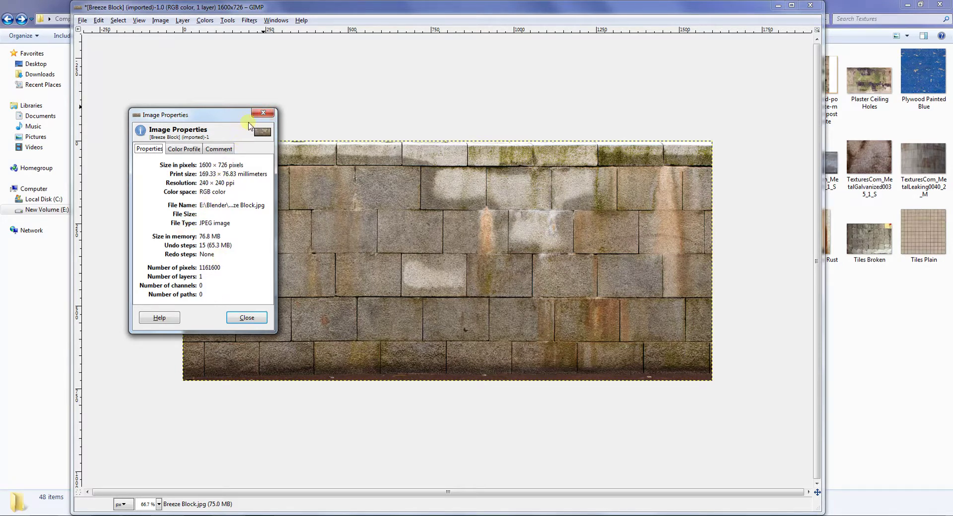
click(263, 114)
Look through the Windows and Help menus.
click(276, 21)
click(276, 20)
click(301, 21)
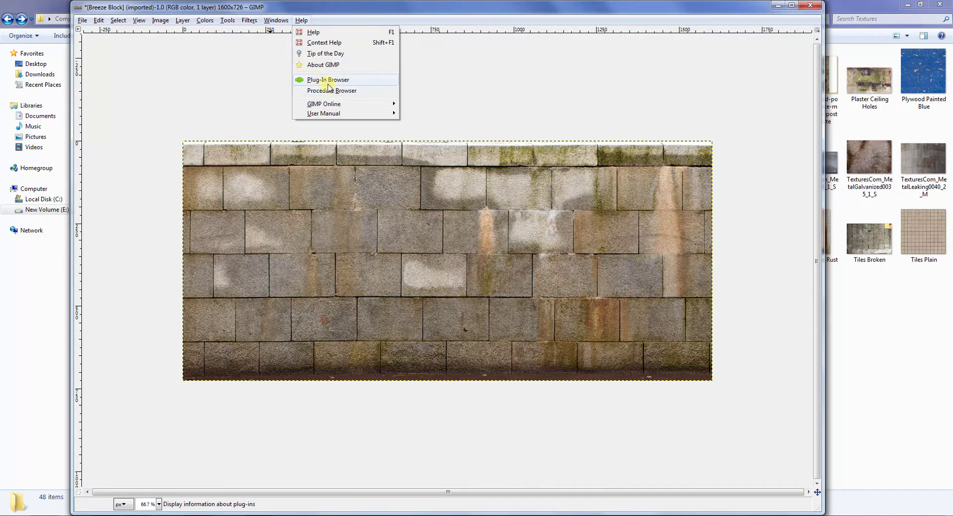
Launch Filters > Map > InsaneBump on Breeze Block again and close its settings window.
mouse_move(287, 21)
mouse_move(252, 24)
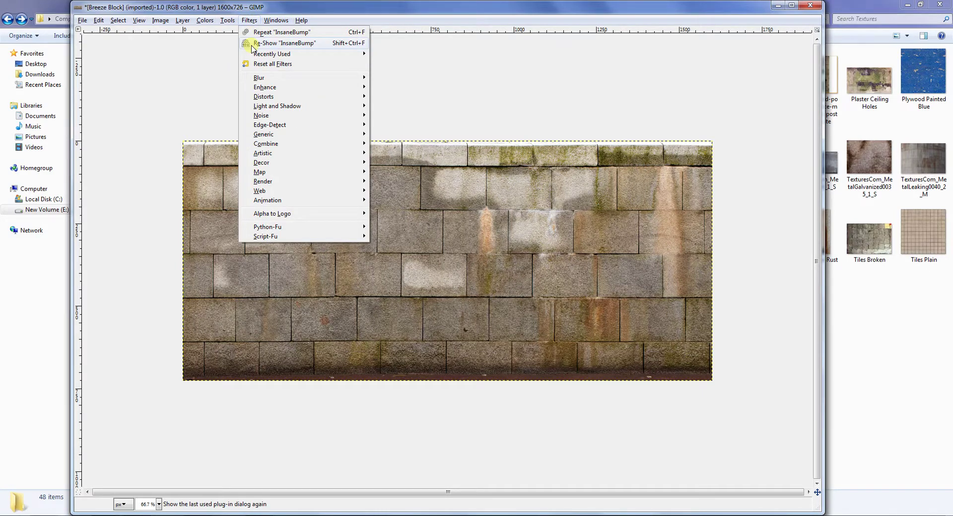
mouse_move(306, 181)
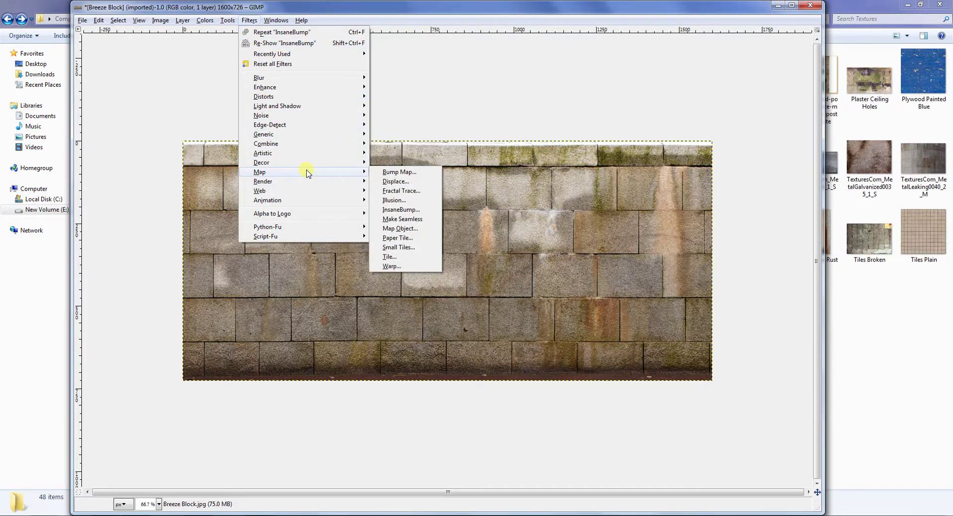
click(418, 213)
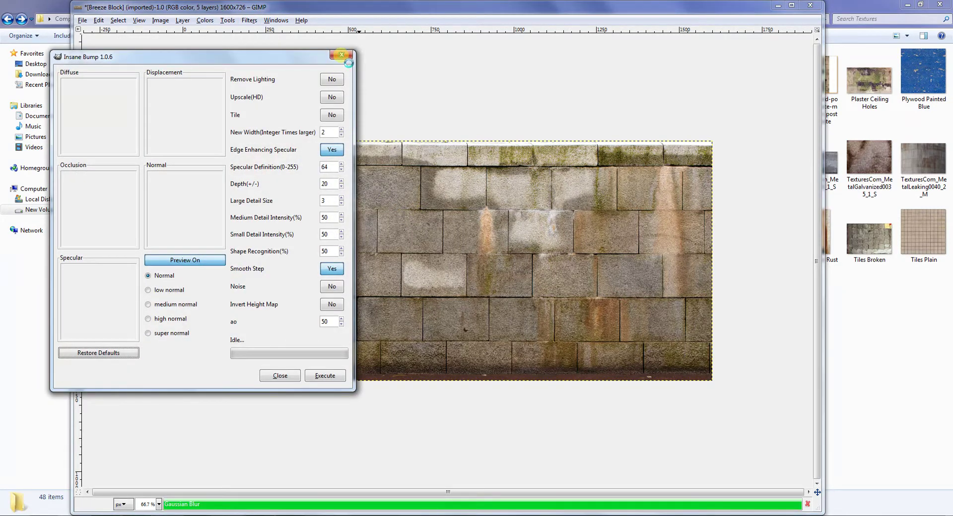
click(288, 381)
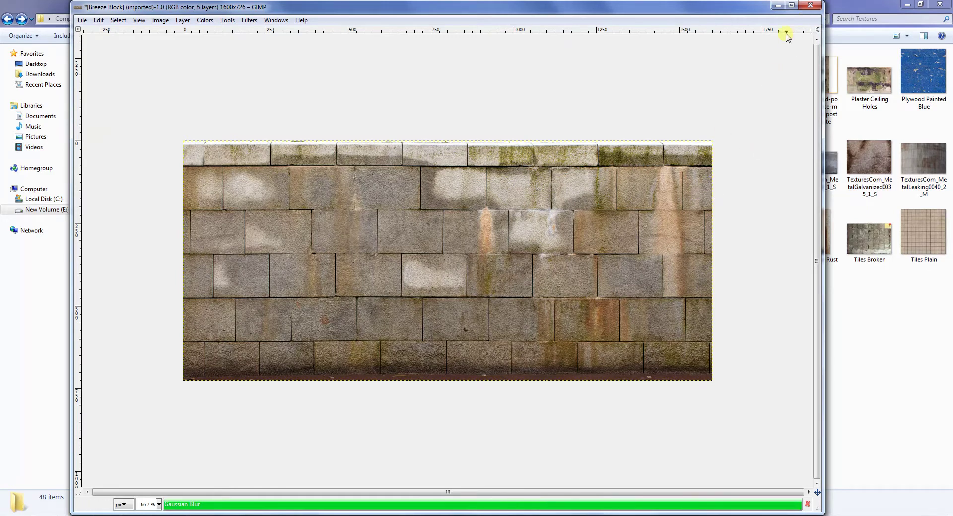
Close the Breeze Block image without saving and dismiss both blur-gauss error messages.
click(811, 5)
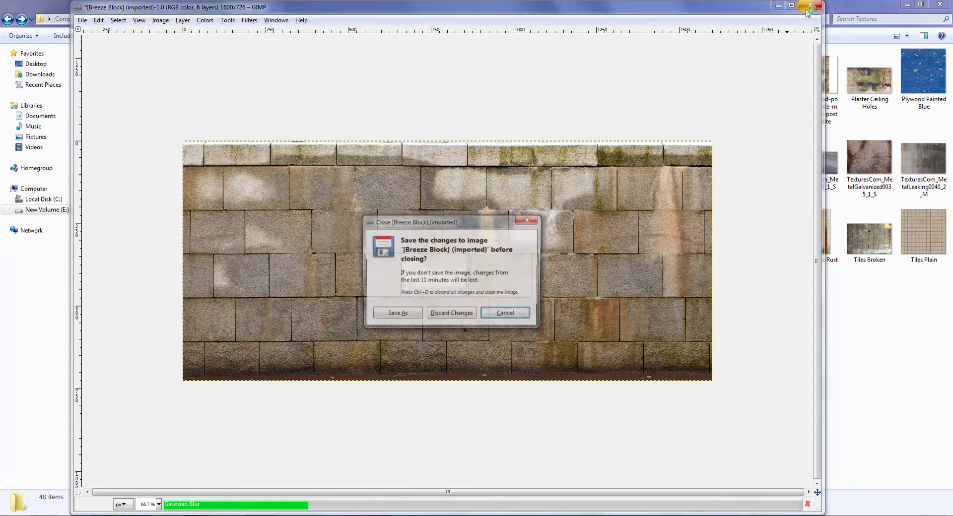
click(432, 318)
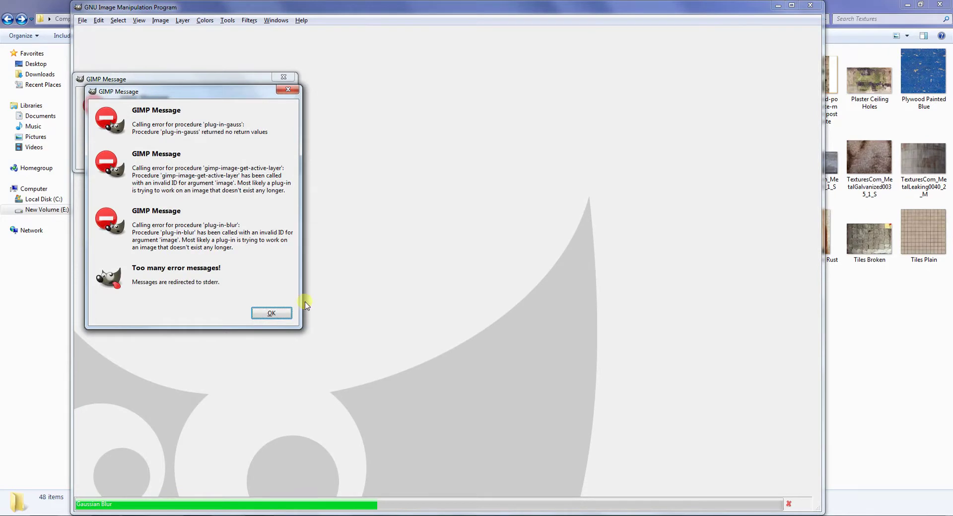
drag(216, 92, 324, 106)
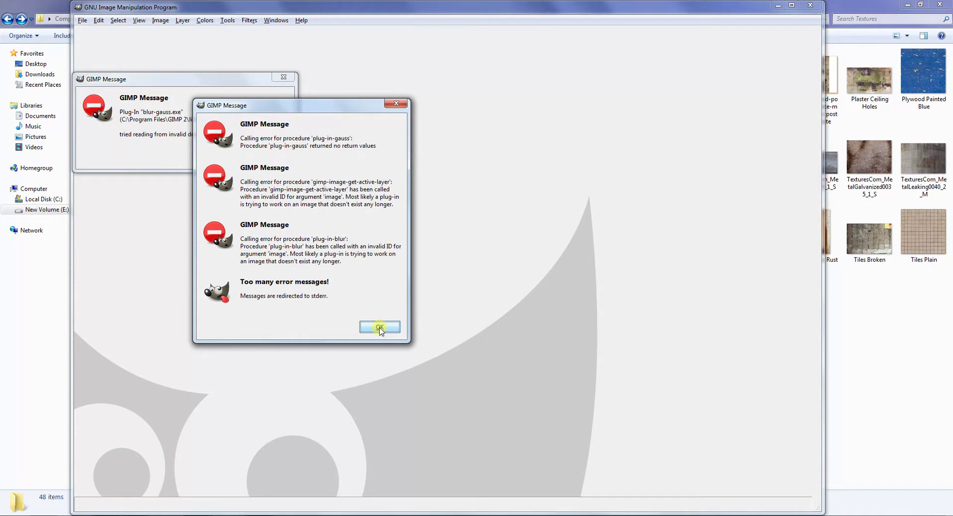
click(380, 328)
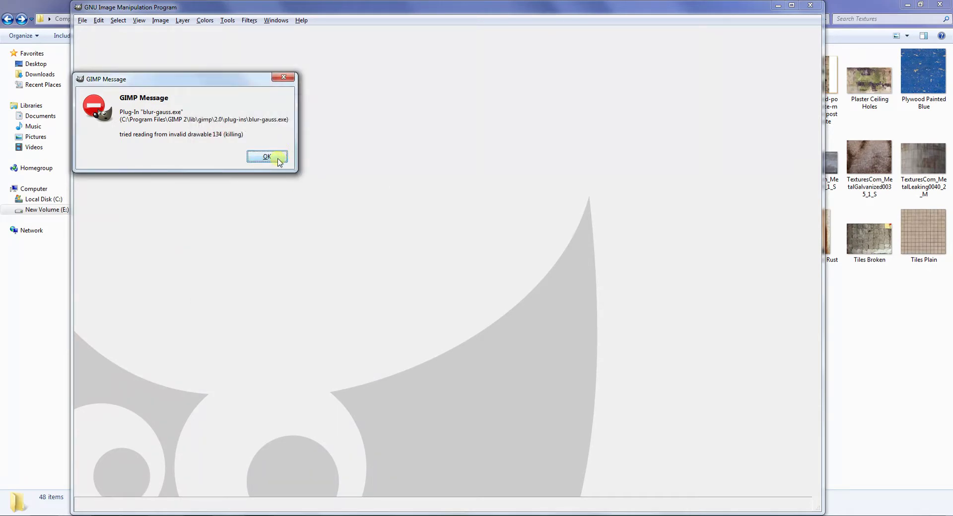
click(278, 160)
Check the ten maps in Breeze Block, return to Textures and open the folder's context menu.
click(45, 362)
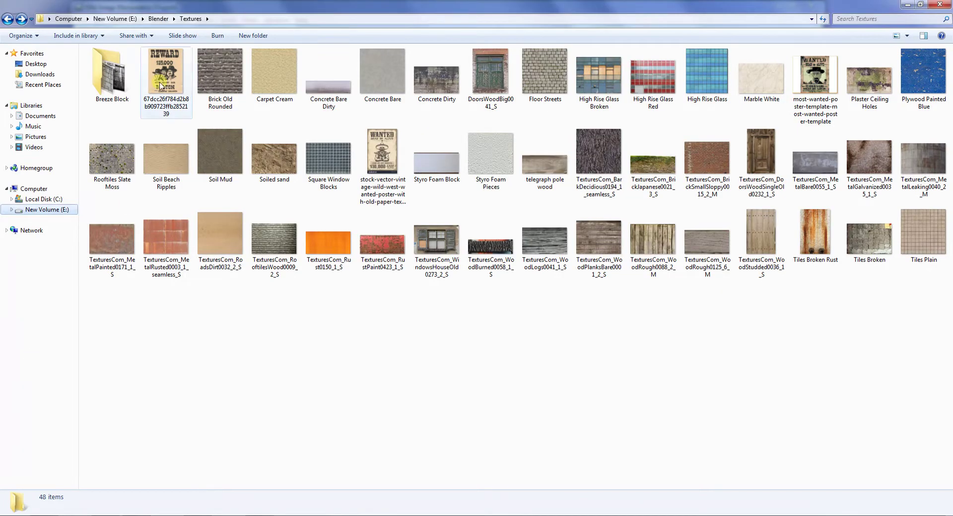
double_click(112, 75)
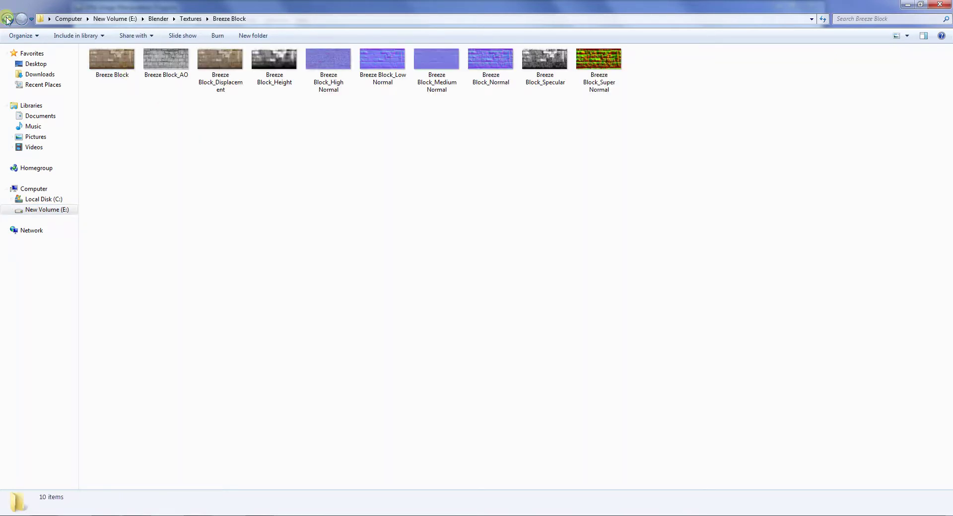
click(7, 18)
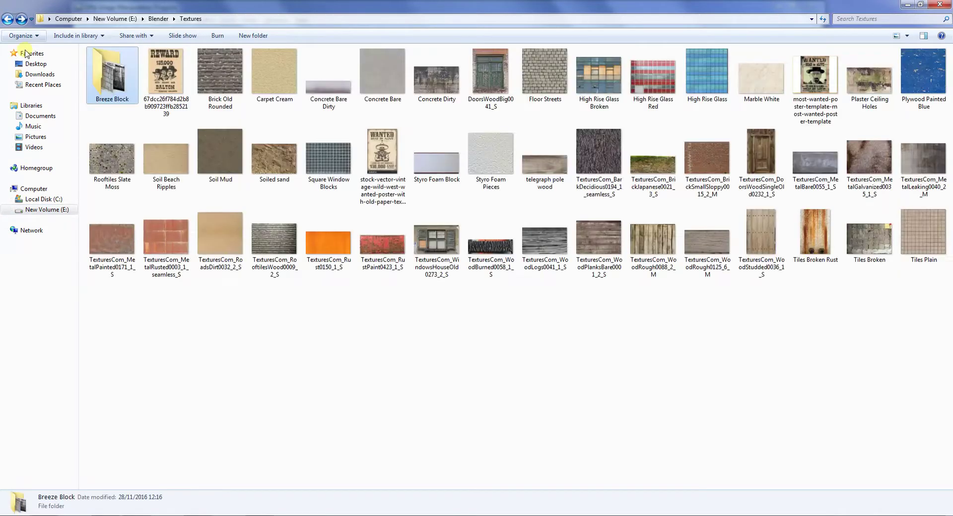
click(209, 85)
right_click(209, 86)
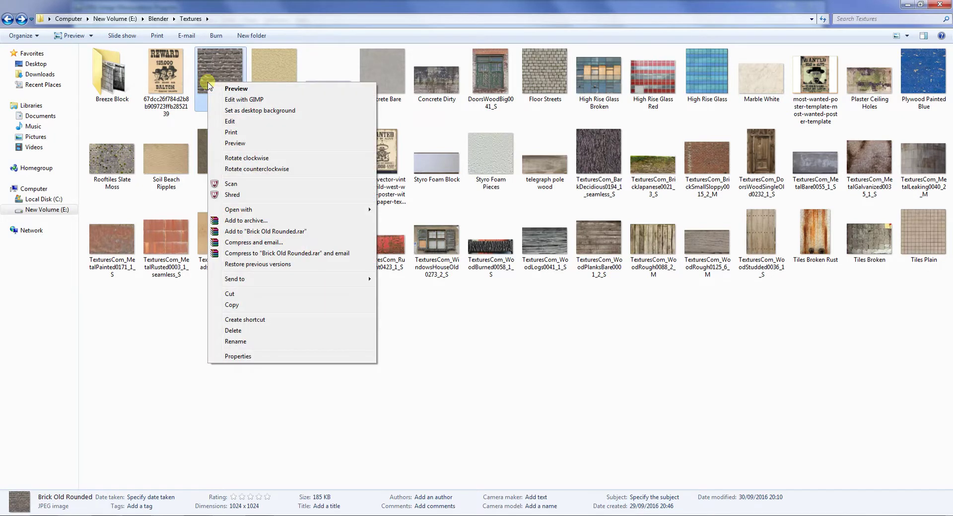
click(512, 429)
right_click(158, 300)
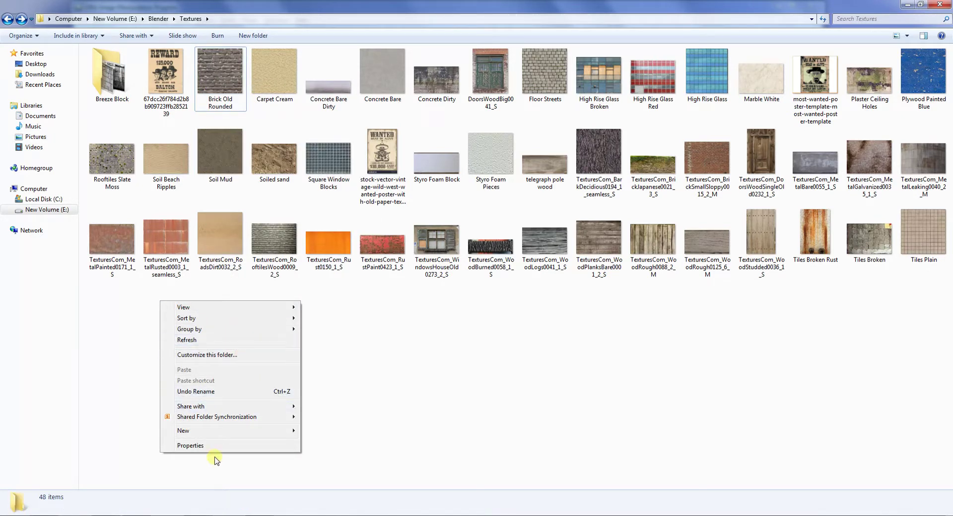
Create a new folder named 'Old Style Brick' in Textures.
mouse_move(219, 431)
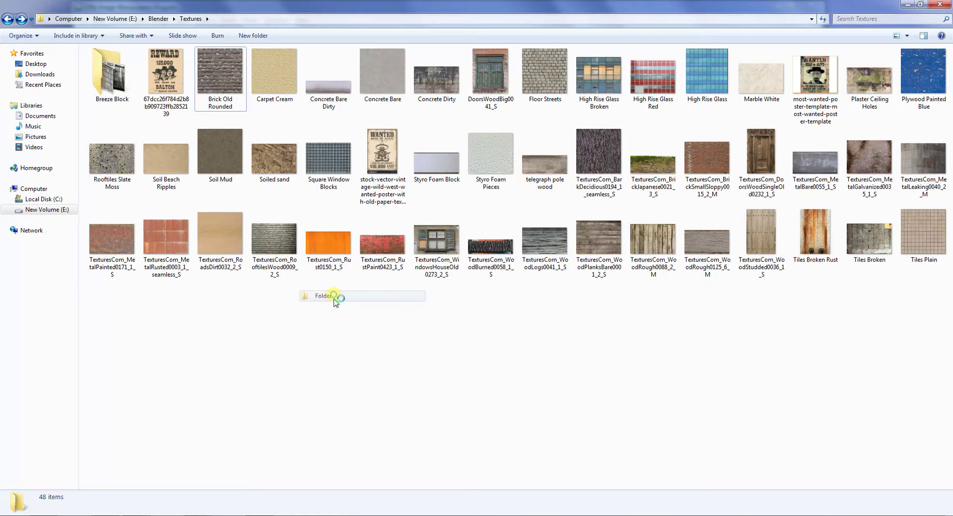
click(322, 296)
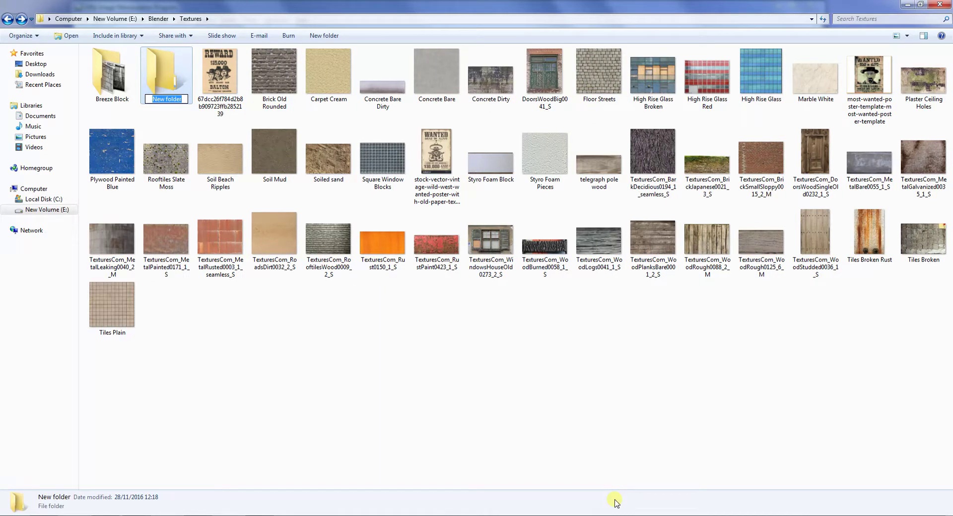
text(Old Style Birck)
key(BackSpace)
key(BackSpace)
key(BackSpace)
text(rick)
key(Return)
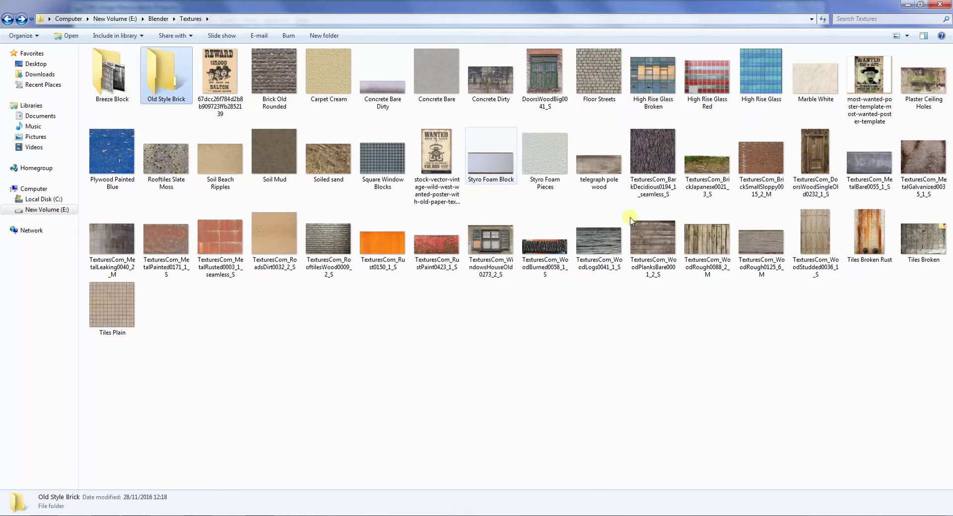
Move Brick Old Rounded into Old Style Brick, rename it 'Ols Style Brick' and open it in GIMP.
drag(274, 67, 168, 90)
double_click(169, 91)
right_click(122, 90)
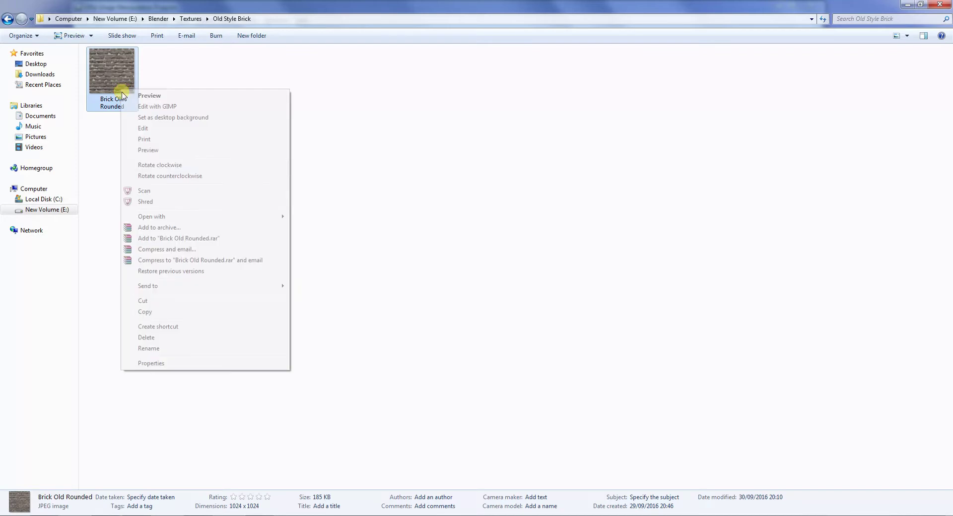
click(203, 348)
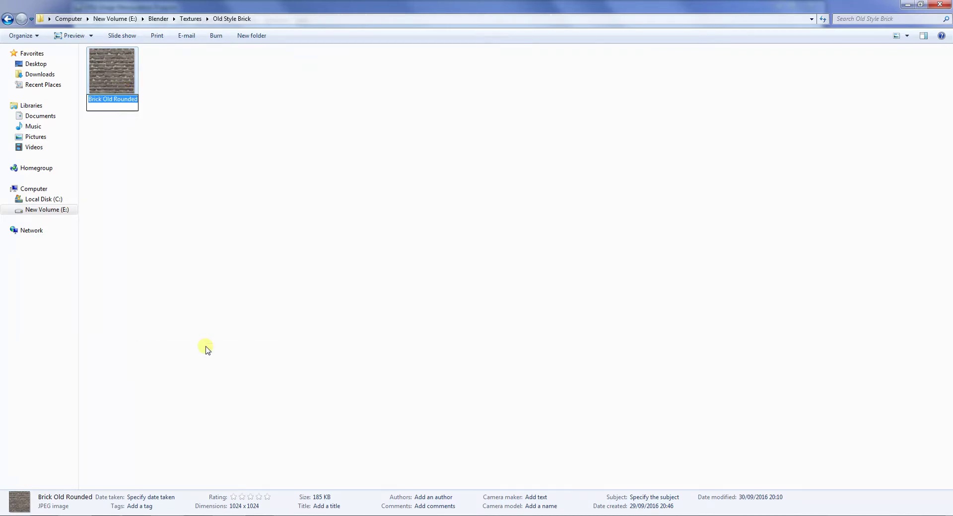
text(0)
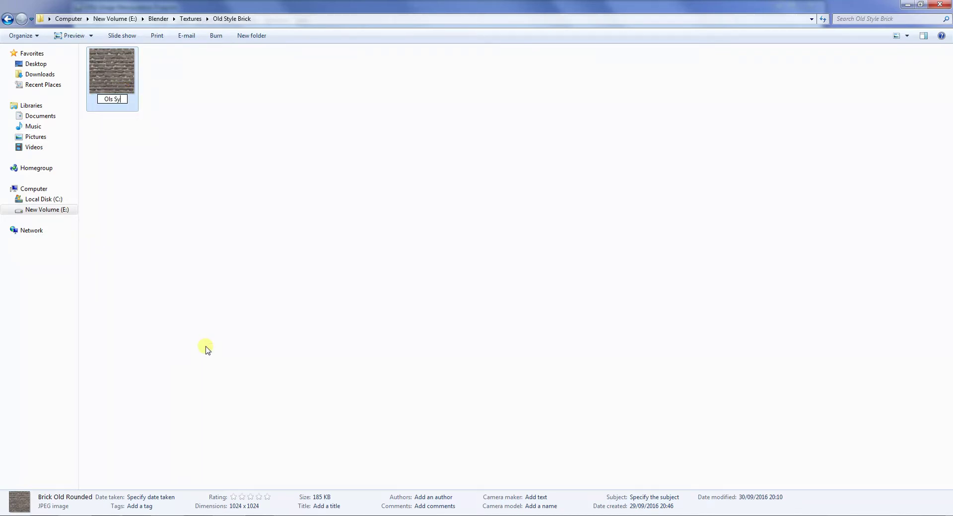
text(ls Style Brick)
key(Return)
drag(111, 75, 330, 312)
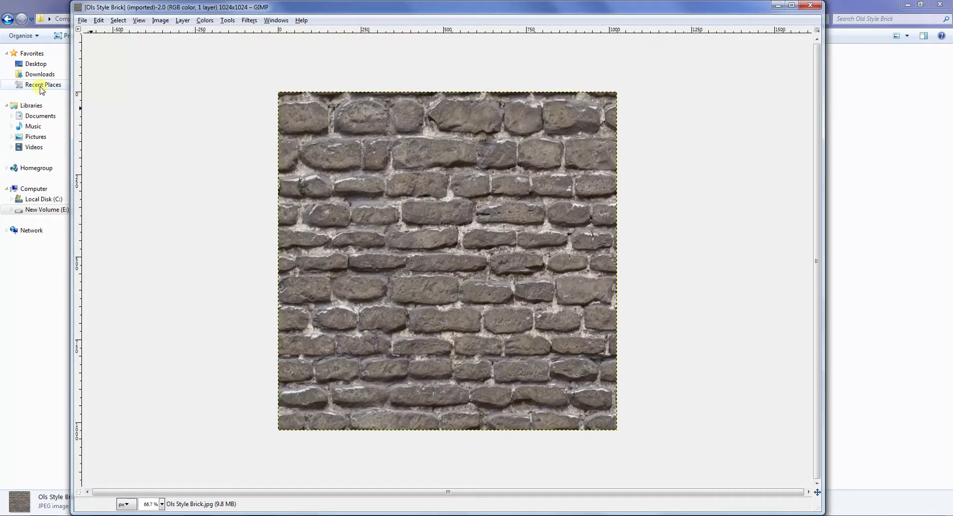
Launch Filters > Map > InsaneBump on the Ols Style Brick image.
click(247, 21)
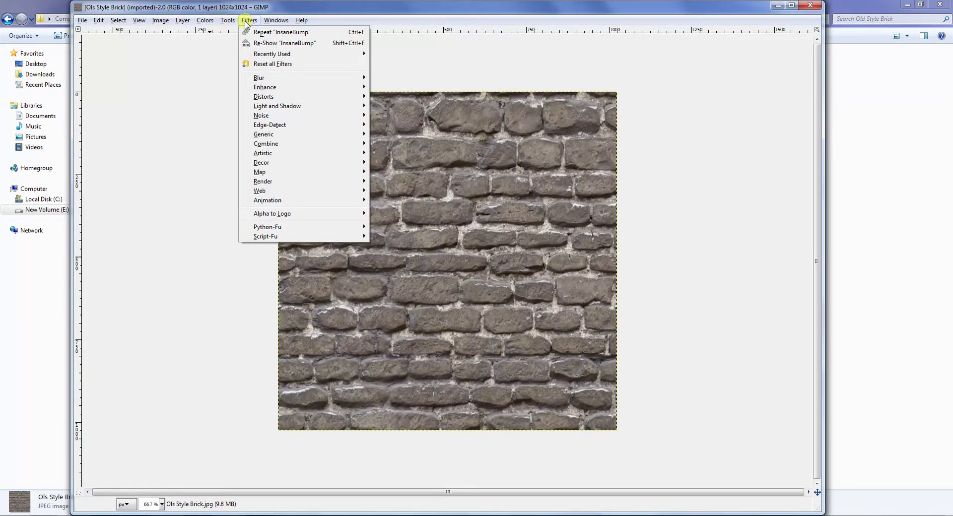
mouse_move(287, 170)
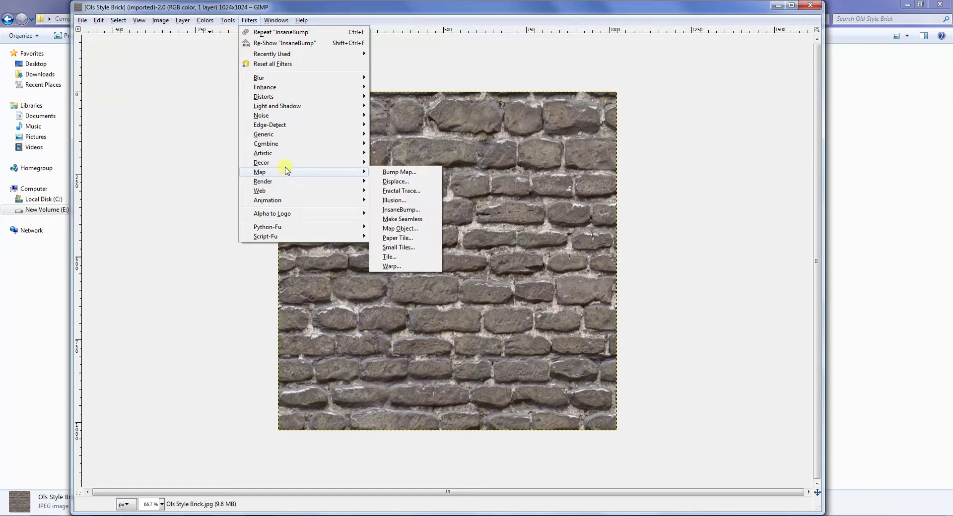
click(421, 212)
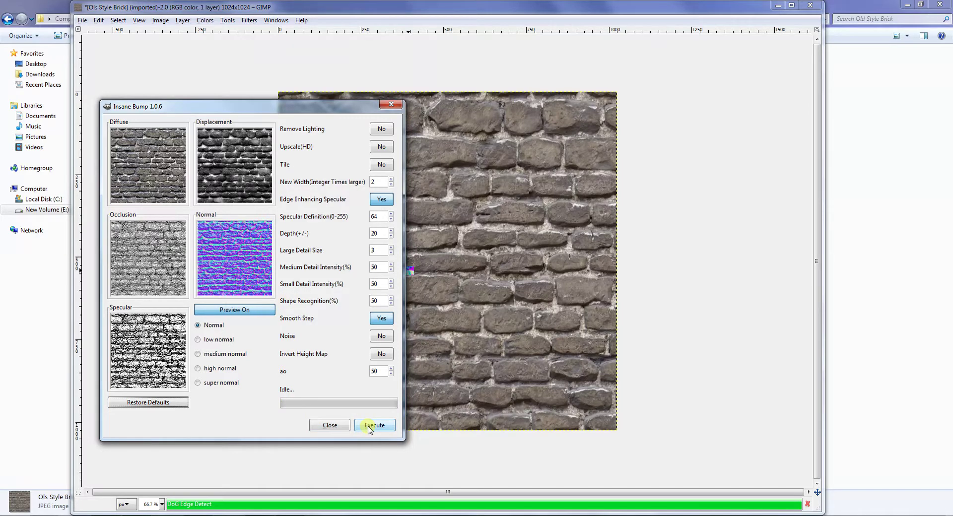
Run InsaneBump to generate and save the Ols Style Brick texture maps.
click(373, 428)
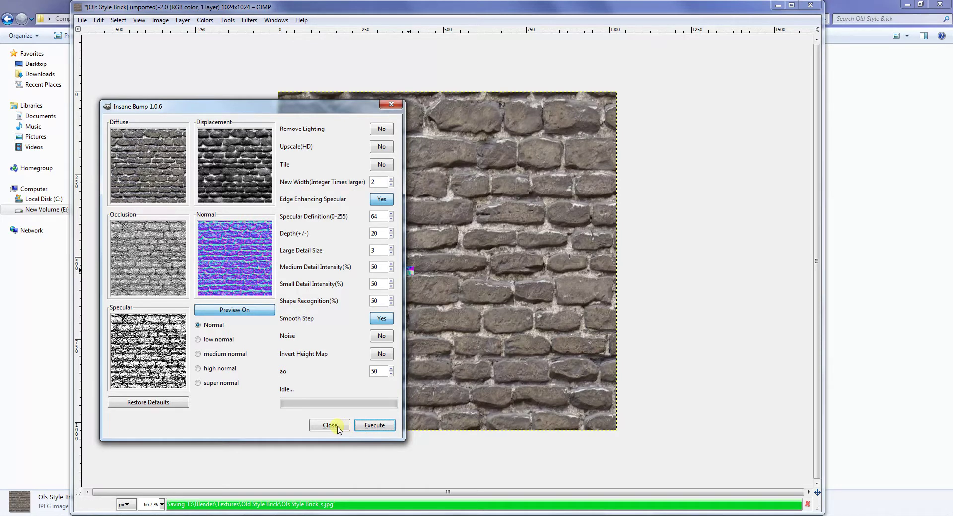
Deselect the files in Old Style Brick and go back to the Textures folder.
click(50, 499)
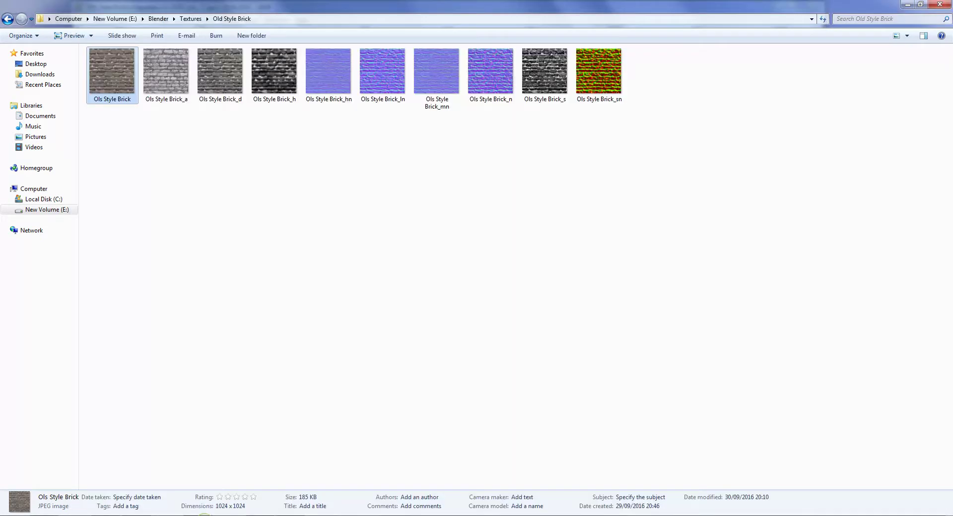
click(215, 281)
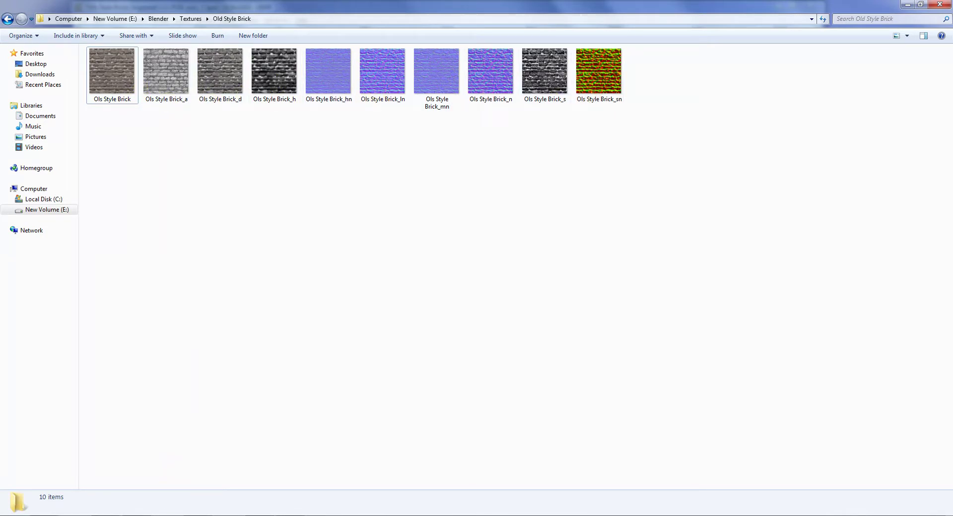
click(8, 19)
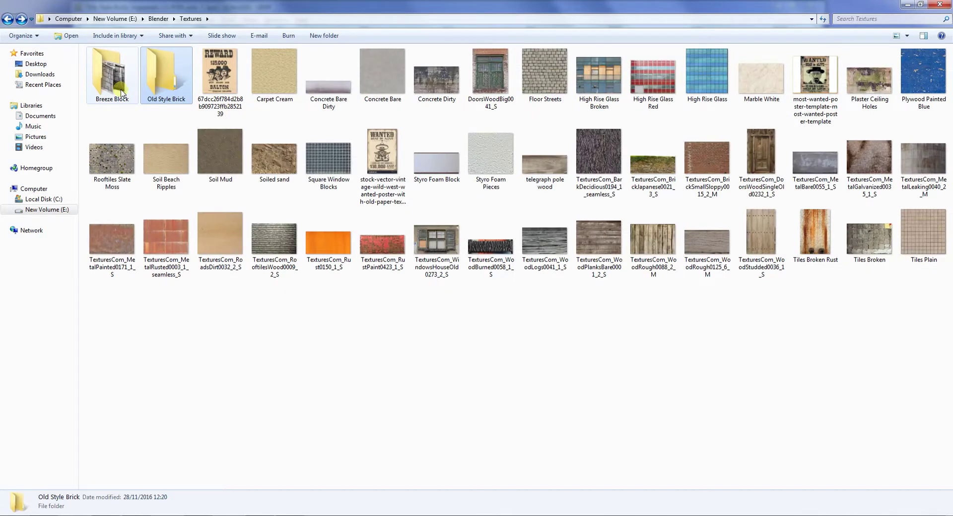
In Breeze Block, rename the AO and Displacement maps to Breeze Block_a and Breeze Block_d.
double_click(122, 92)
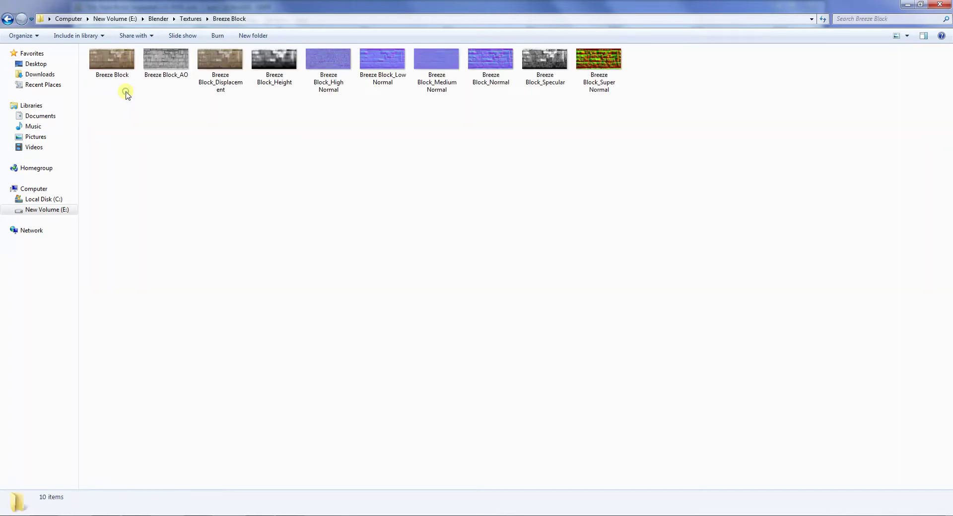
click(187, 77)
right_click(188, 77)
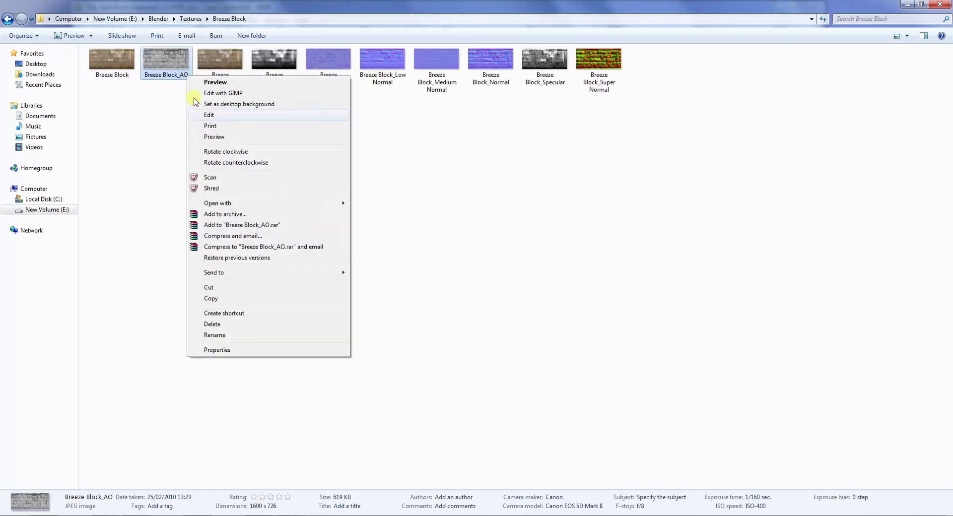
click(245, 351)
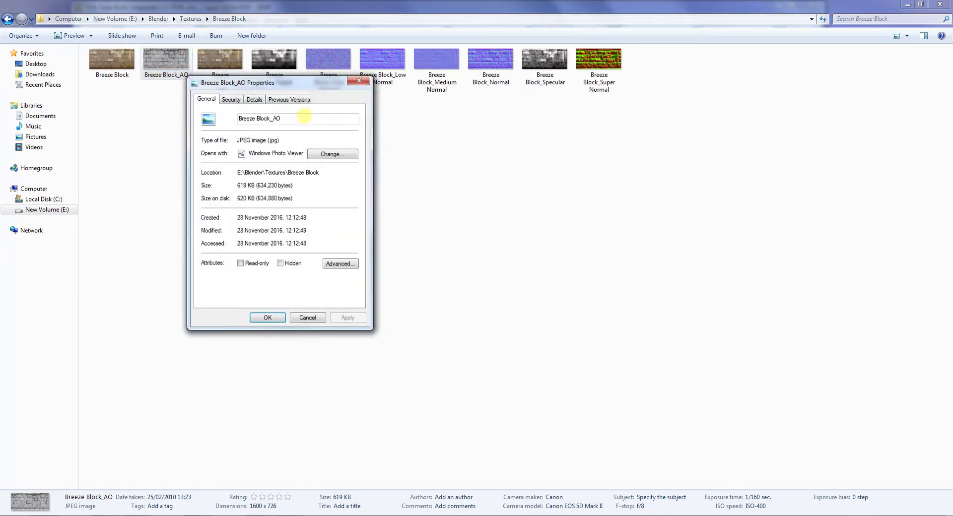
text(a)
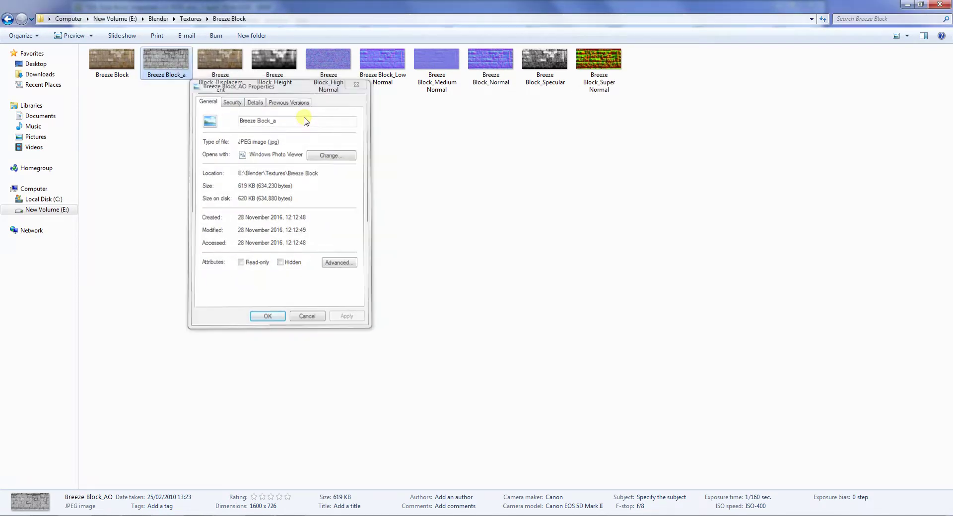
key(Return)
click(220, 79)
right_click(220, 79)
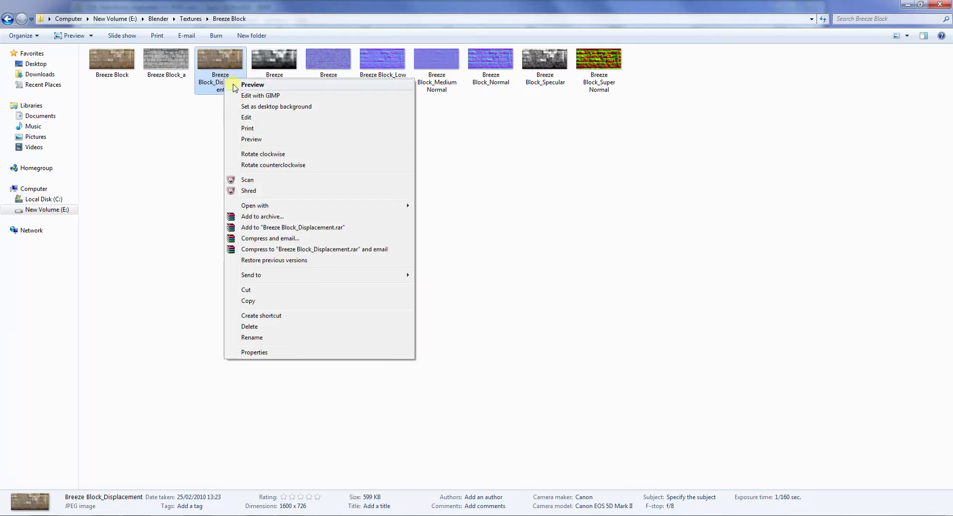
click(277, 338)
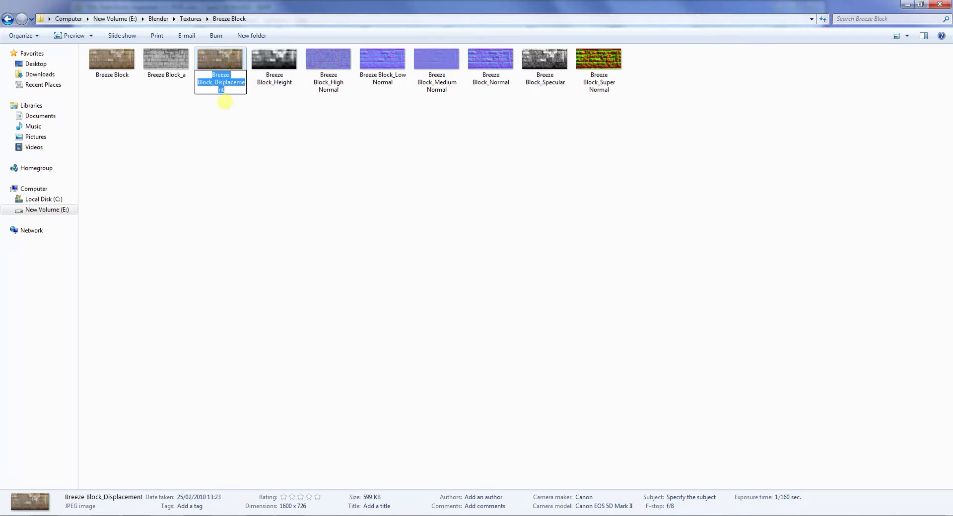
drag(224, 90, 219, 84)
text(d)
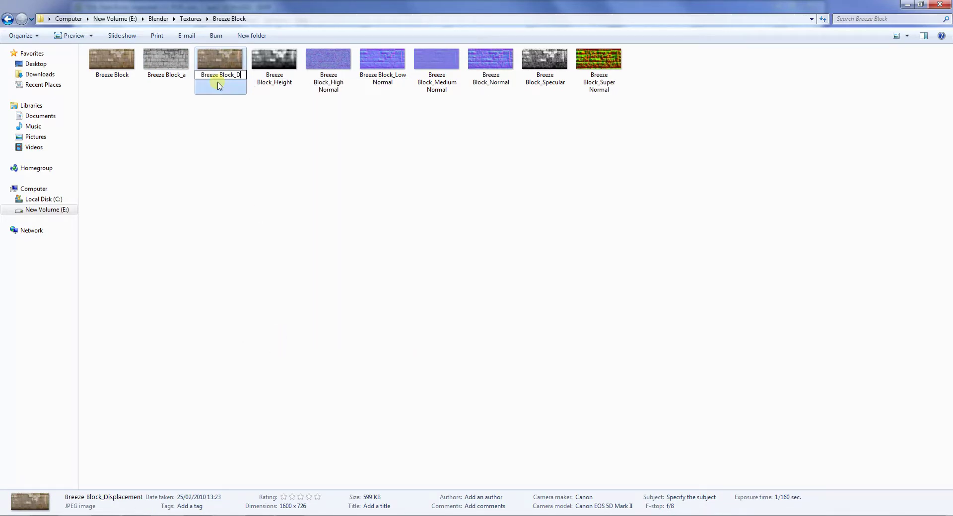
key(Return)
Rename Breeze Block_Height to Breeze Block_h.
right_click(269, 87)
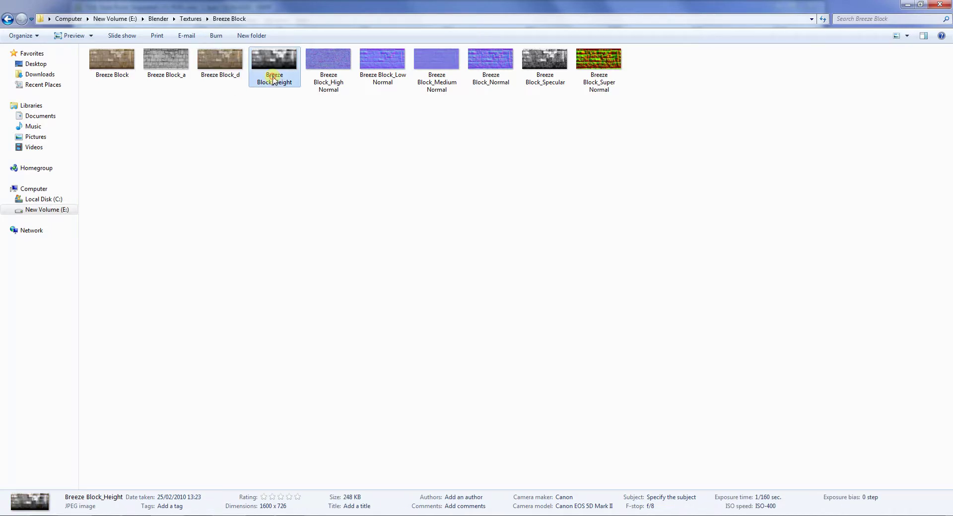
click(326, 333)
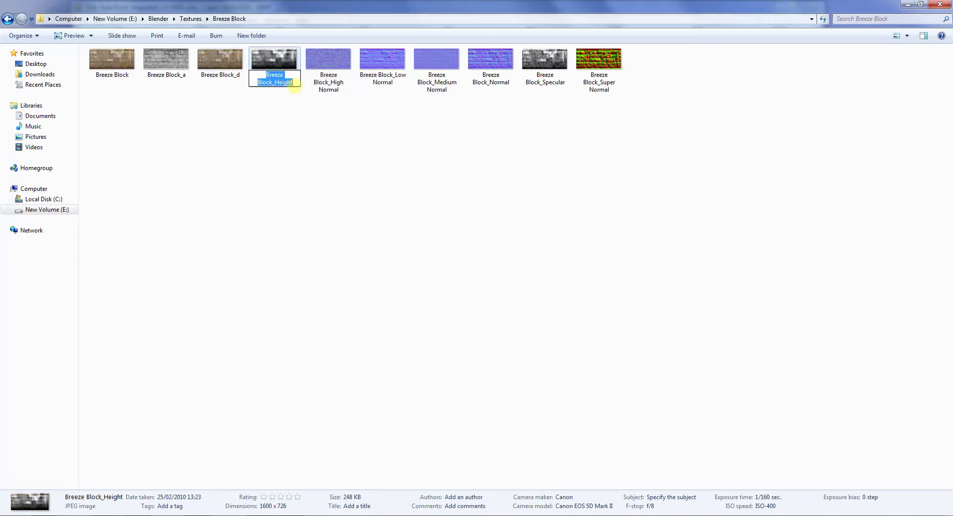
click(293, 82)
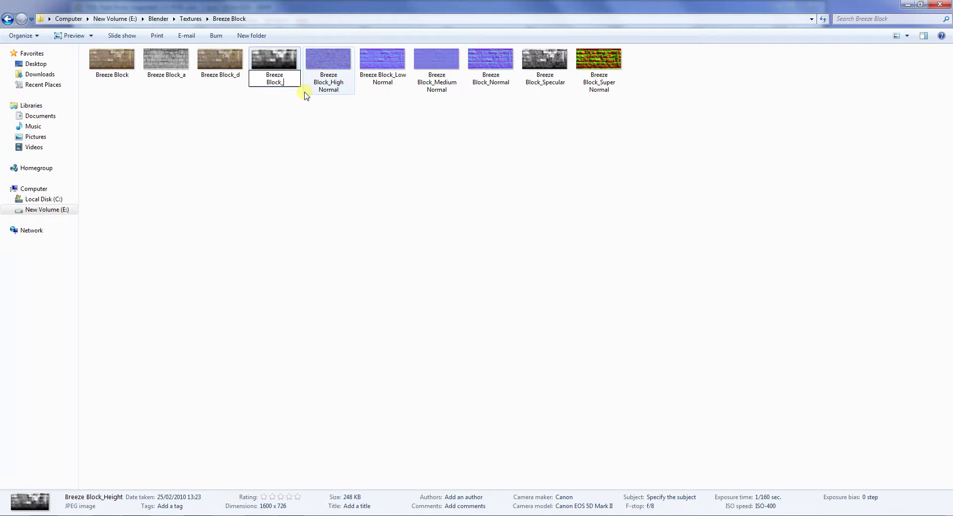
text(h)
key(Return)
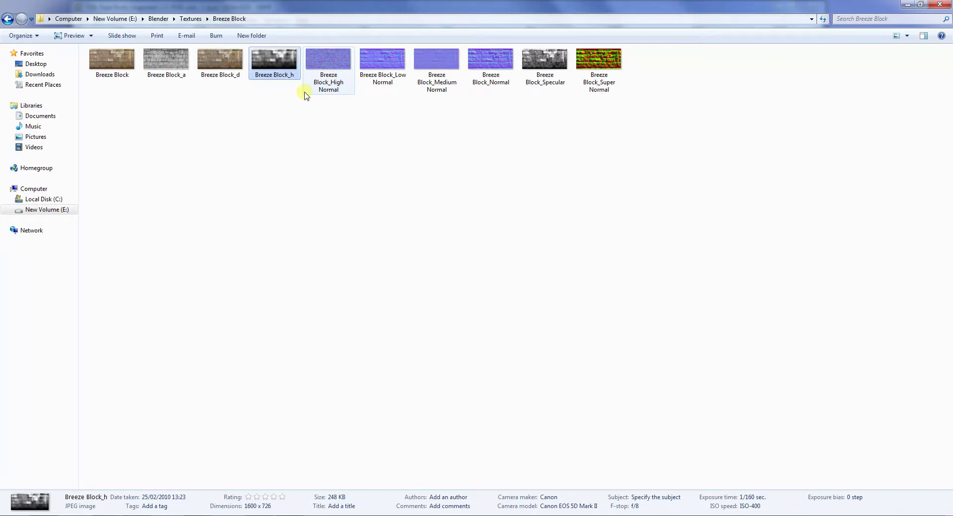
Rename the High Normal and Low Normal maps to Breeze Block_hn and Breeze Block_ln.
right_click(340, 90)
click(368, 348)
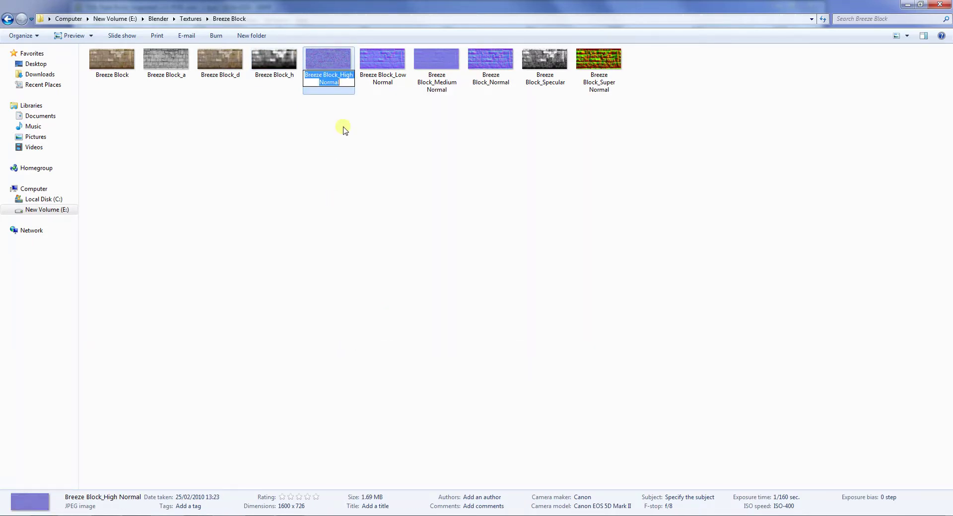
click(343, 76)
drag(344, 83, 342, 75)
text(hn)
key(Return)
right_click(395, 78)
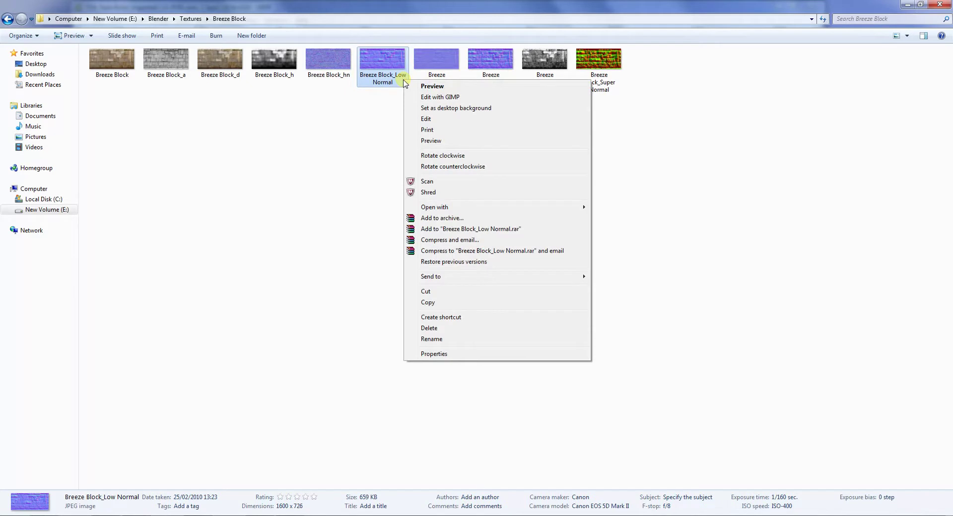
click(442, 338)
drag(396, 75, 395, 82)
text(ln)
key(Return)
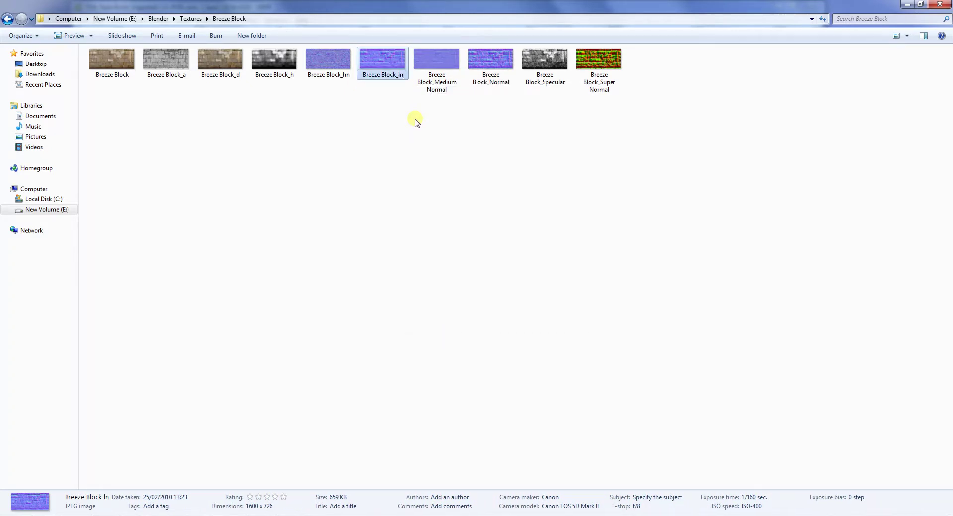
Rename the Medium Normal map to Breeze Block_mn.
right_click(436, 83)
click(475, 344)
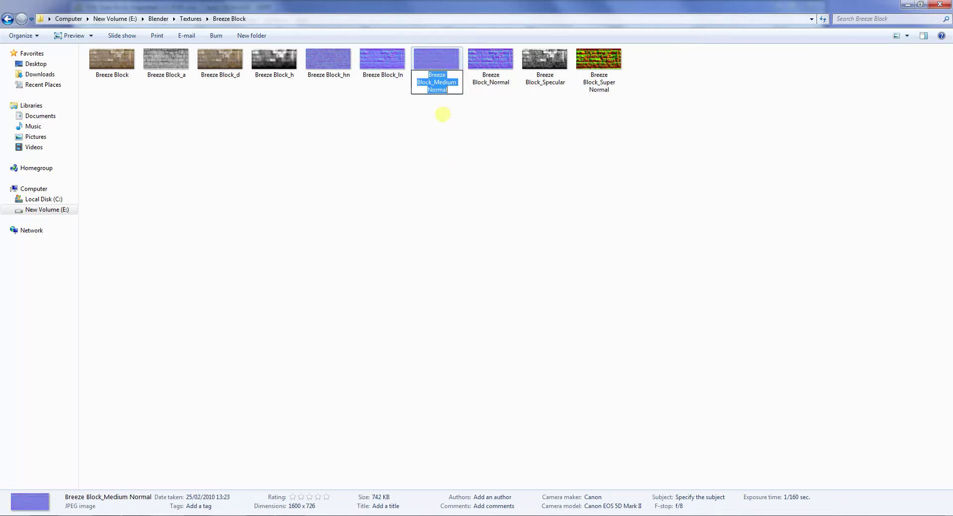
drag(449, 90, 437, 84)
text(mn)
key(Return)
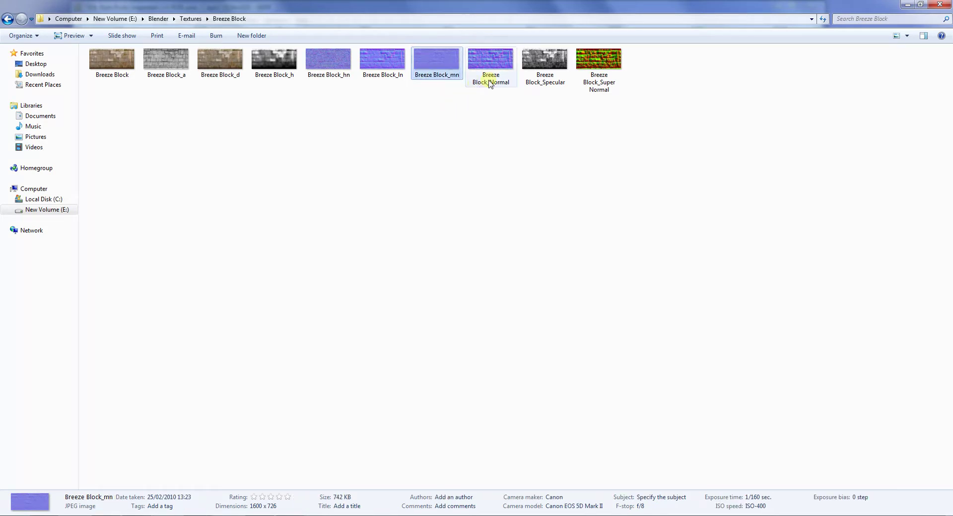
Rename Breeze Block_Normal to Breeze Block_n.
right_click(482, 74)
click(512, 339)
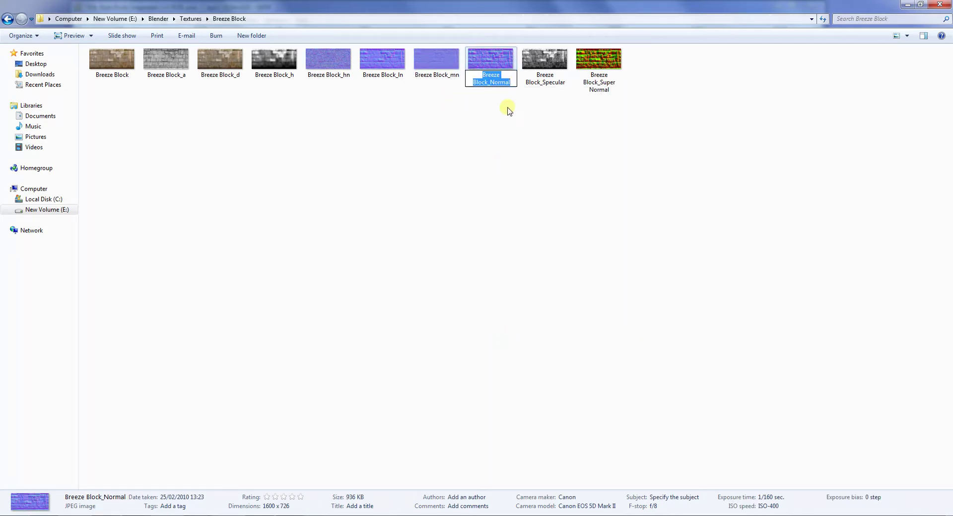
double_click(514, 83)
click(520, 85)
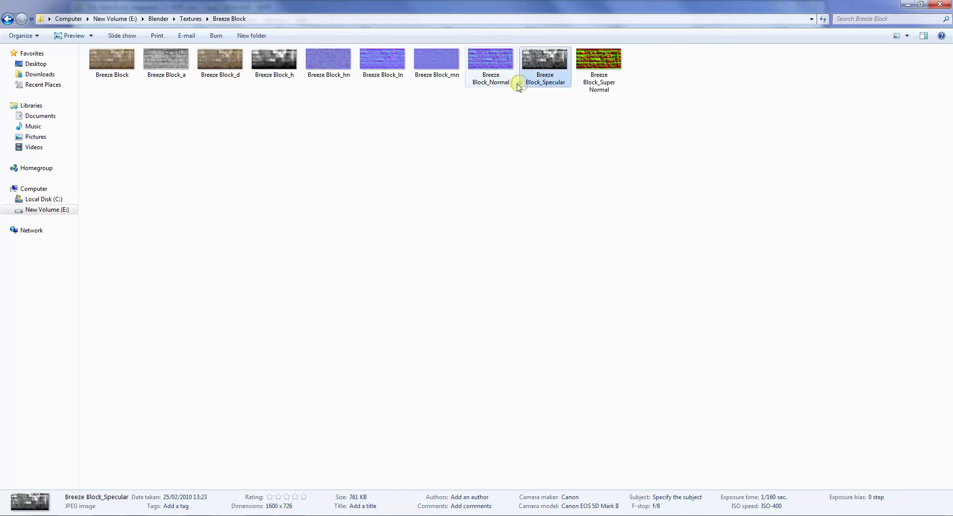
right_click(510, 88)
click(506, 84)
right_click(503, 81)
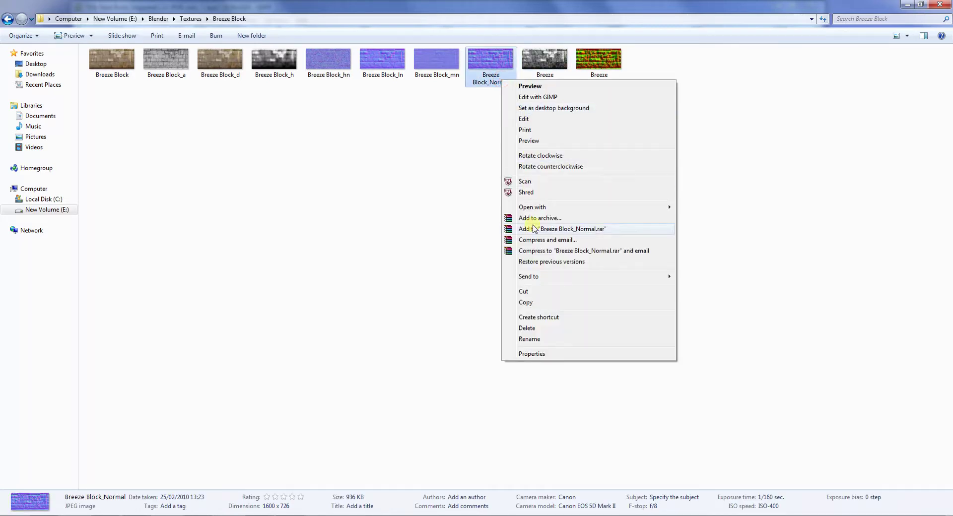
click(546, 339)
click(512, 85)
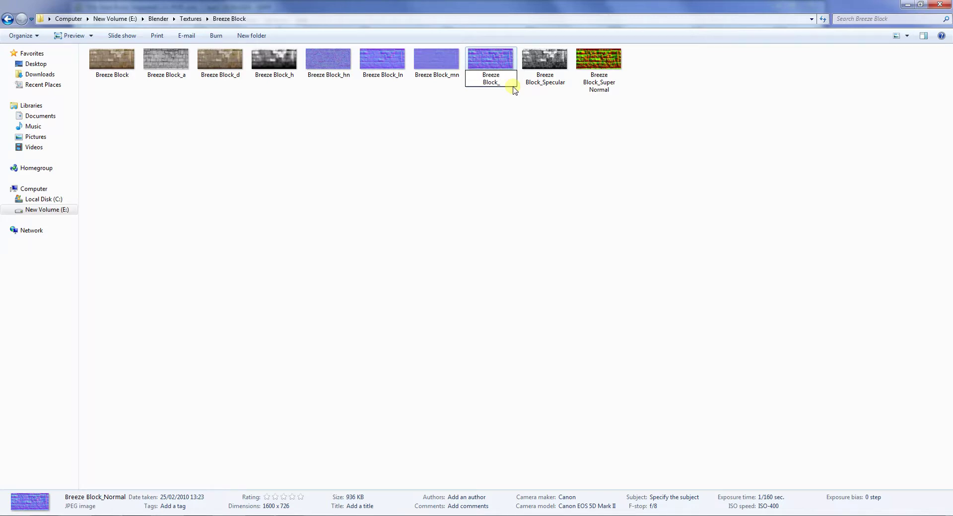
key(Return)
Rename the Specular map to Breeze Block_s.
click(544, 64)
right_click(544, 70)
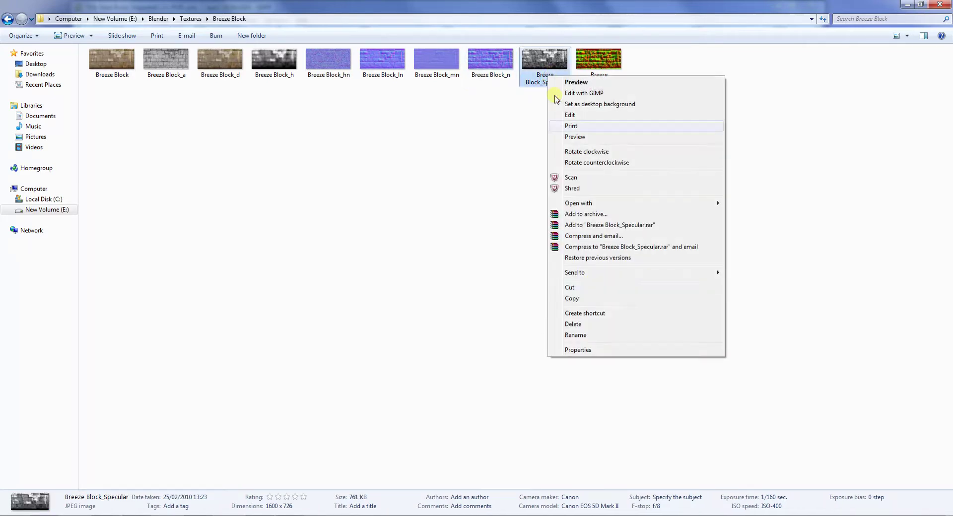
click(589, 339)
key(End)
key(BackSpace)
key(BackSpace)
key(BackSpace)
key(BackSpace)
key(BackSpace)
key(BackSpace)
key(BackSpace)
key(BackSpace)
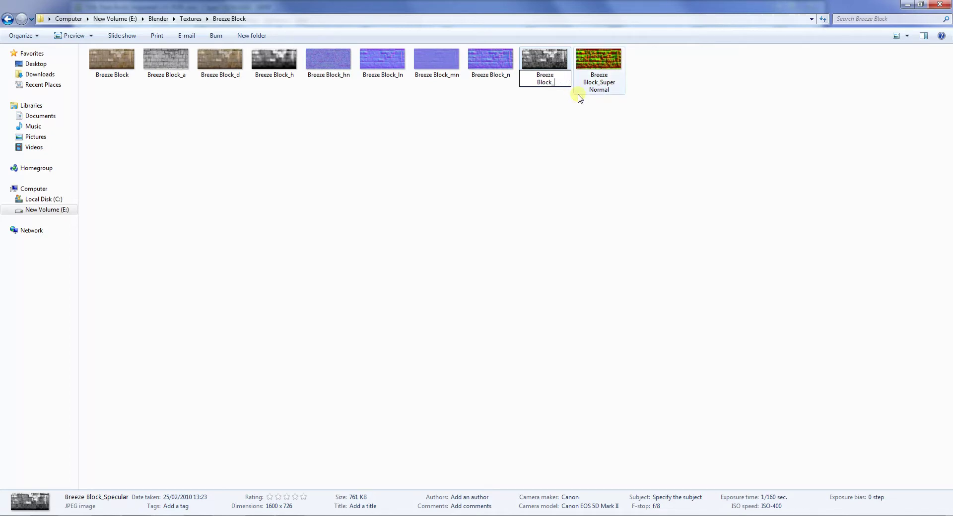
text(s)
key(Return)
Rename the Super Normal map to Breeze Block_sn and return to Textures.
click(596, 85)
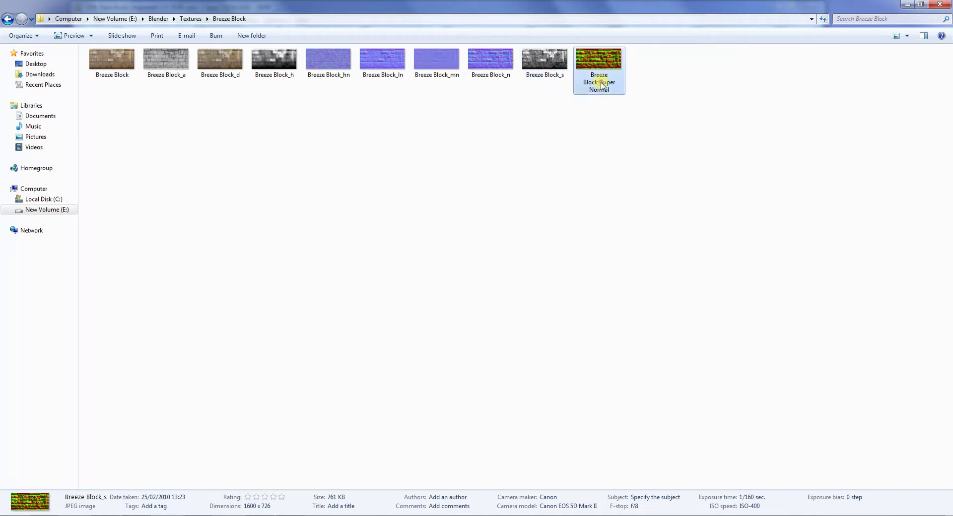
right_click(600, 83)
click(666, 342)
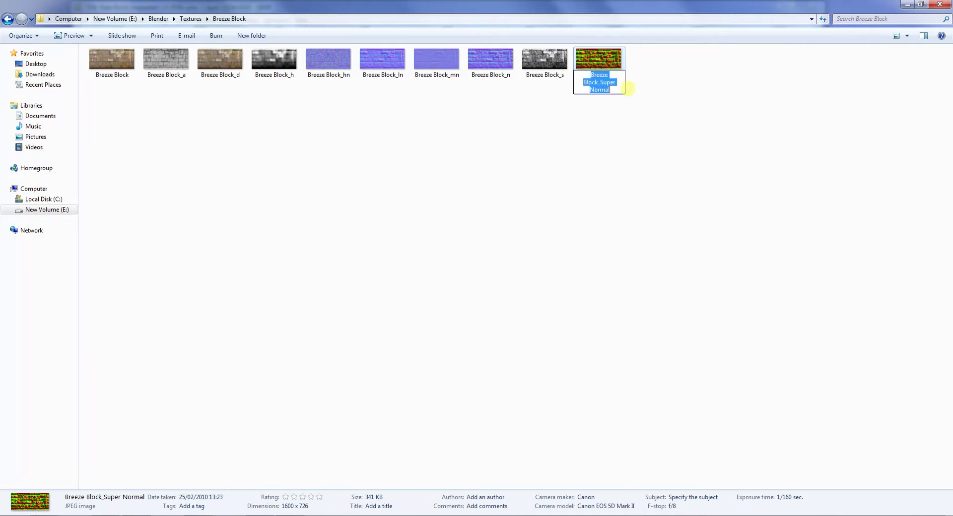
click(620, 89)
key(BackSpace)
key(BackSpace)
key(BackSpace)
key(BackSpace)
key(BackSpace)
key(BackSpace)
key(BackSpace)
key(BackSpace)
key(BackSpace)
key(BackSpace)
key(BackSpace)
key(BackSpace)
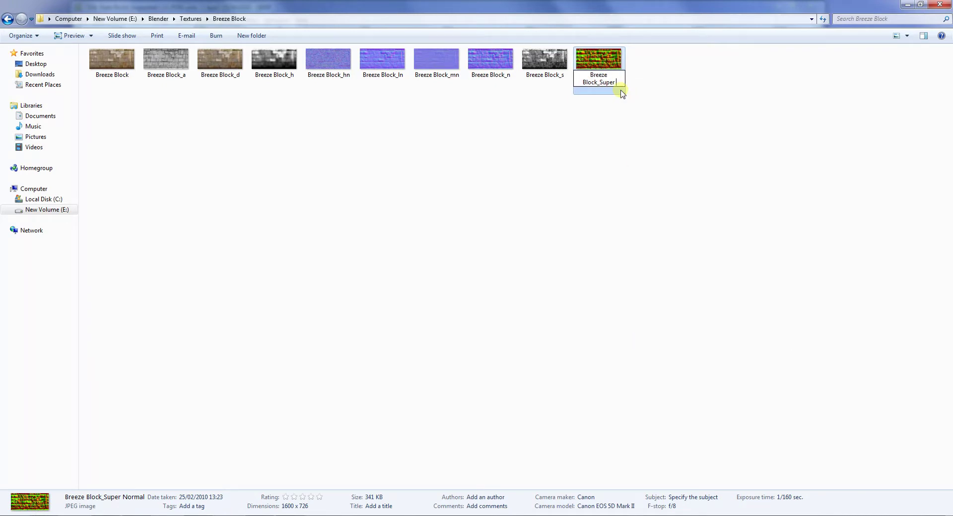
text(sn)
key(Return)
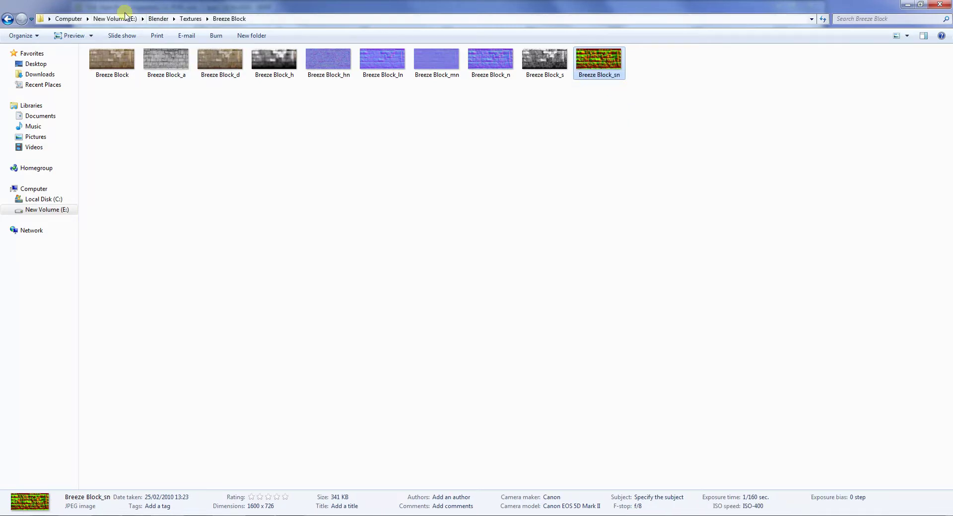
click(191, 19)
Check the Old Style Brick folder, then return to the Textures folder with nothing selected.
double_click(166, 72)
click(189, 20)
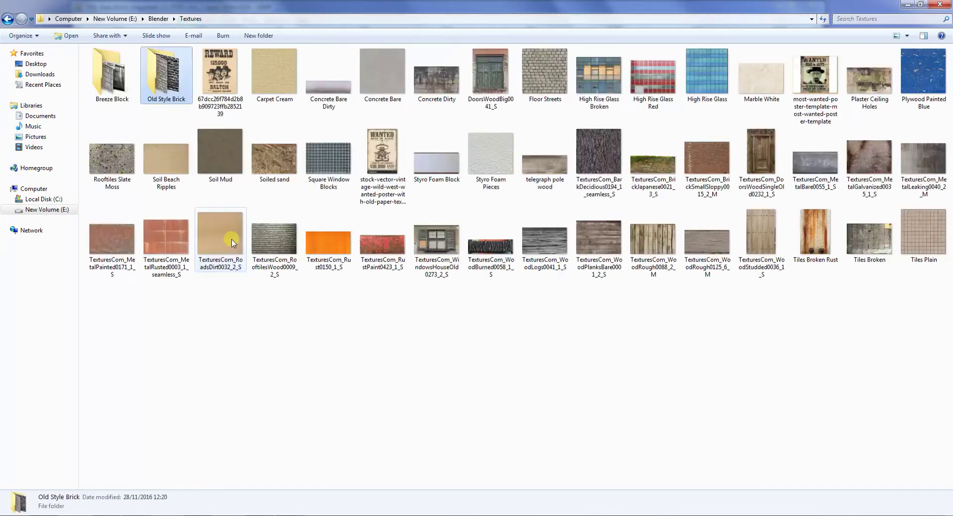
click(351, 379)
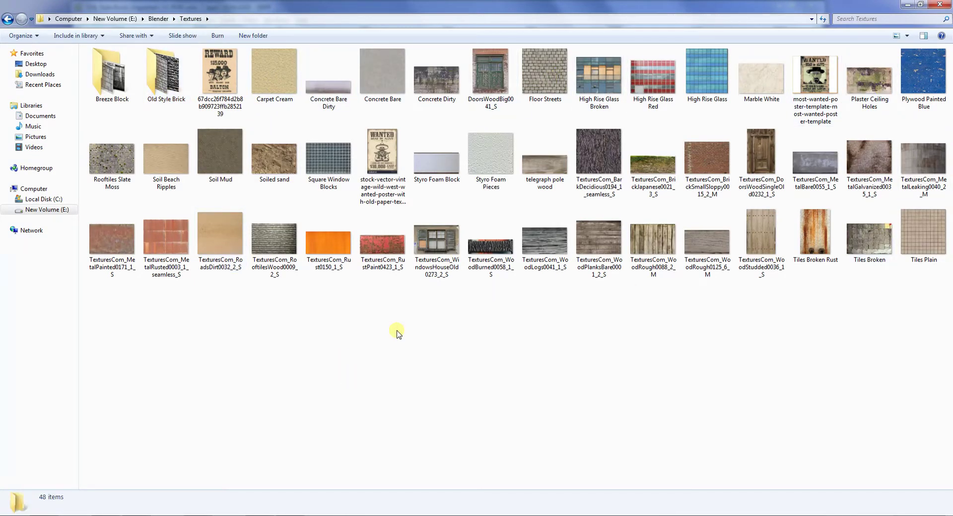
Close Insane Bump, discard changes to the brick image, and minimise GIMP.
click(298, 515)
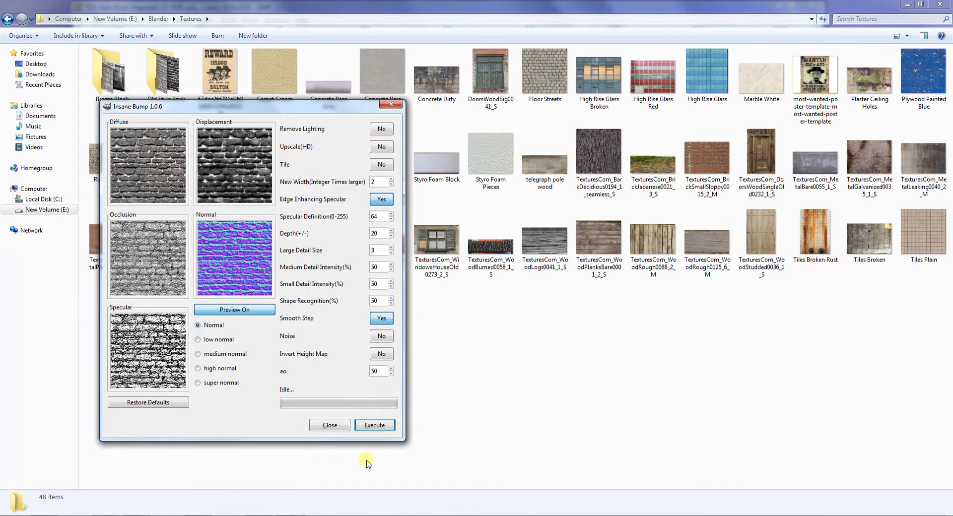
click(390, 102)
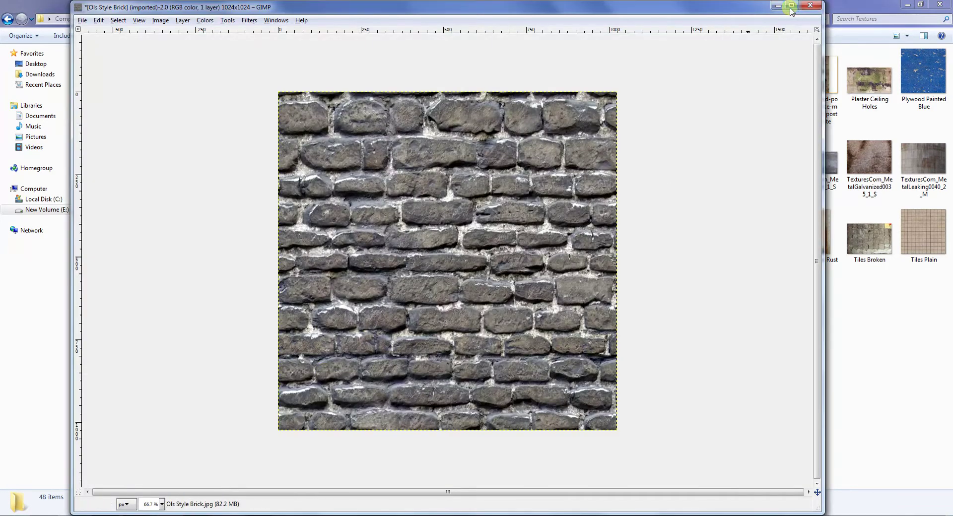
click(810, 5)
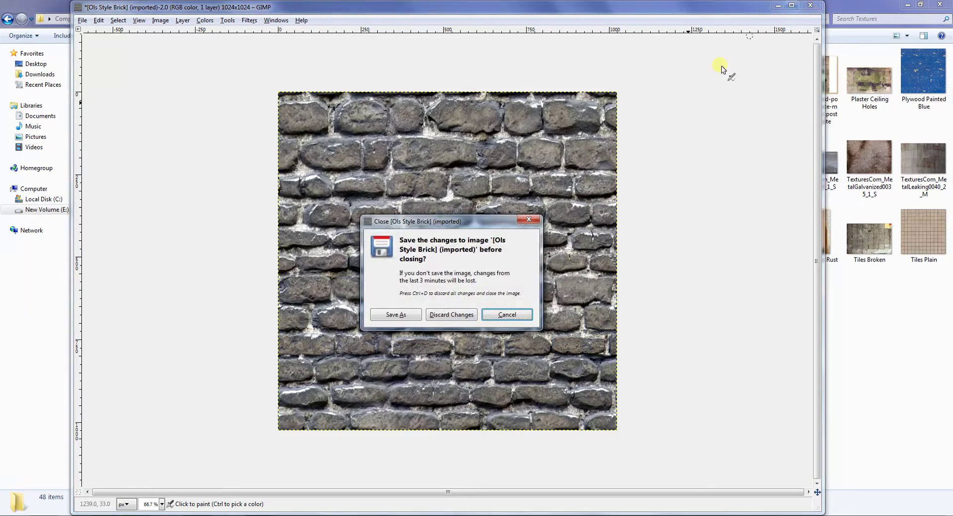
click(452, 315)
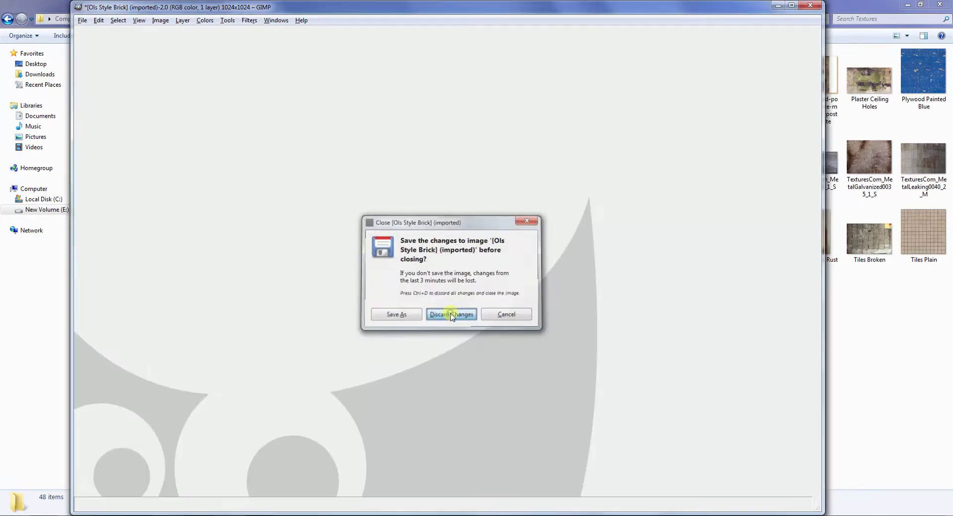
click(774, 6)
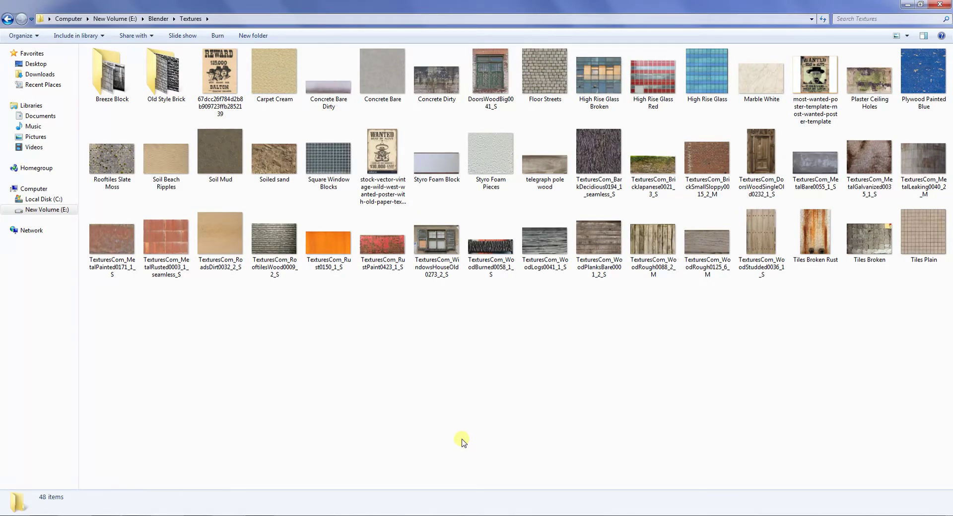